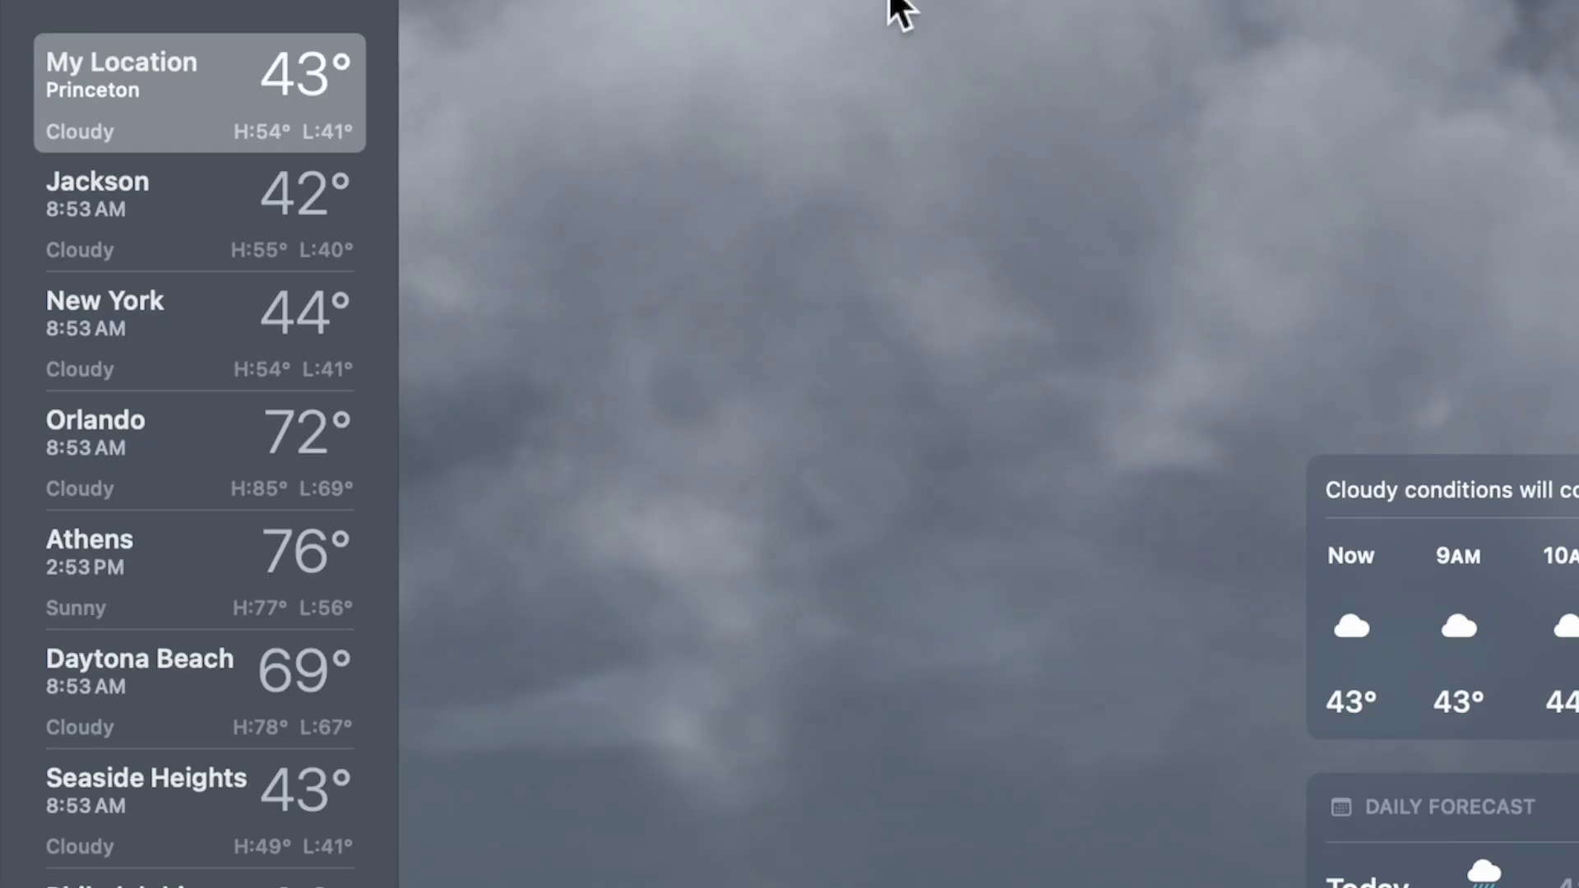
# View the forecasts for Jackson, New York, Orlando, Athens and Daytona Beach in turn
pyautogui.click(153, 247)
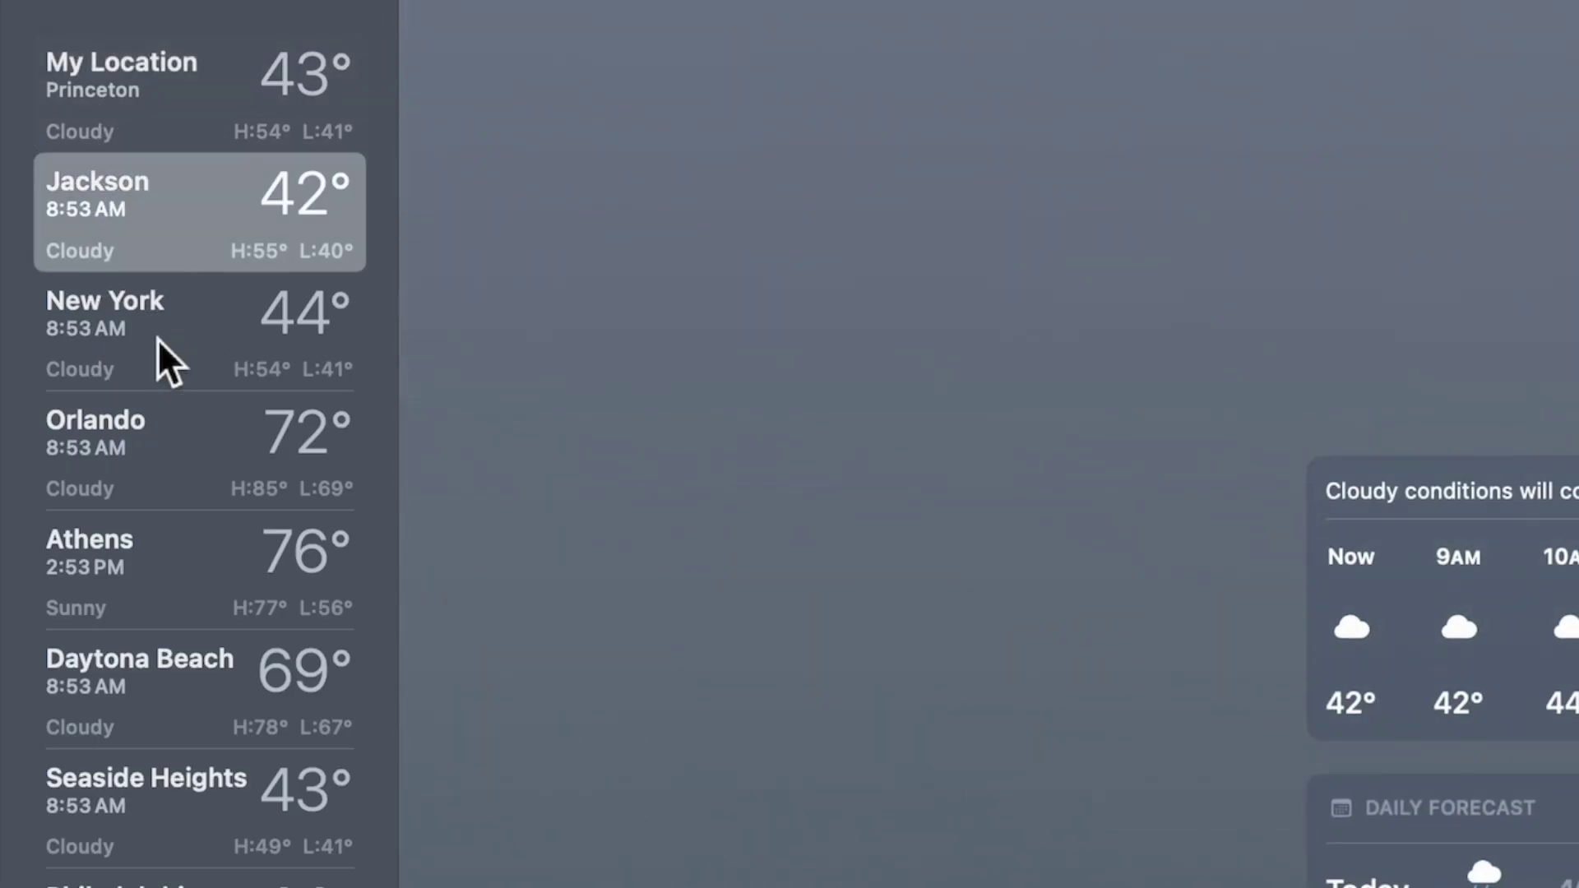
pyautogui.click(156, 339)
pyautogui.click(153, 436)
pyautogui.click(151, 557)
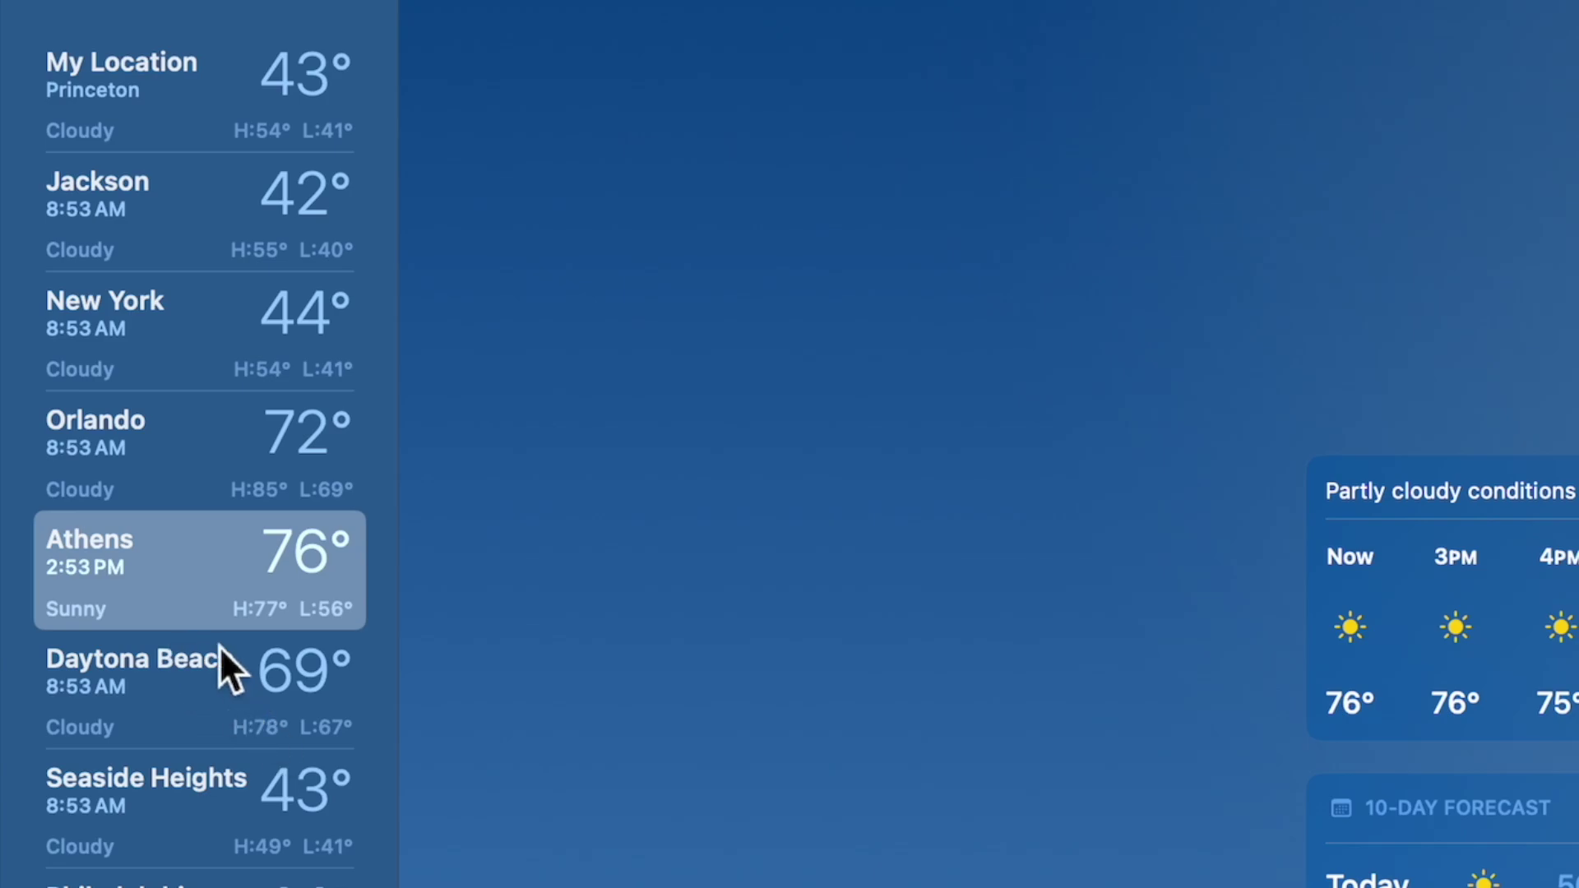
pyautogui.click(204, 709)
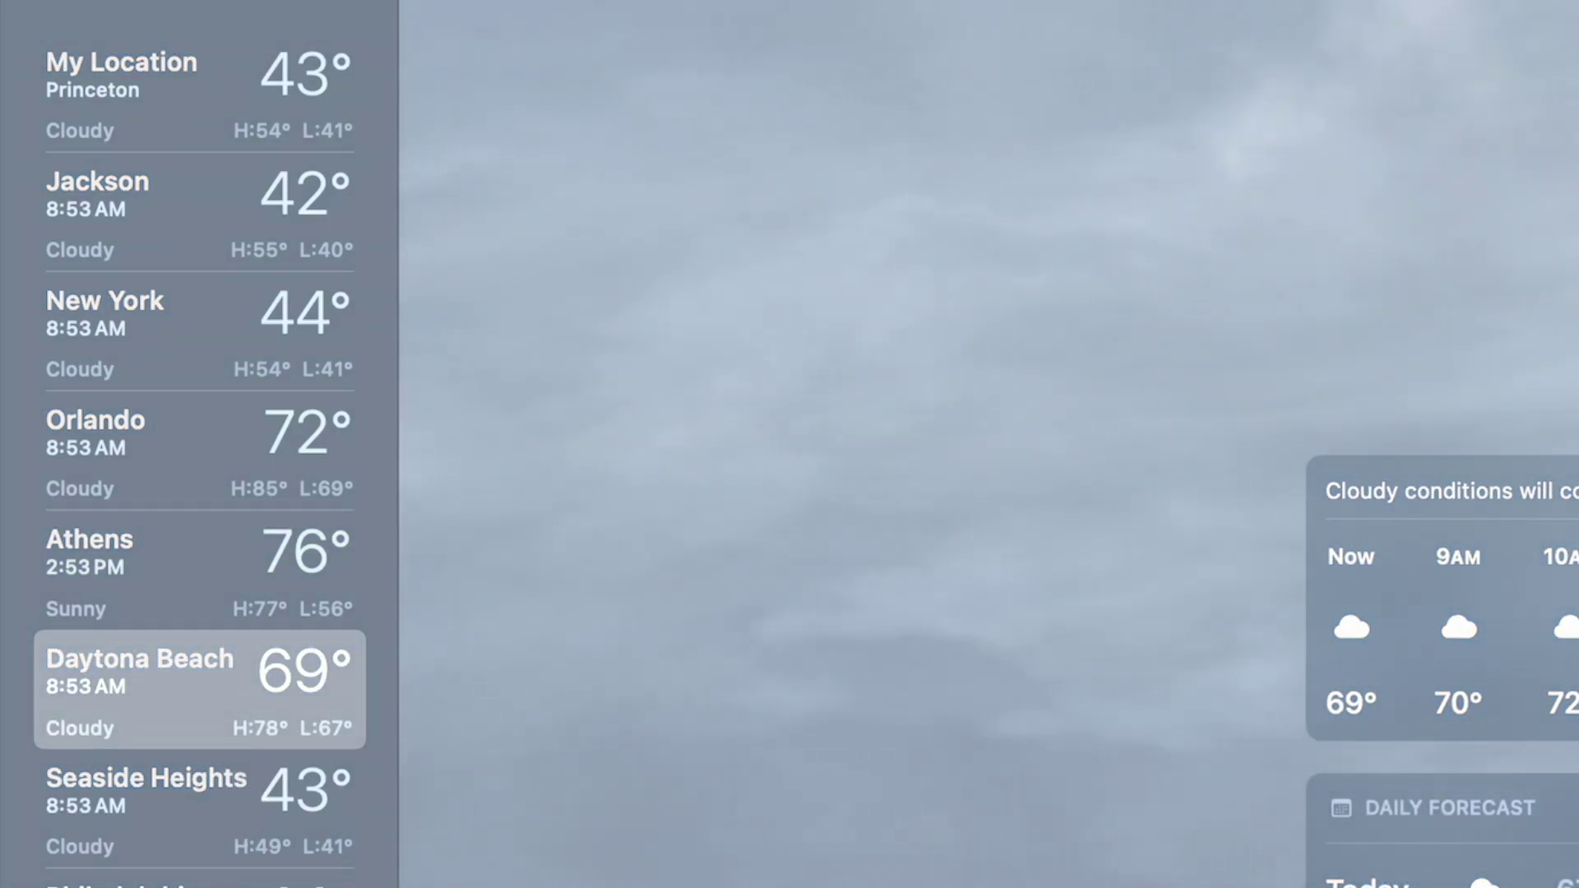
# View Philadelphia, then Orlando again, and end on Princeton's forecast before opening location search
pyautogui.scroll(-5, 206, 699)
pyautogui.click(175, 622)
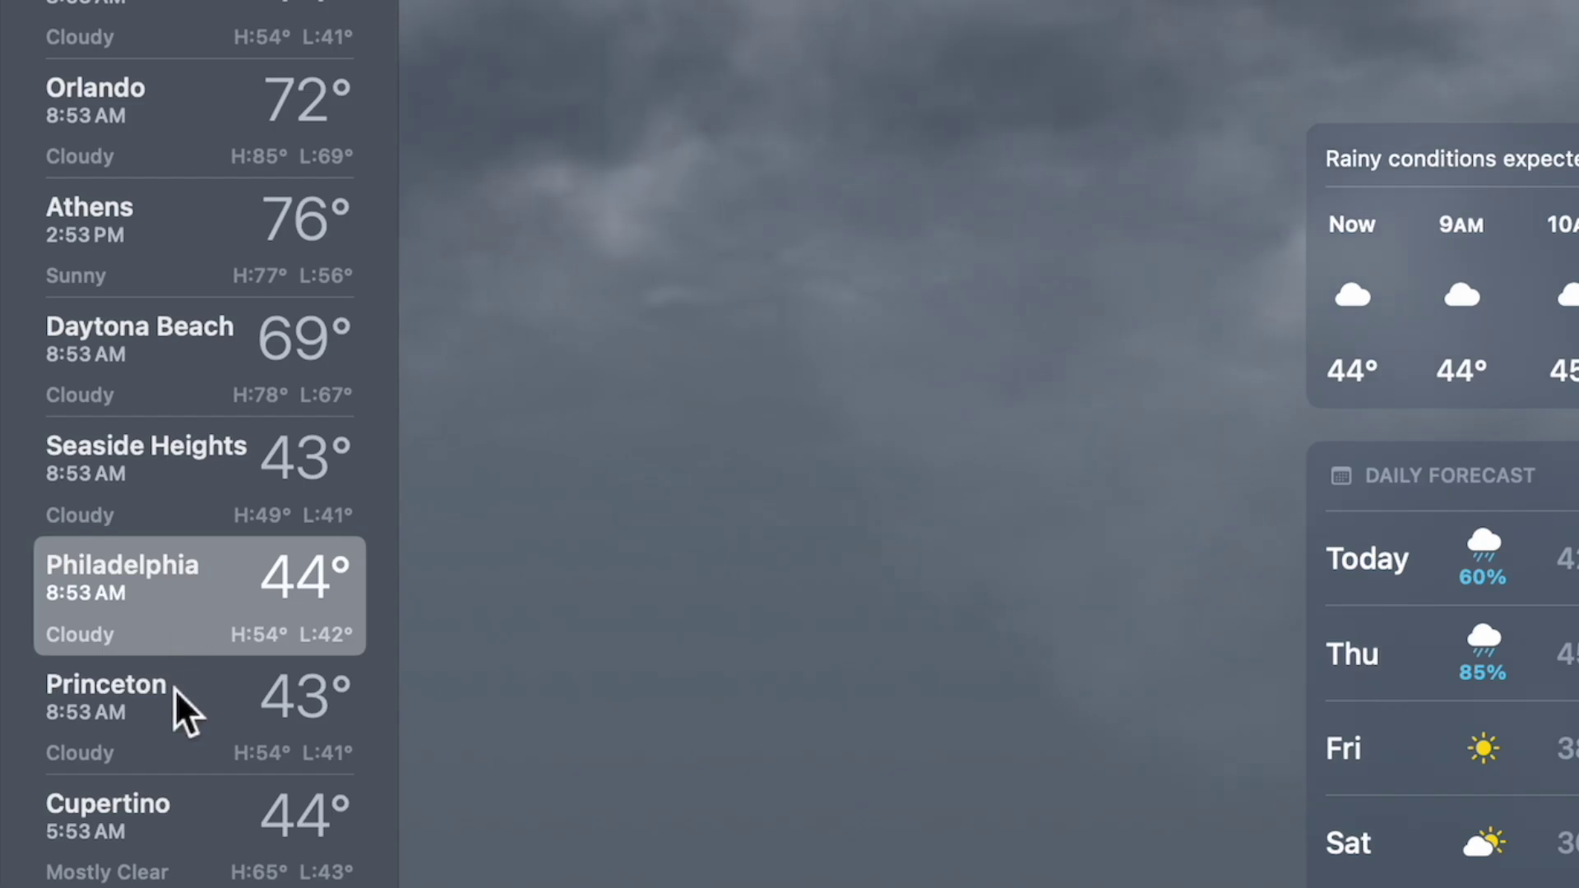
pyautogui.click(140, 82)
pyautogui.click(160, 697)
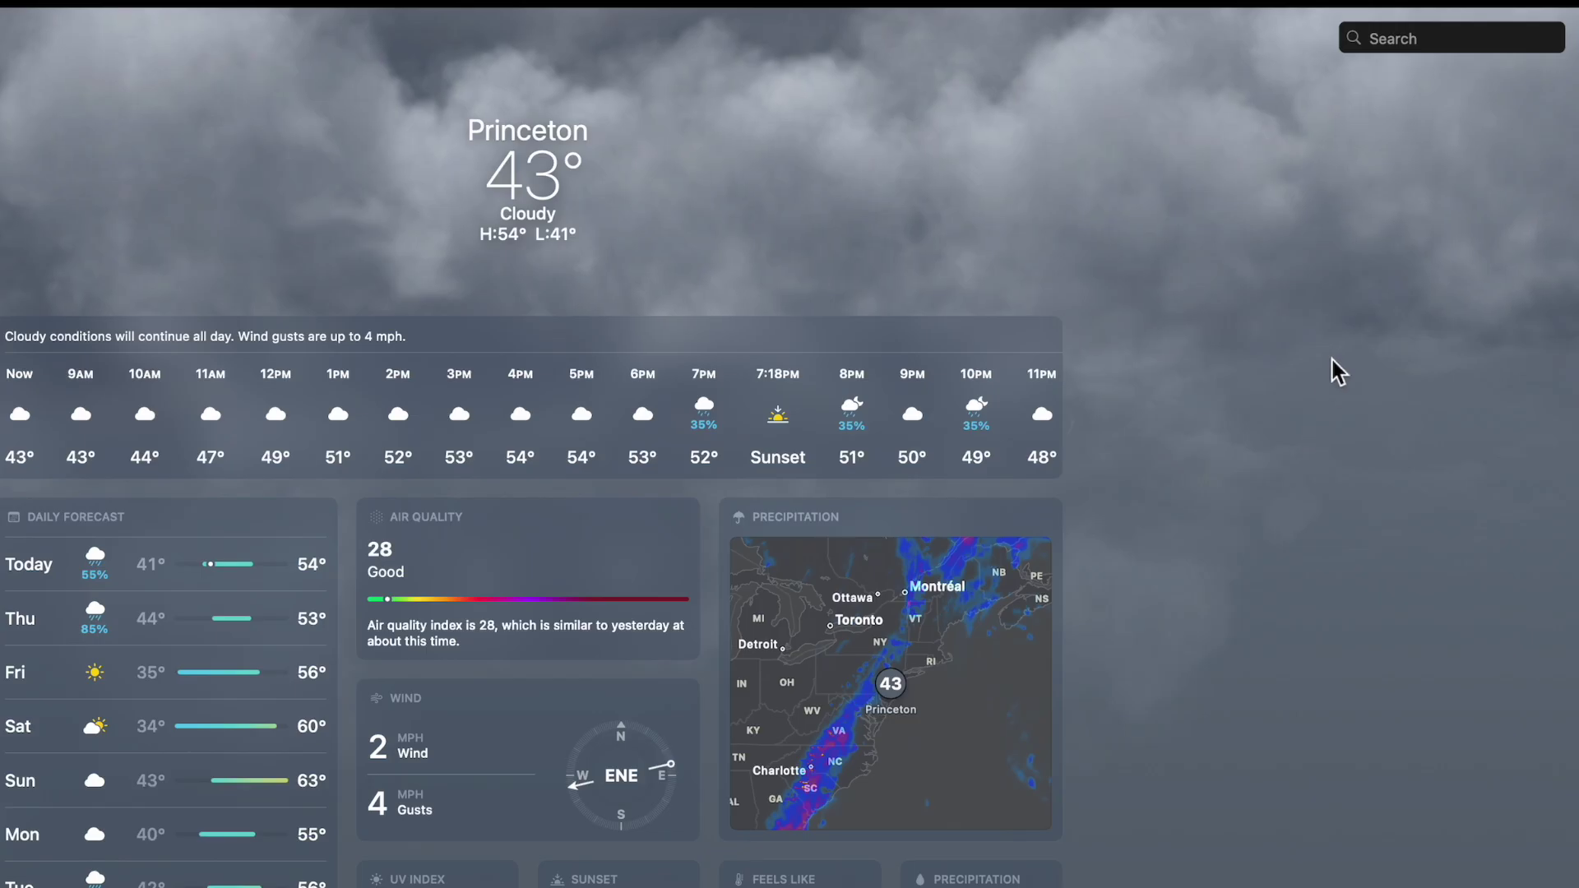
pyautogui.click(1398, 41)
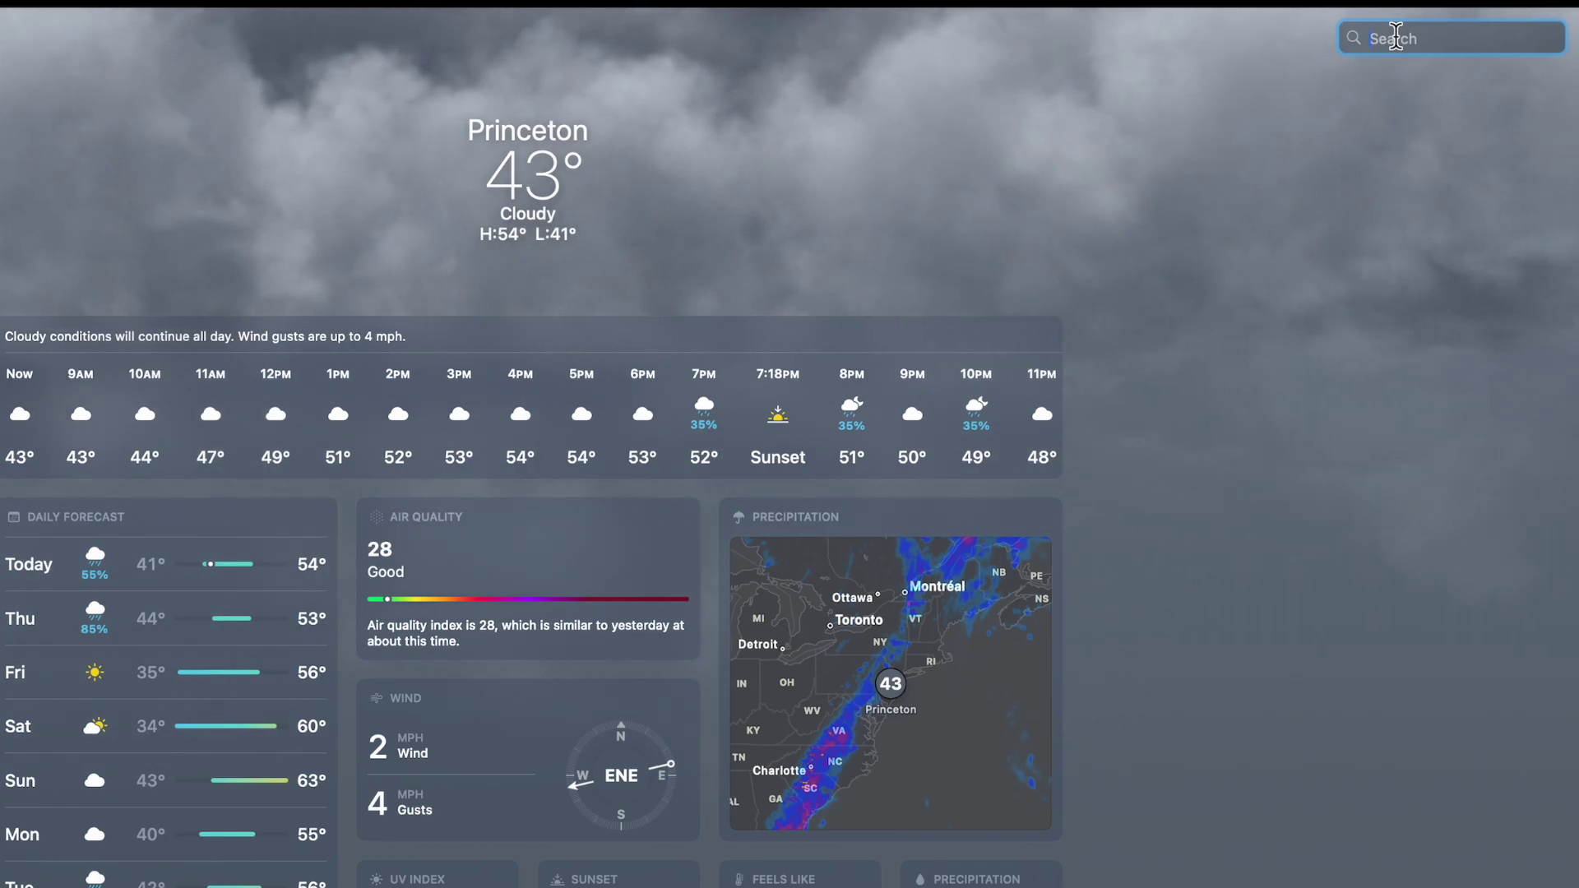
# Search 'sanf' and pick San Francisco, CA, United States to preview its 50° forecast
pyautogui.write('san f')
pyautogui.press('BackSpace')
pyautogui.press('BackSpace')
pyautogui.press('BackSpace')
pyautogui.press('BackSpace')
pyautogui.press('BackSpace')
pyautogui.write('an')
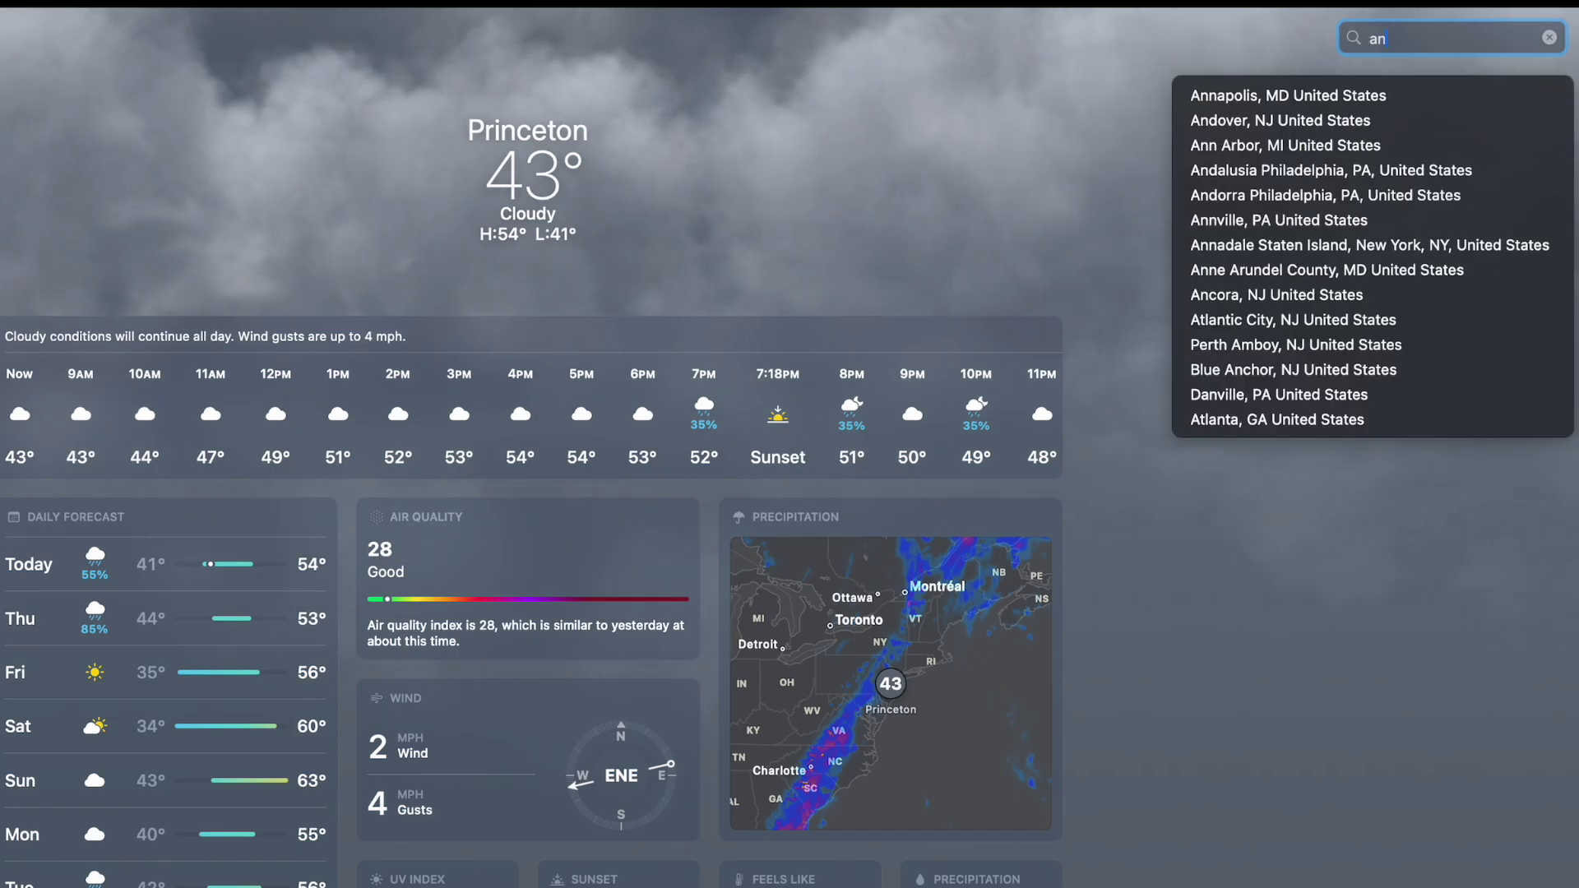
pyautogui.press('BackSpace')
pyautogui.press('BackSpace')
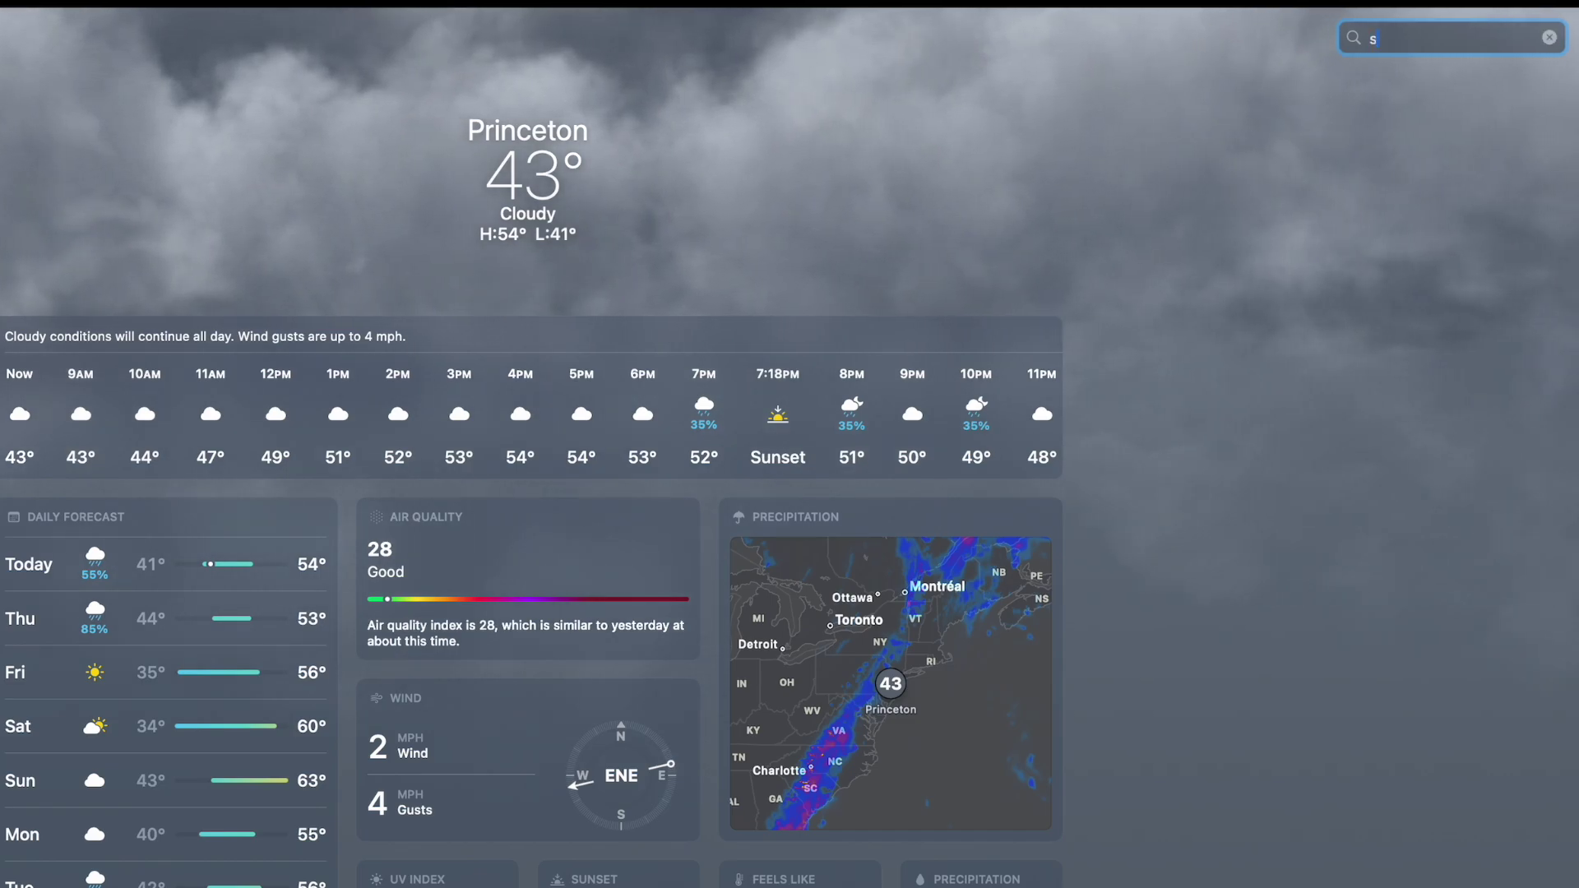
pyautogui.write('san')
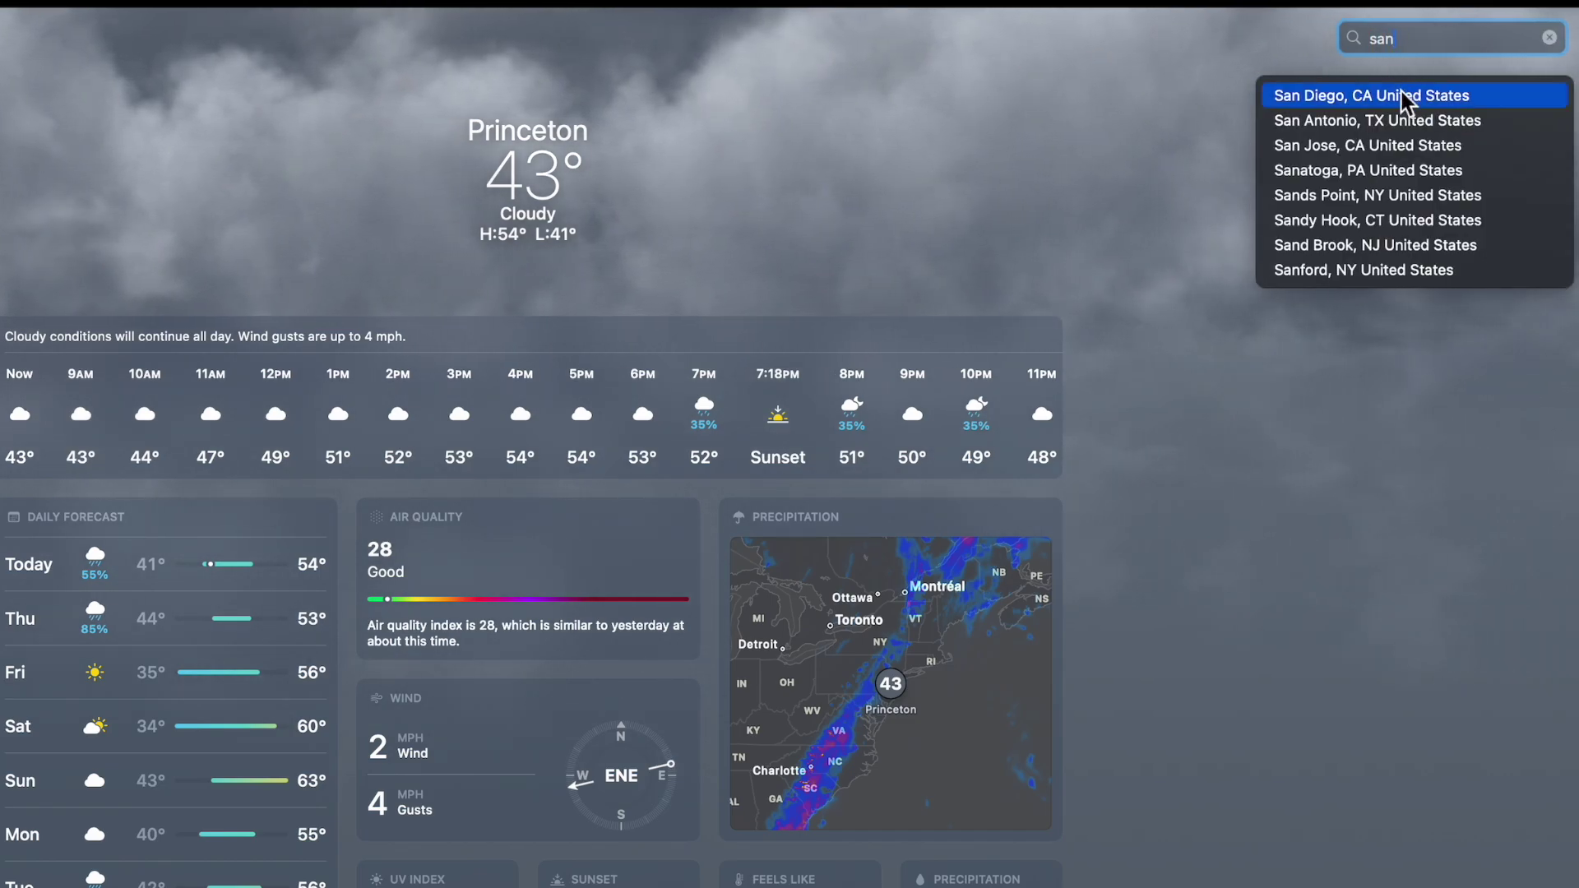
pyautogui.write('f')
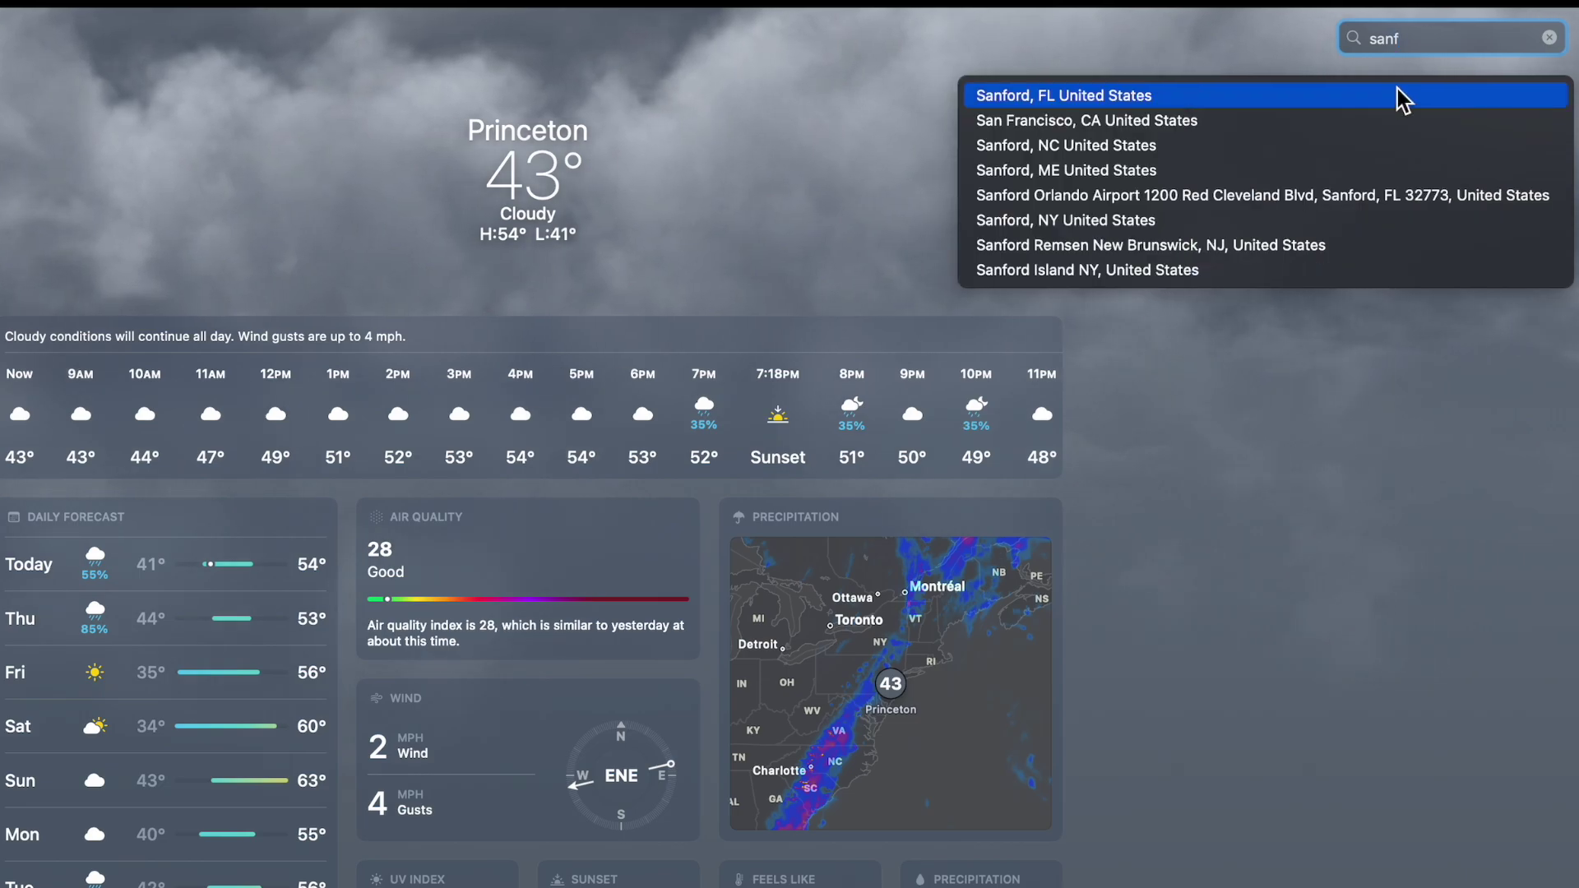
pyautogui.click(1131, 116)
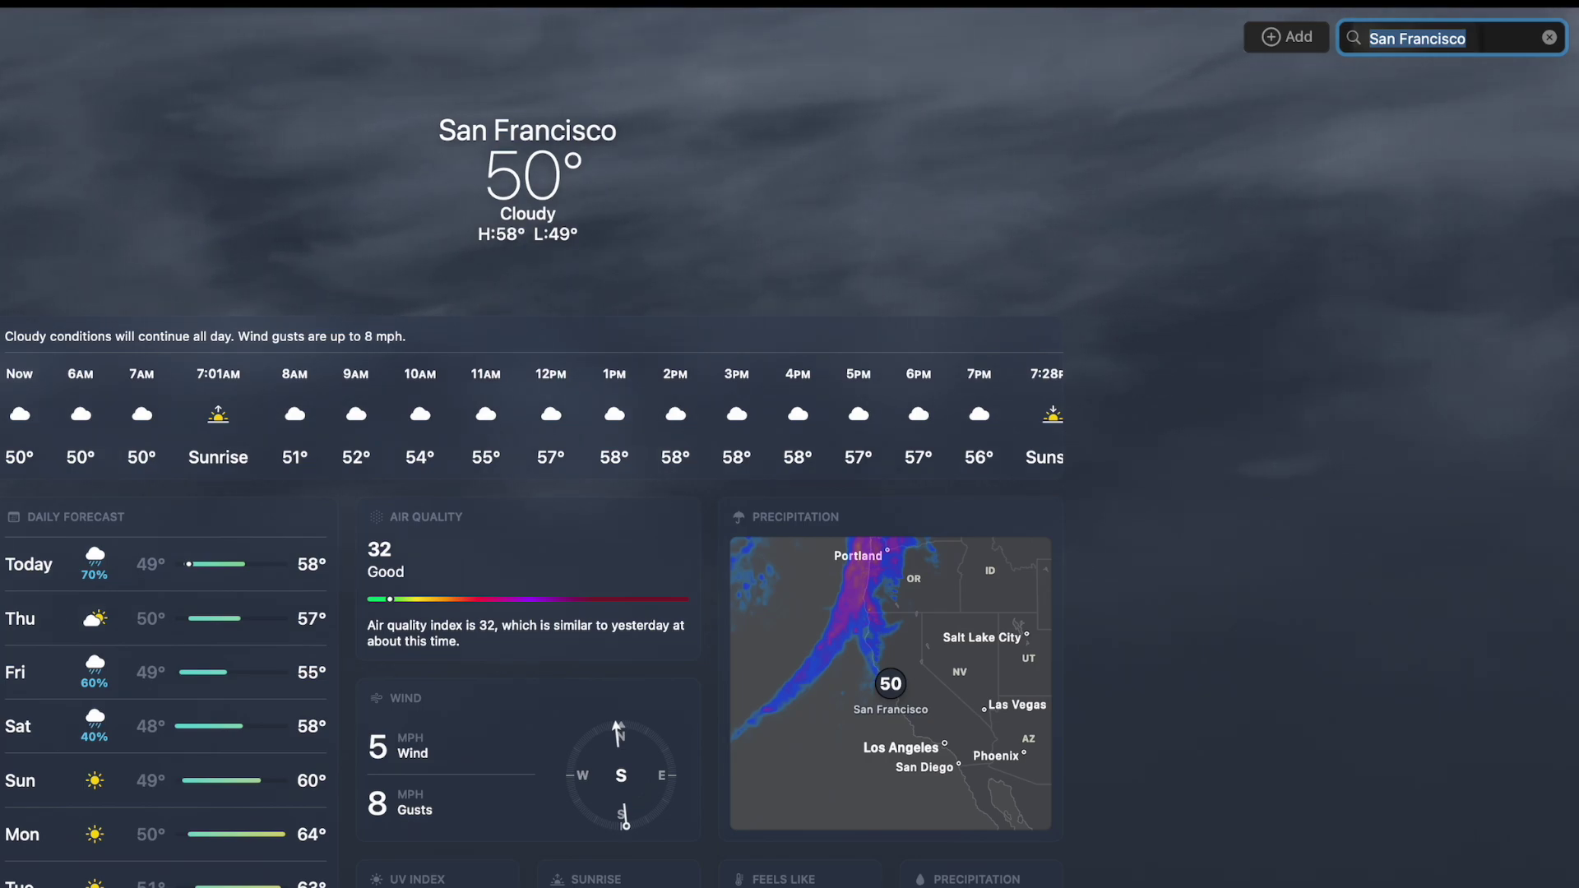
# Add San Francisco to the saved locations, move it up the list, then delete it
pyautogui.click(1285, 38)
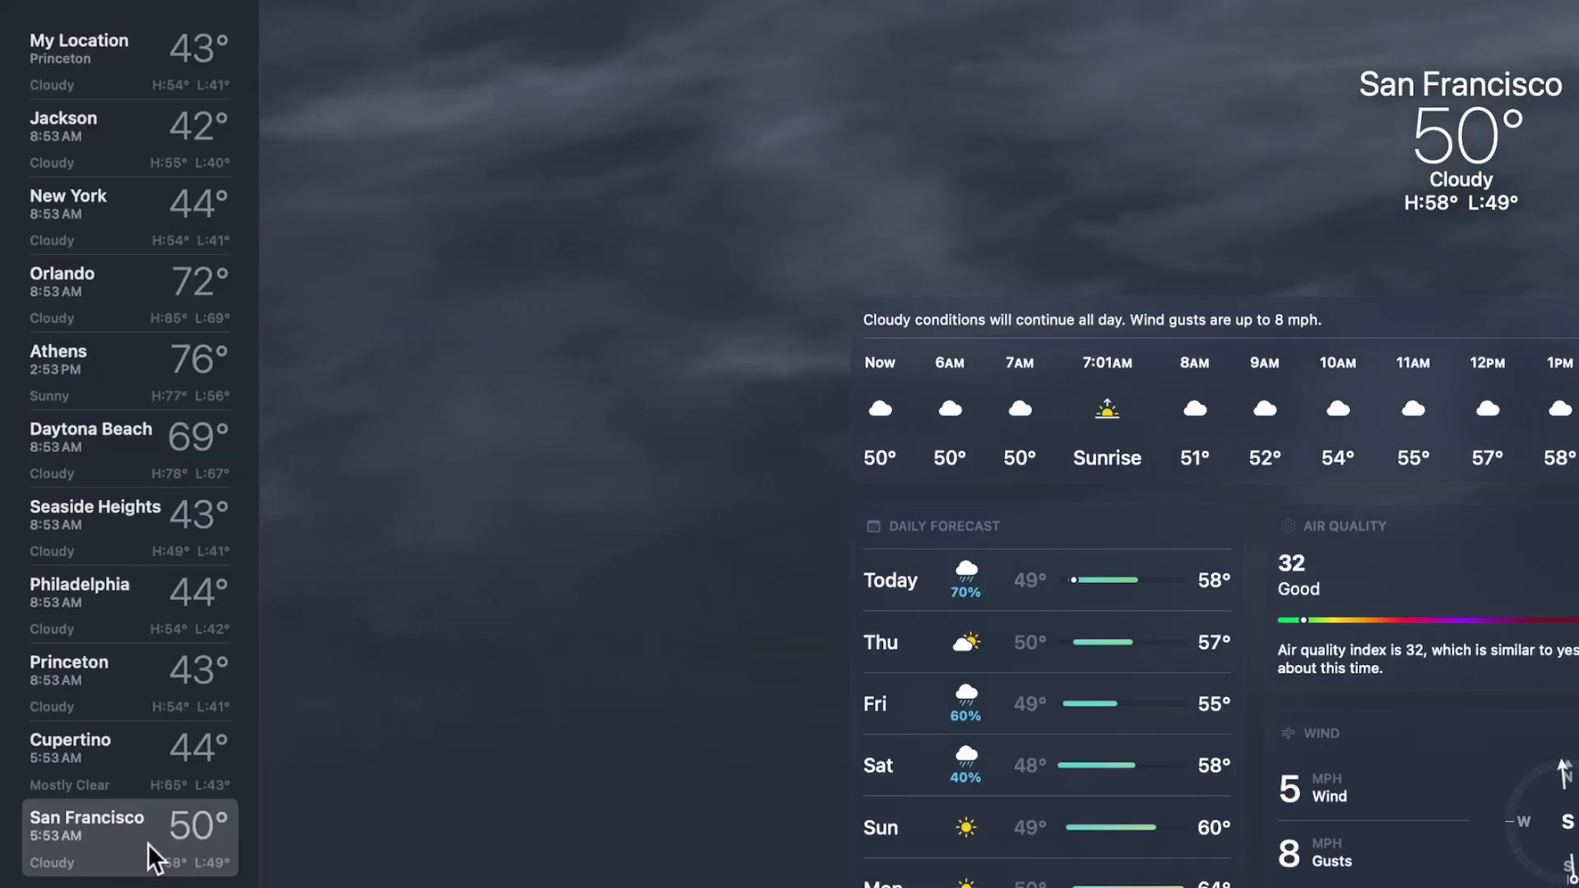
pyautogui.moveTo(121, 846)
pyautogui.mouseDown()
pyautogui.moveTo(124, 218)
pyautogui.moveTo(144, 481)
pyautogui.moveTo(124, 855)
pyautogui.mouseUp()
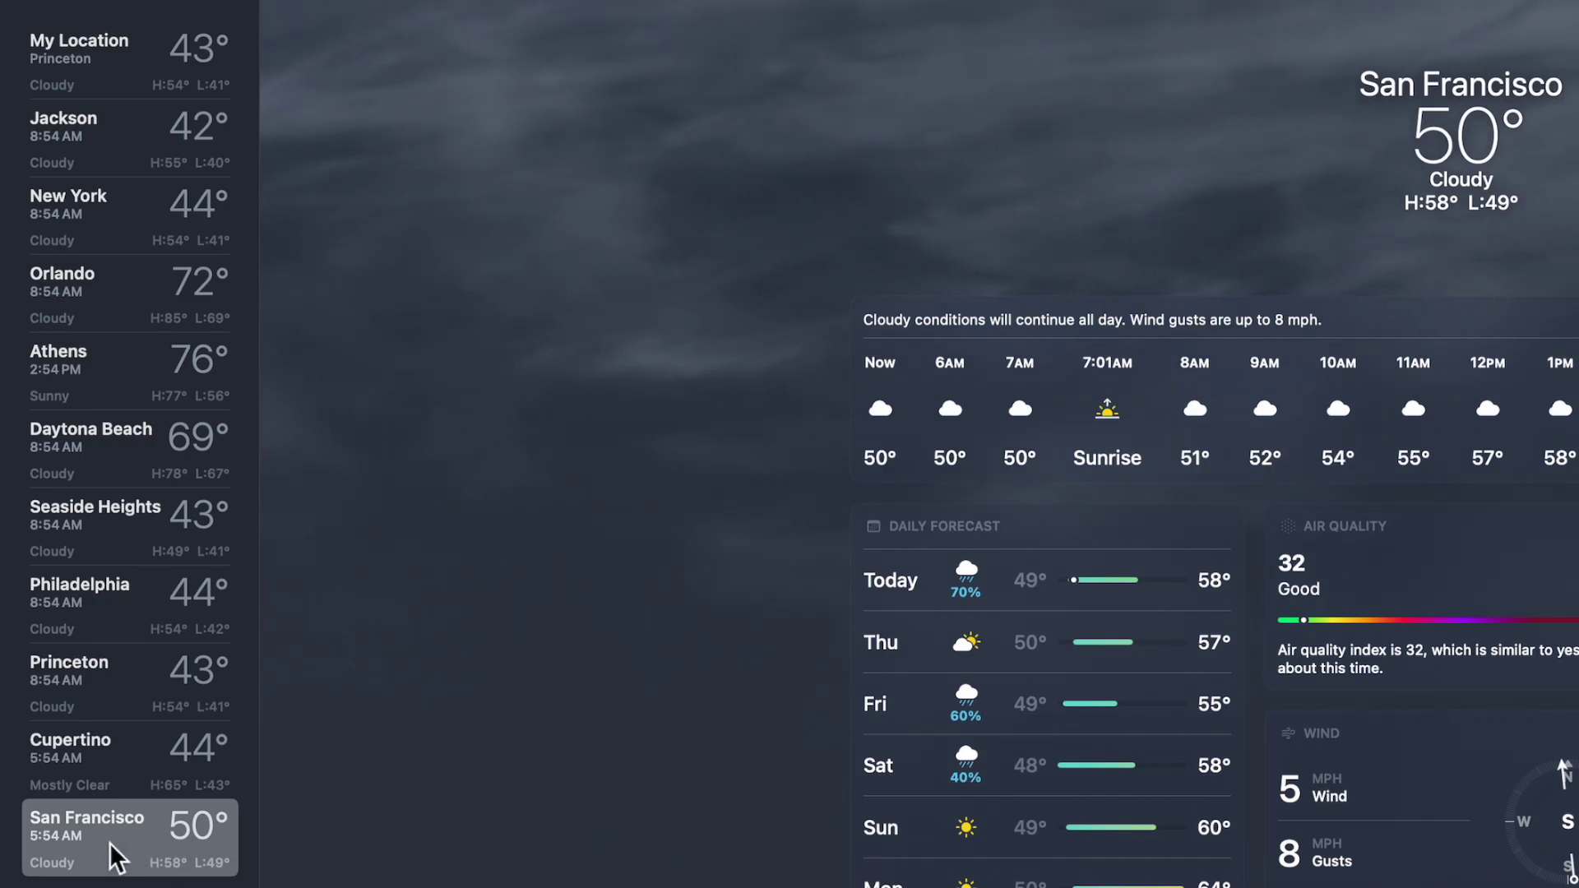
pyautogui.rightClick(115, 855)
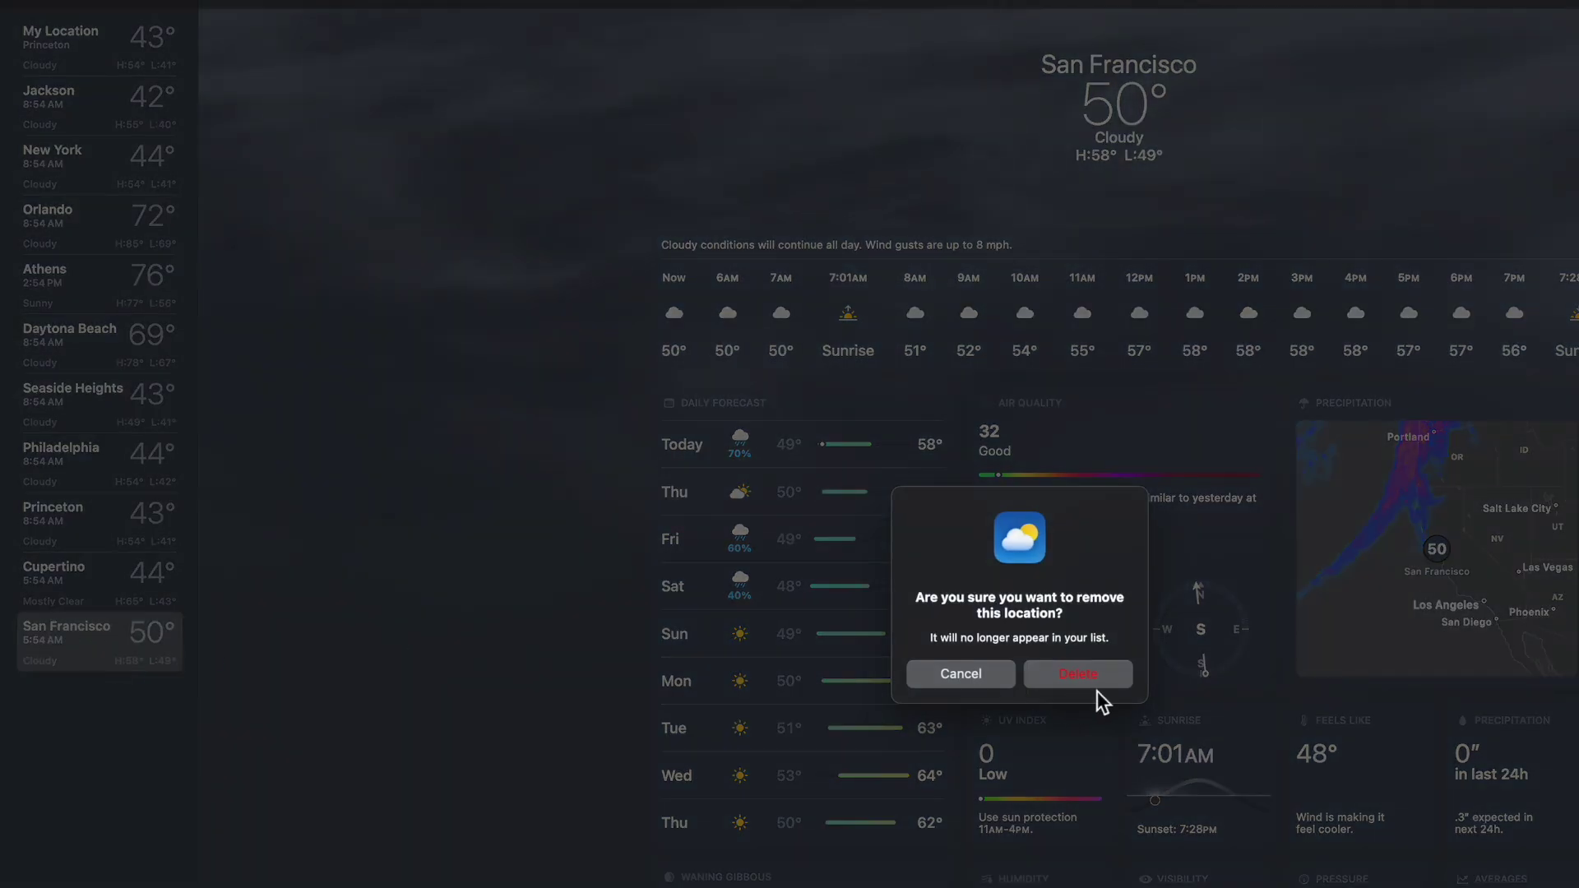
pyautogui.click(1091, 685)
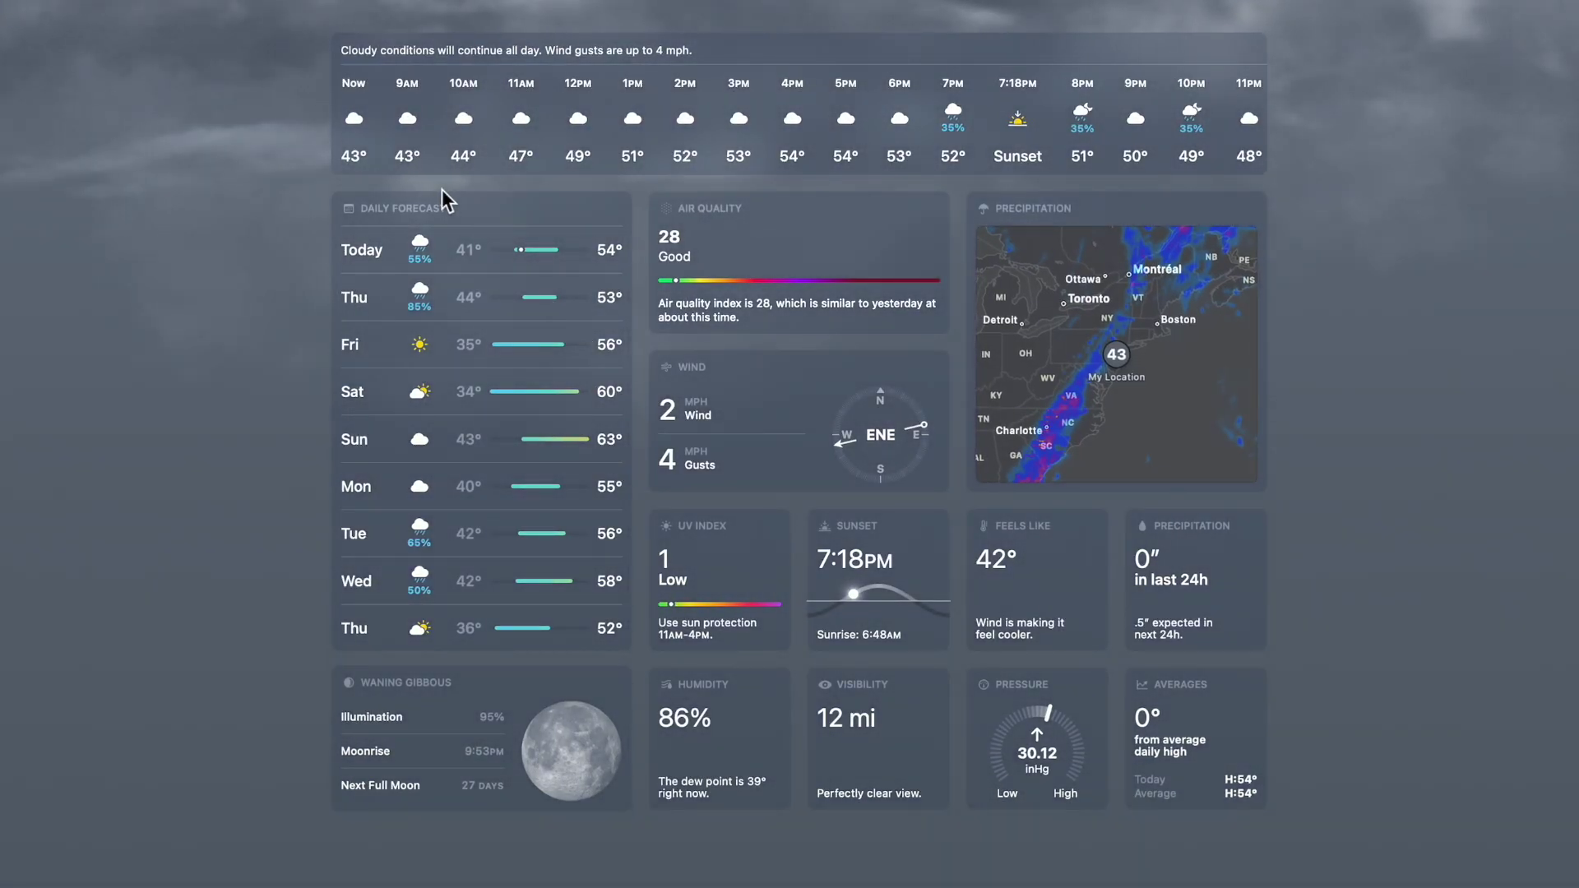
pyautogui.click(654, 59)
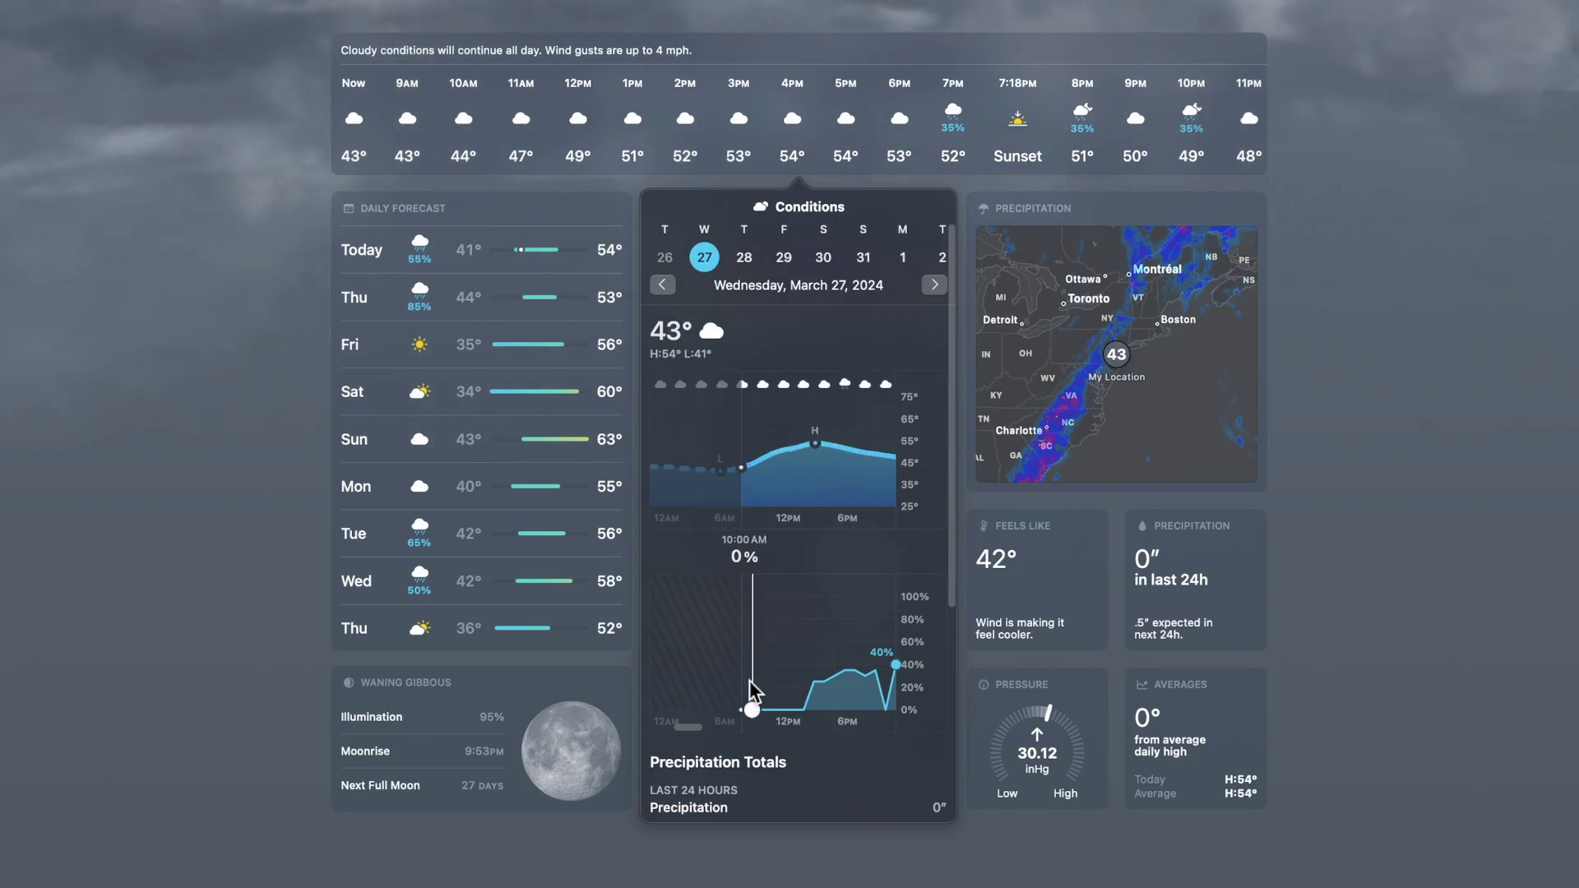
pyautogui.scroll(-5, 781, 660)
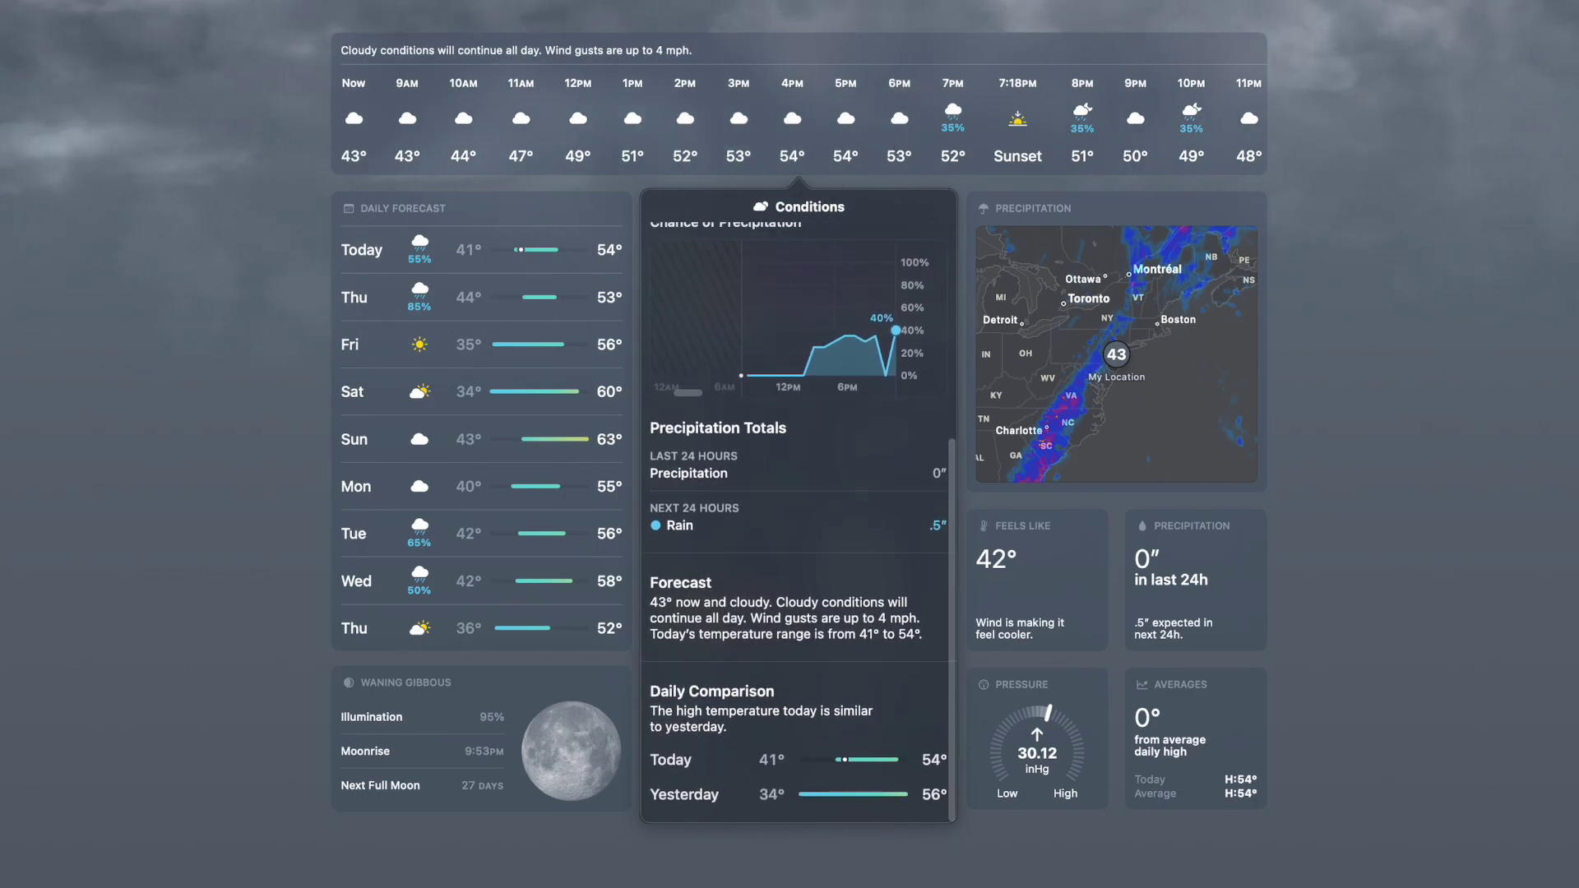
pyautogui.click(687, 127)
pyautogui.click(729, 236)
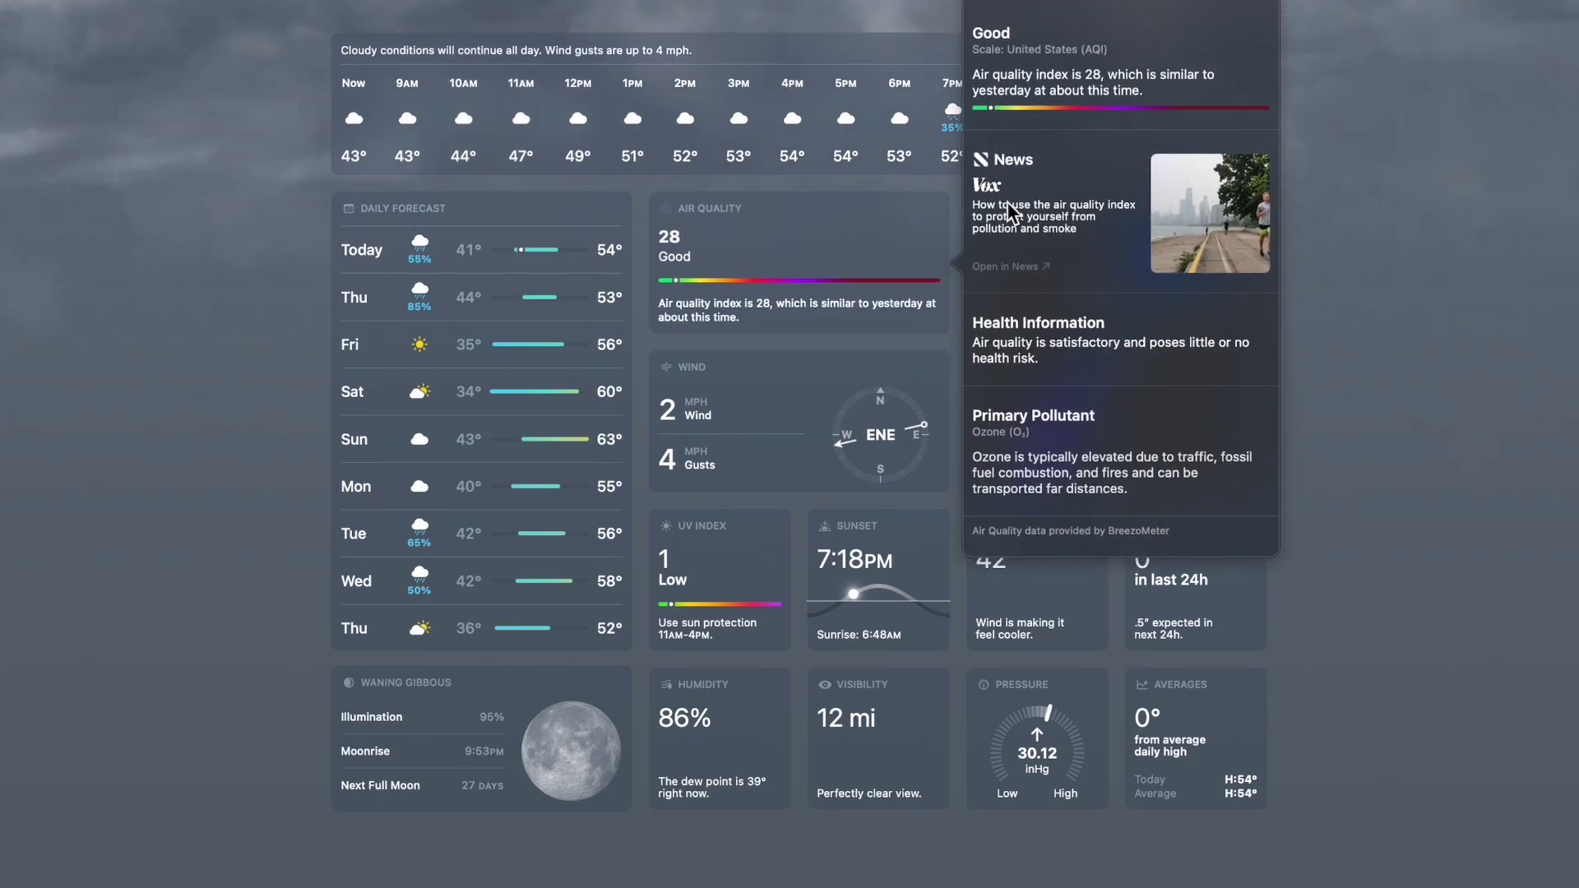
pyautogui.click(749, 240)
pyautogui.click(743, 427)
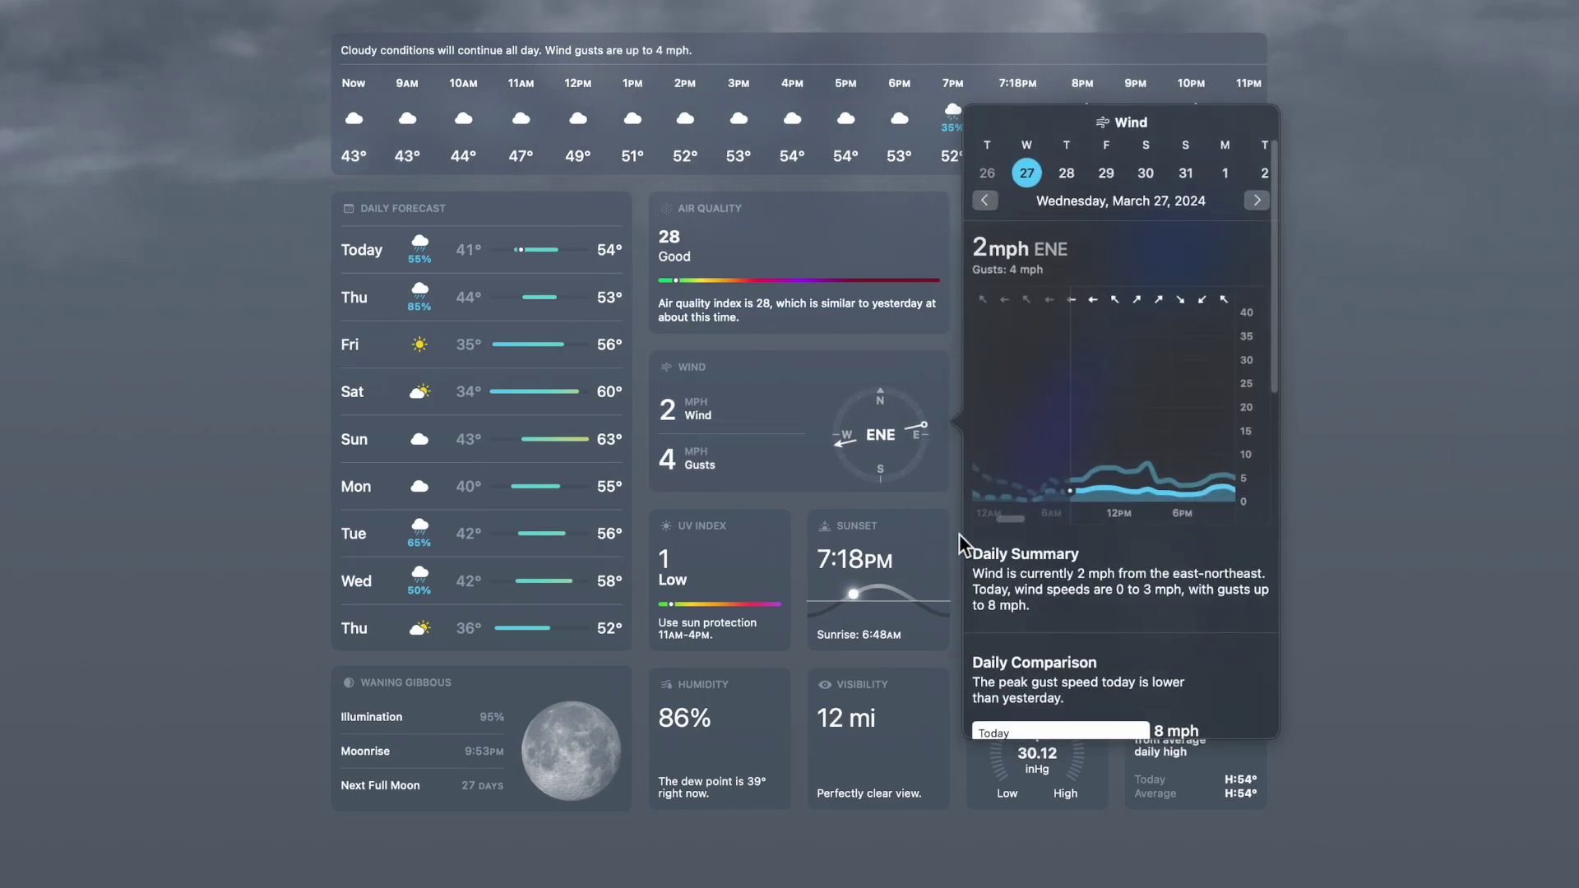
pyautogui.scroll(-5, 1069, 569)
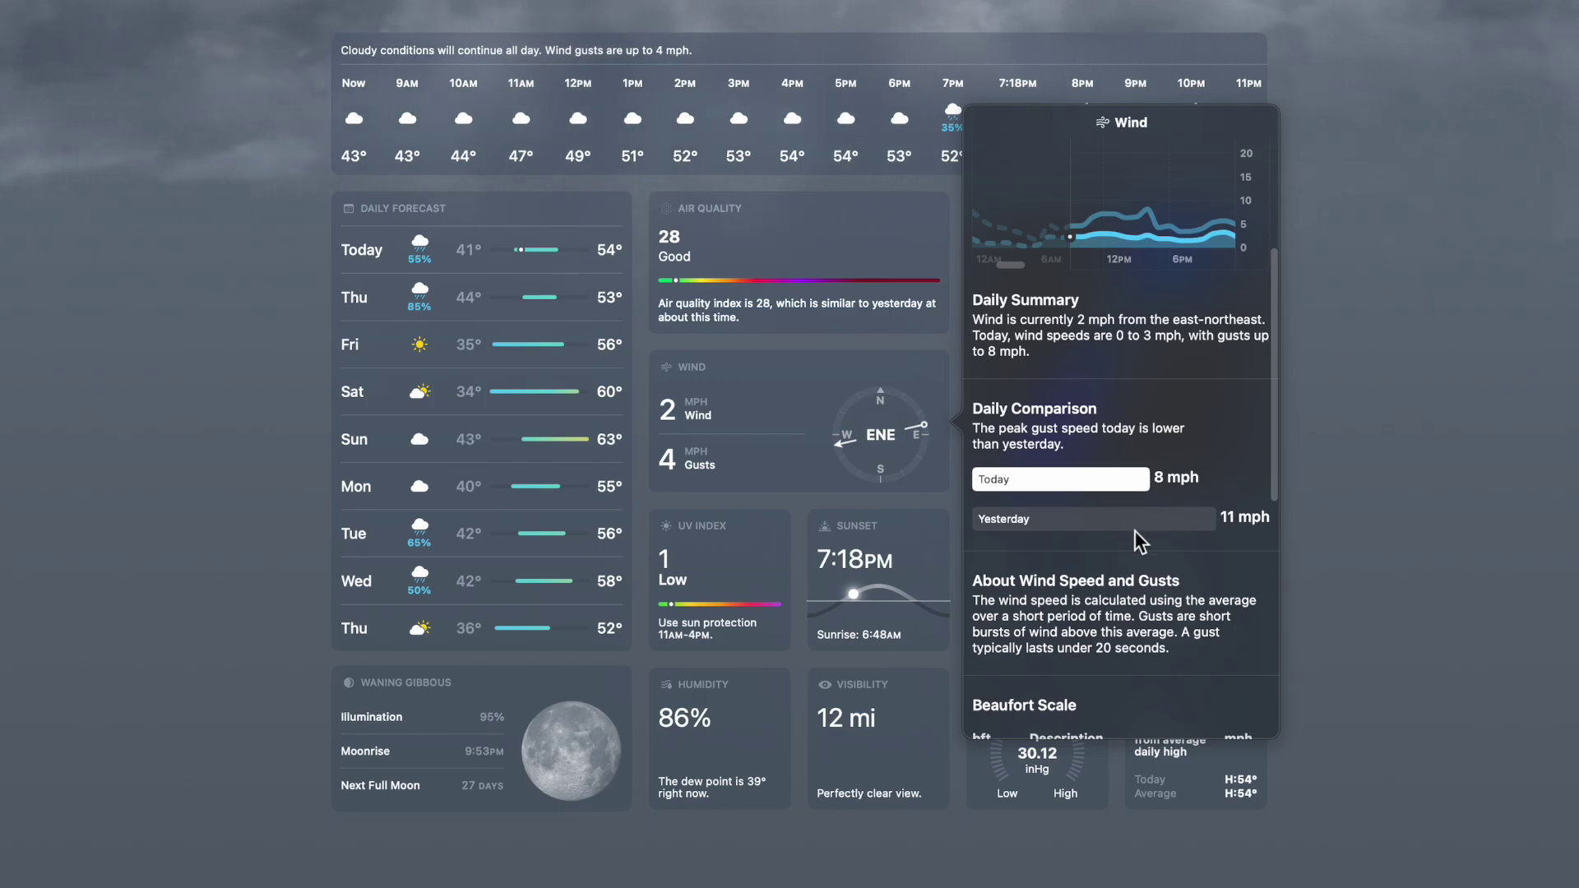
pyautogui.click(790, 464)
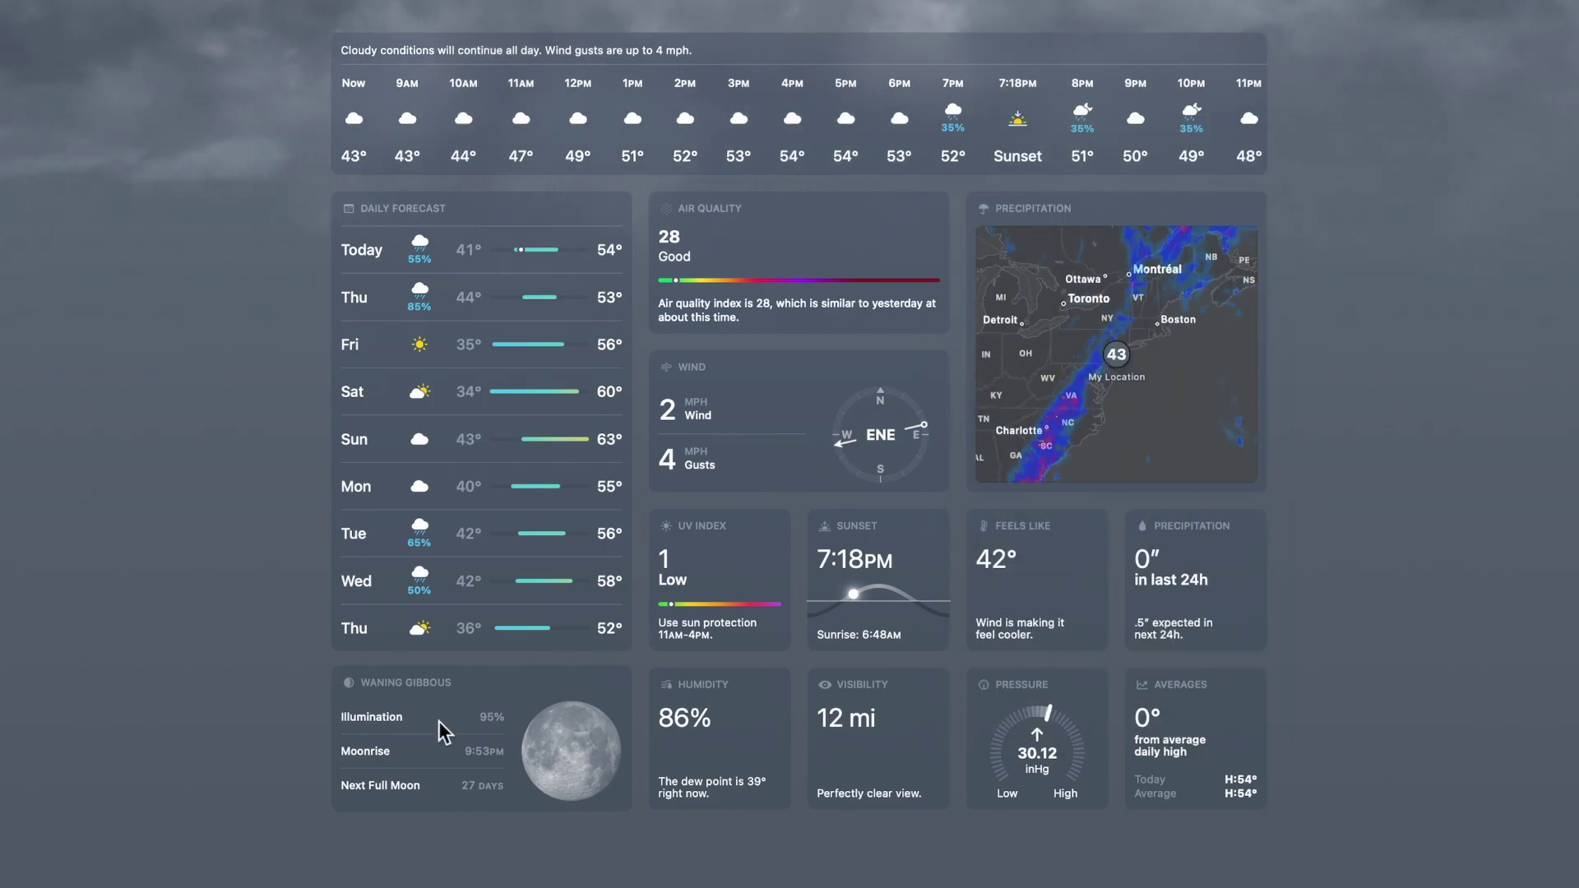
pyautogui.click(733, 720)
# Dismiss the humidity details and review today's pressure and visibility popovers
pyautogui.scroll(-10, 730, 522)
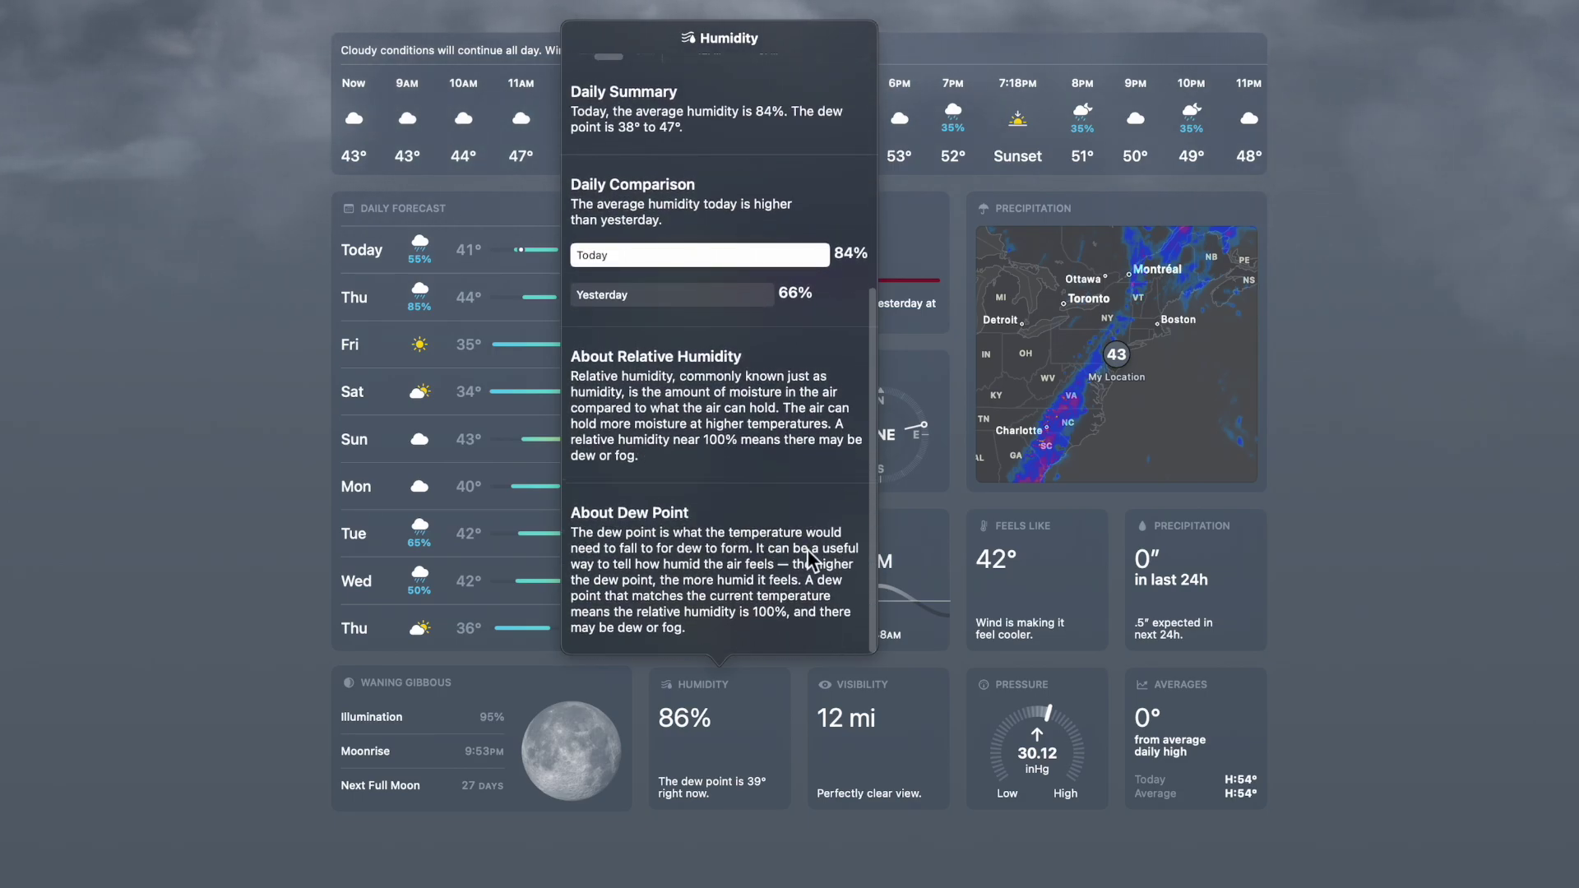
pyautogui.click(908, 564)
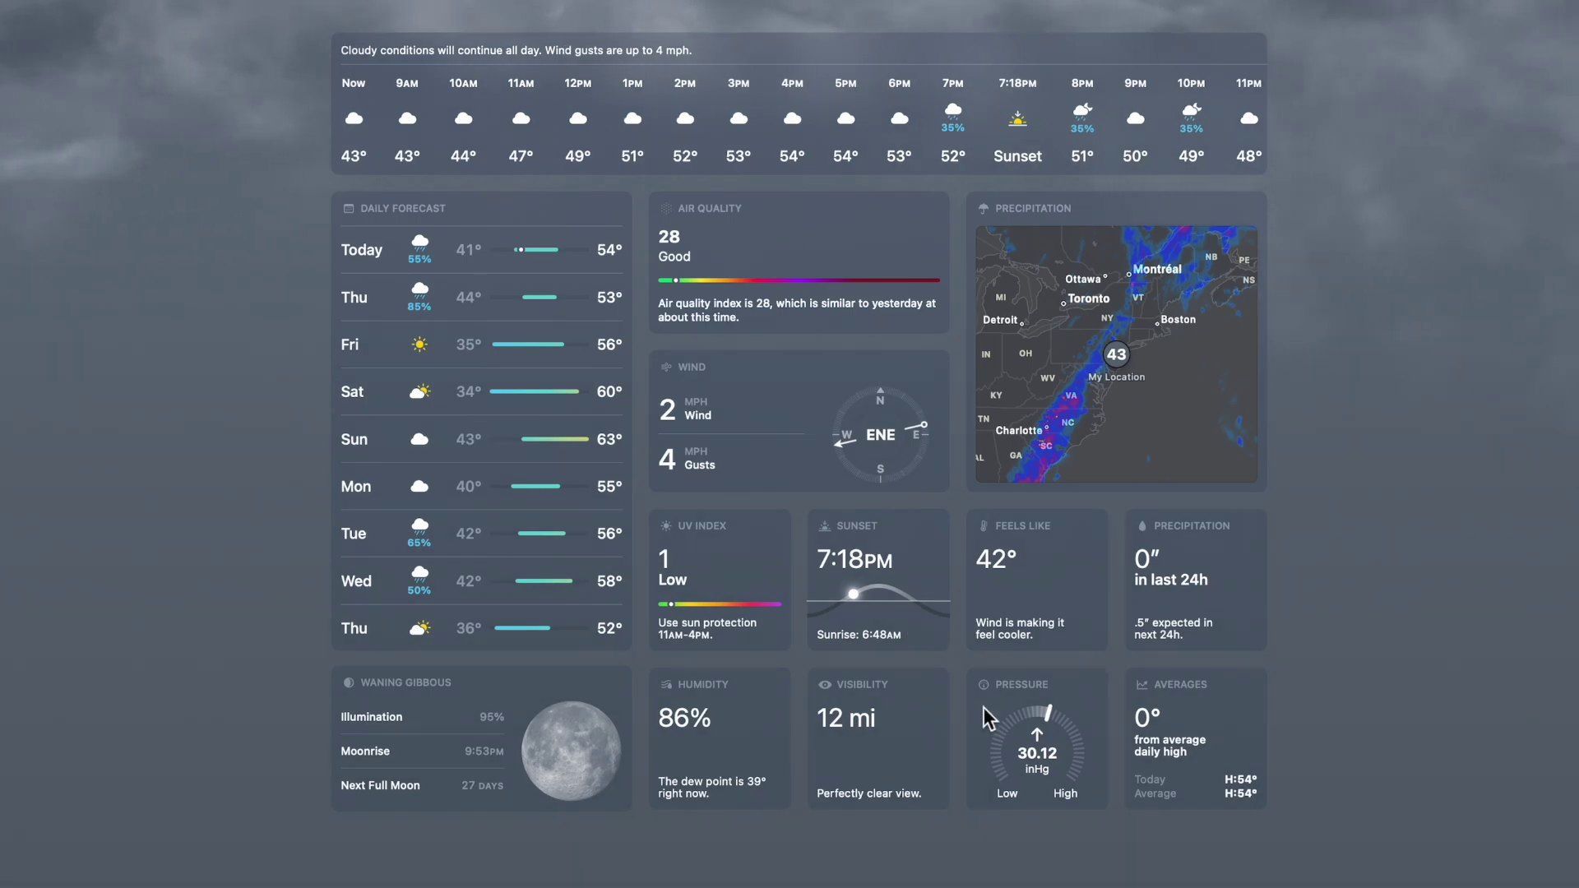
pyautogui.click(1048, 718)
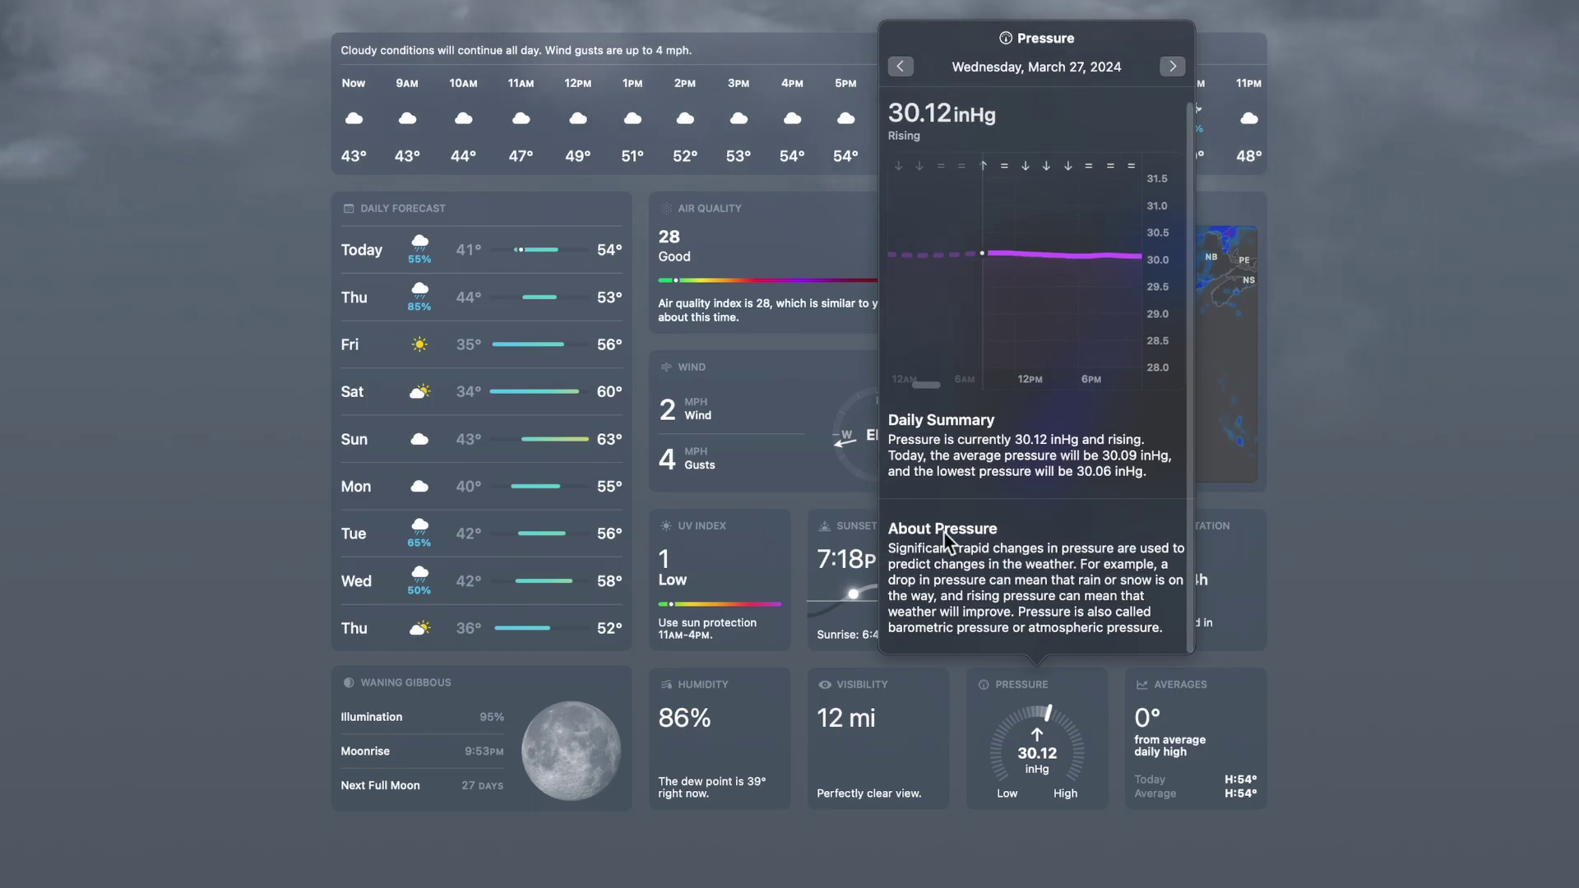
pyautogui.click(1123, 880)
pyautogui.click(910, 735)
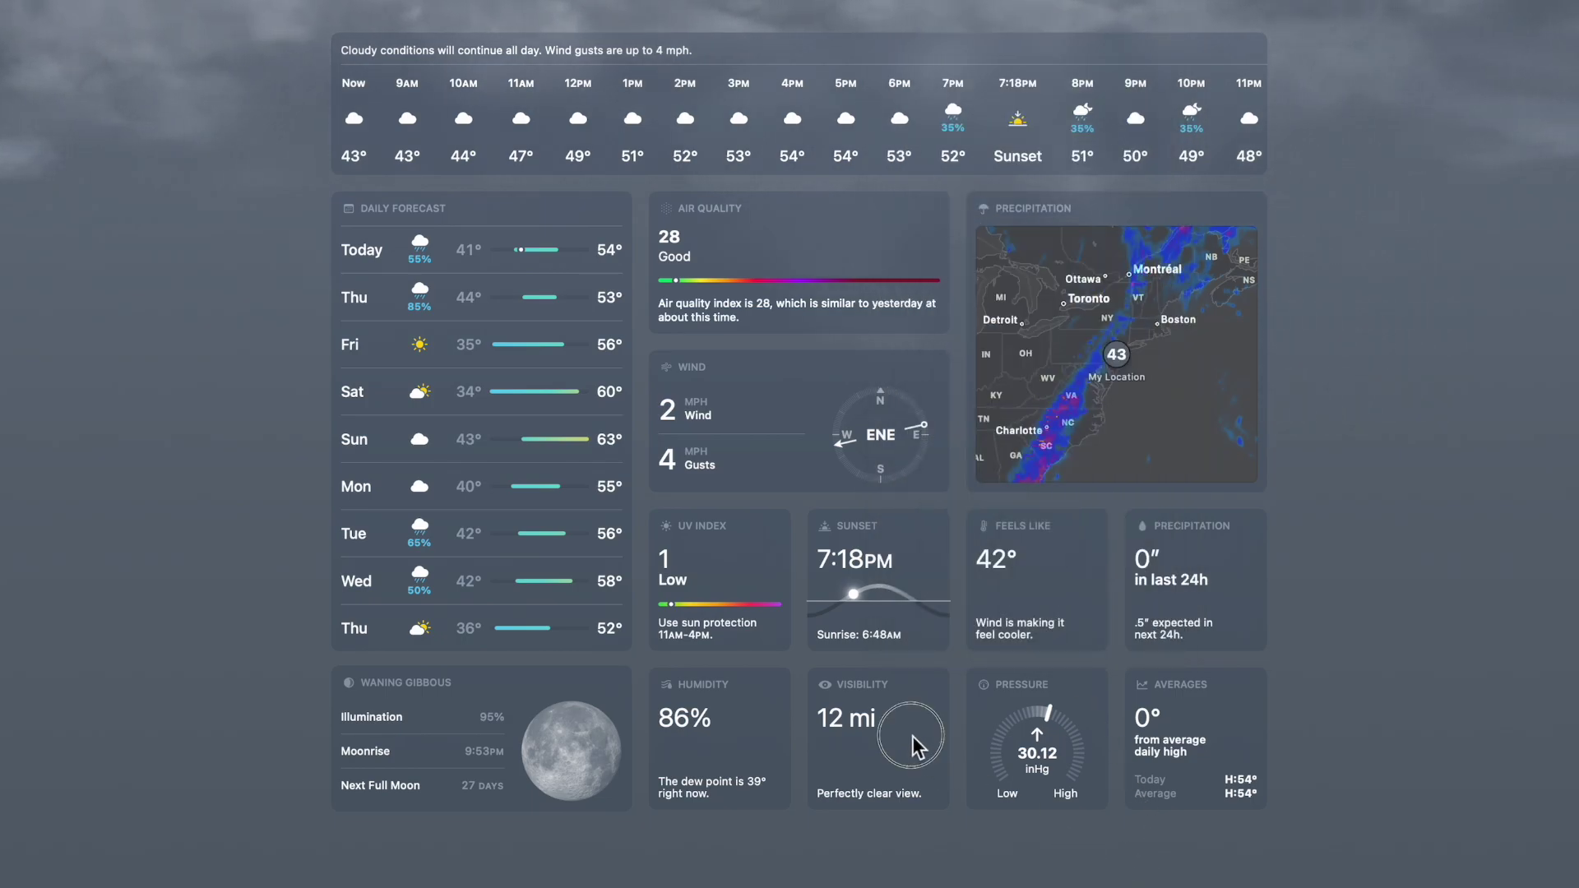
pyautogui.scroll(-5, 908, 504)
pyautogui.click(1304, 832)
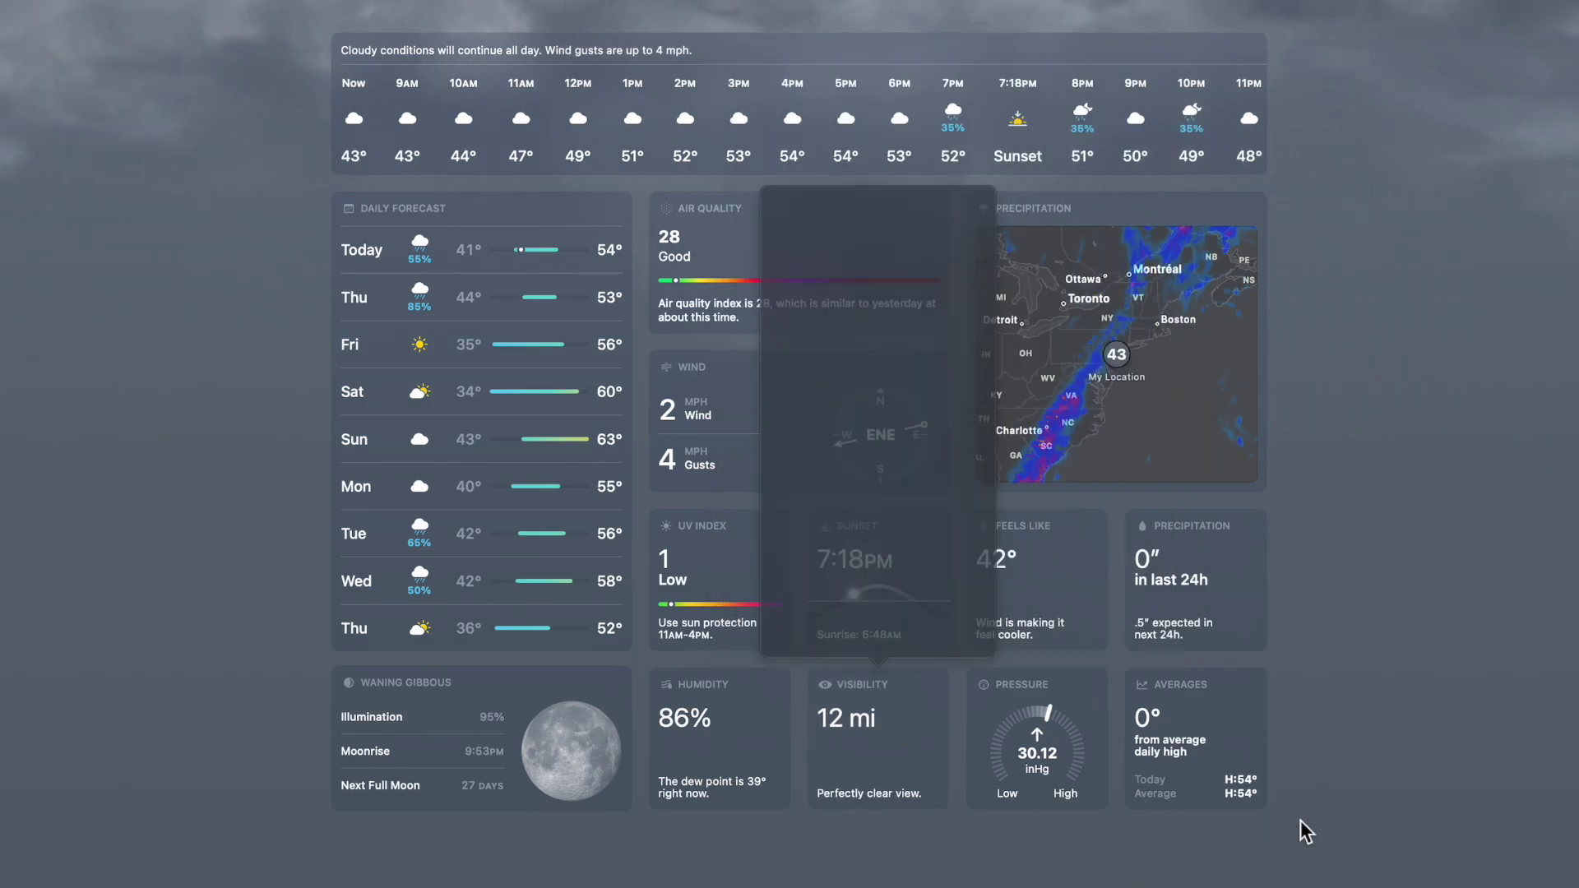
# Check the precipitation popover, then expand the precipitation map to full size
pyautogui.click(1199, 609)
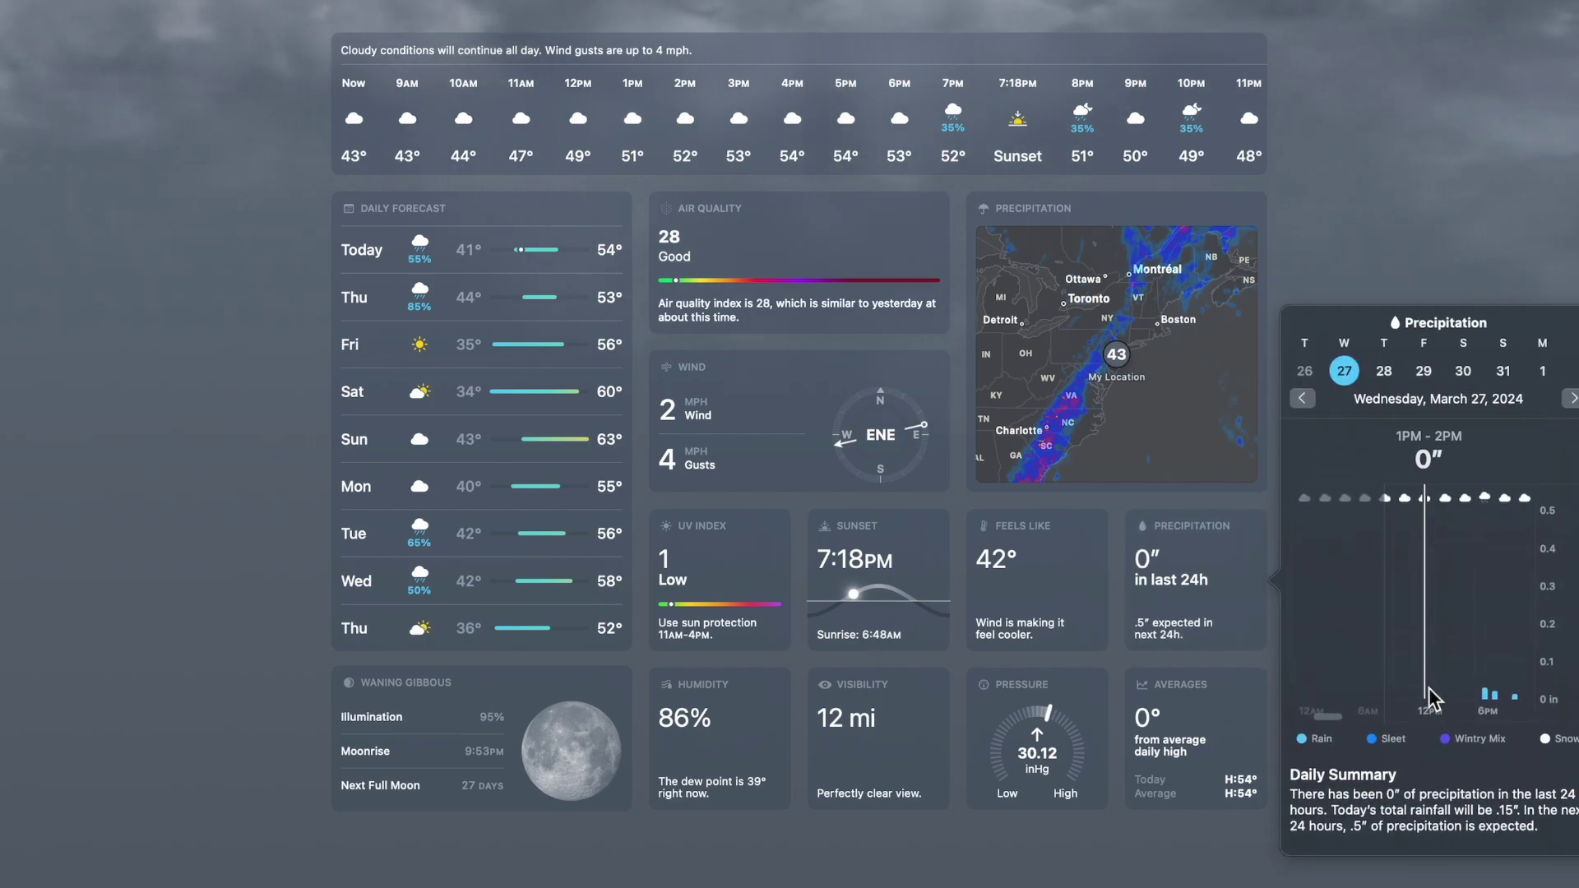
pyautogui.click(1135, 328)
pyautogui.click(1107, 337)
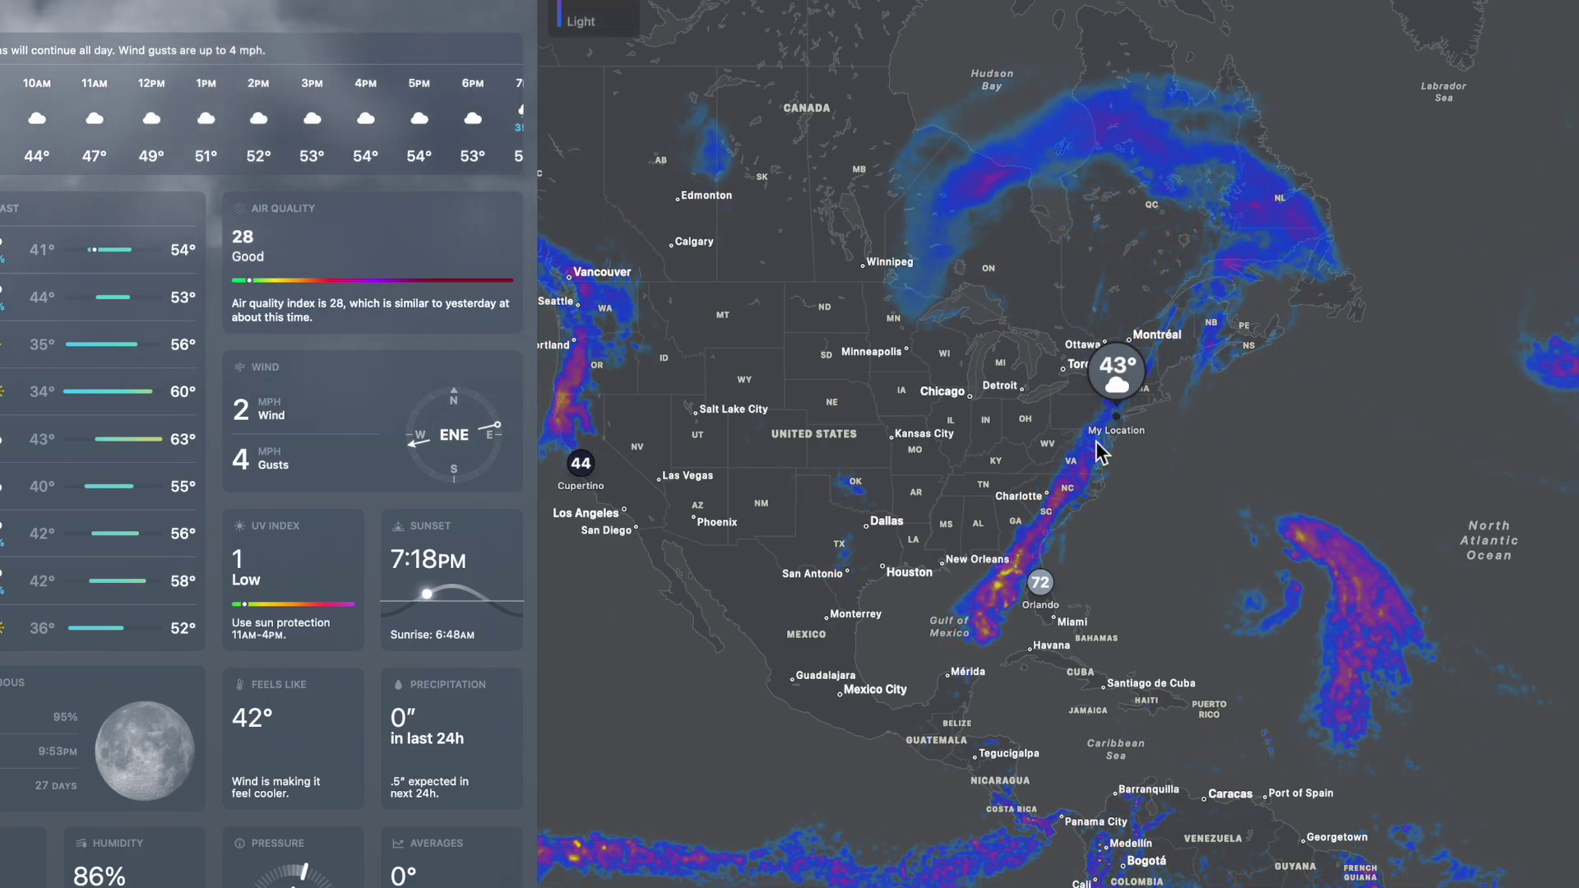
# Zoom the radar in on My Location and set the forecast range to Next-Hour Forecast
pyautogui.scroll(5, 1132, 423)
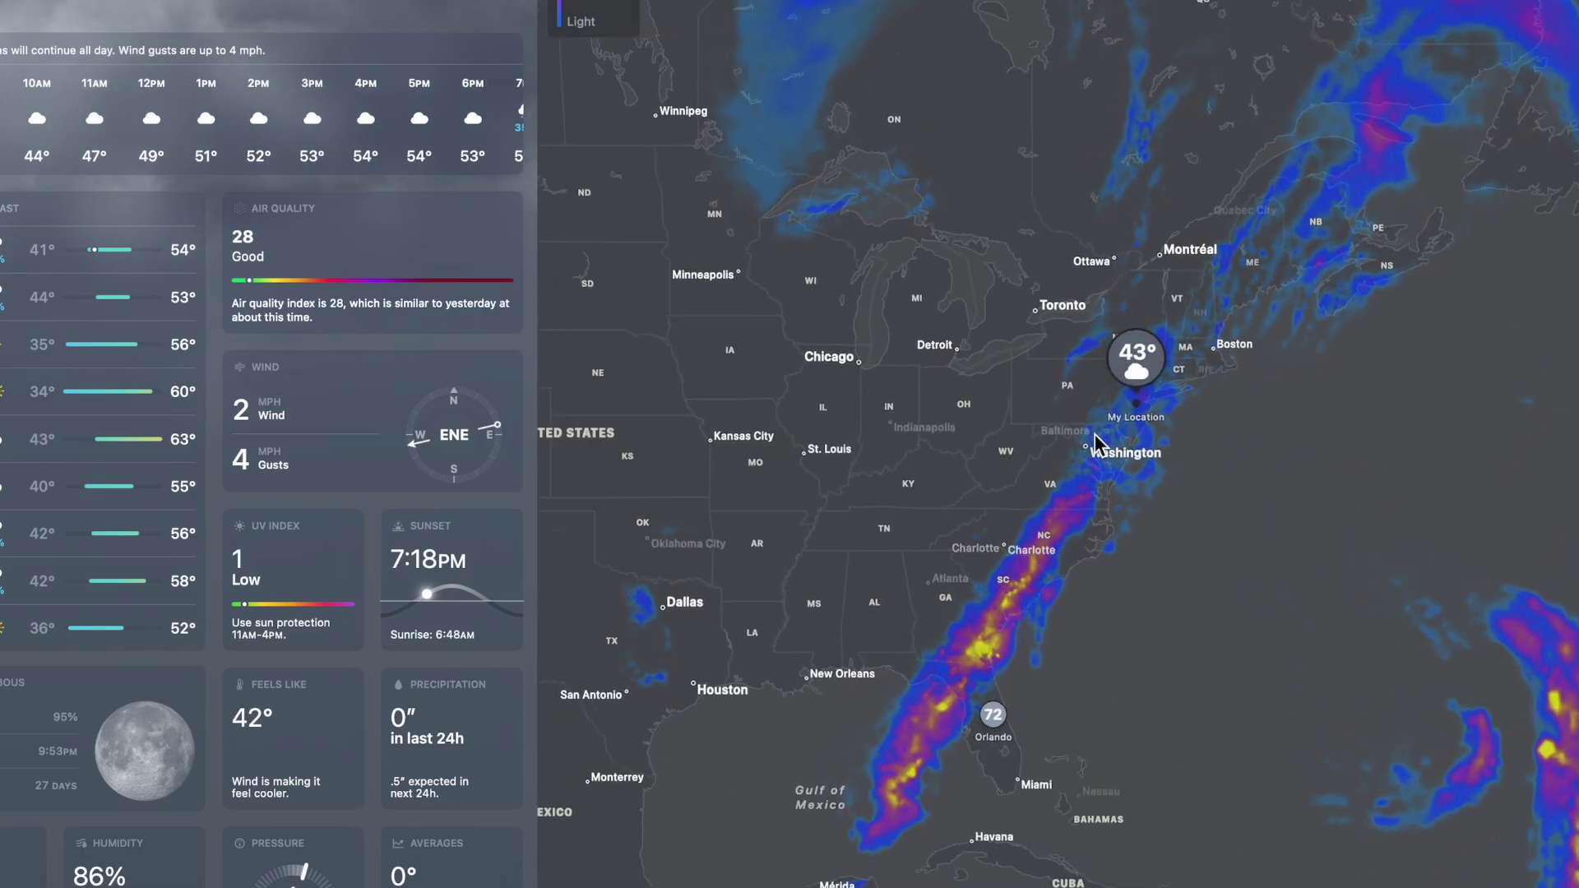
pyautogui.scroll(5, 1135, 398)
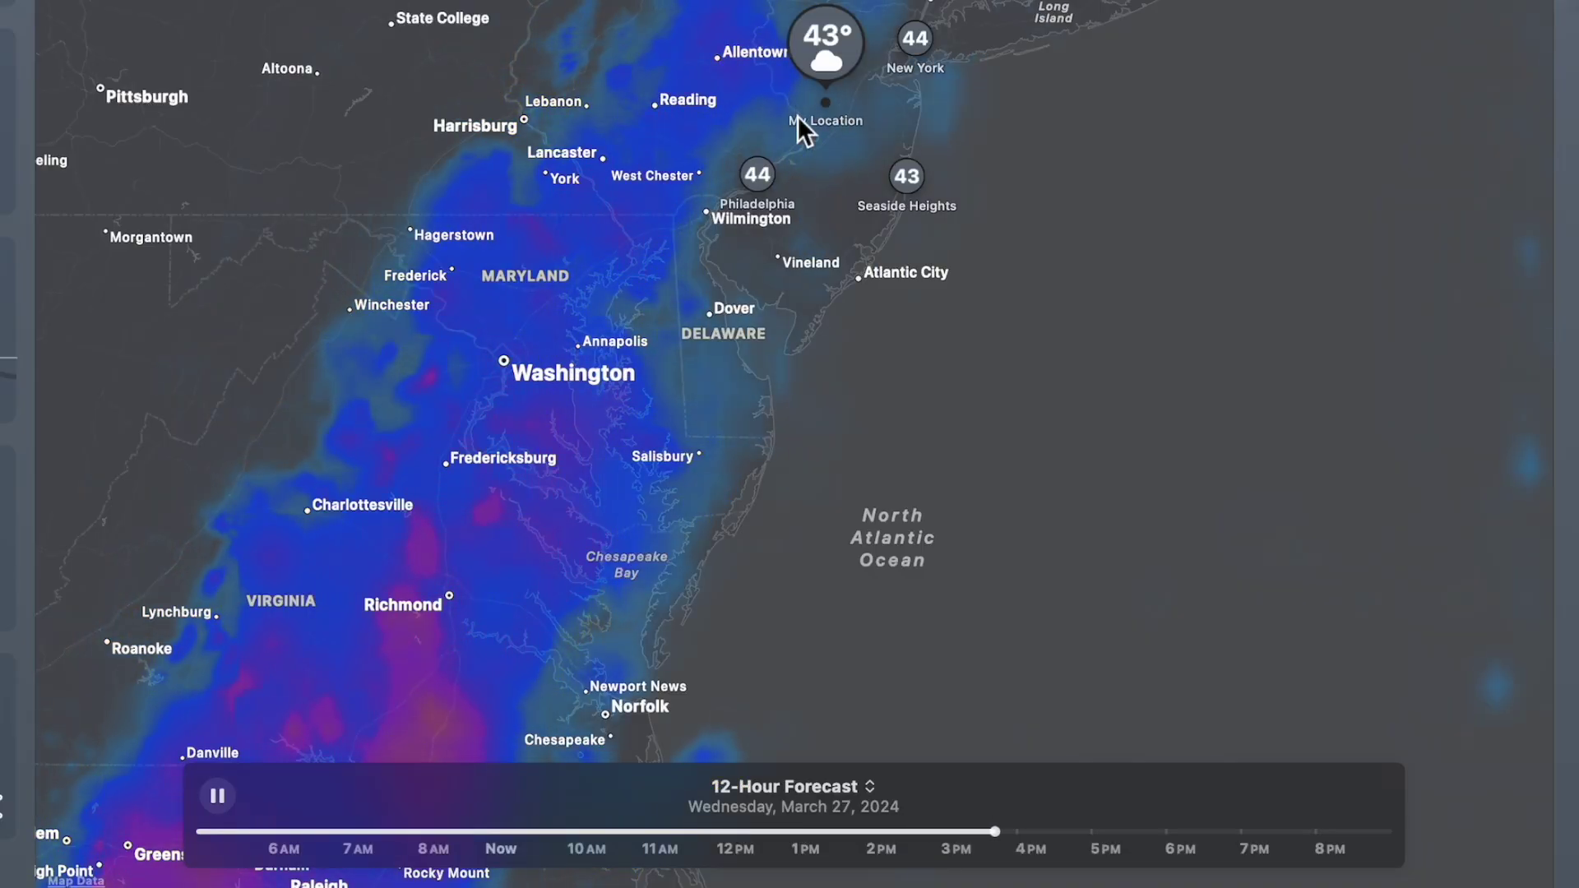
pyautogui.click(844, 784)
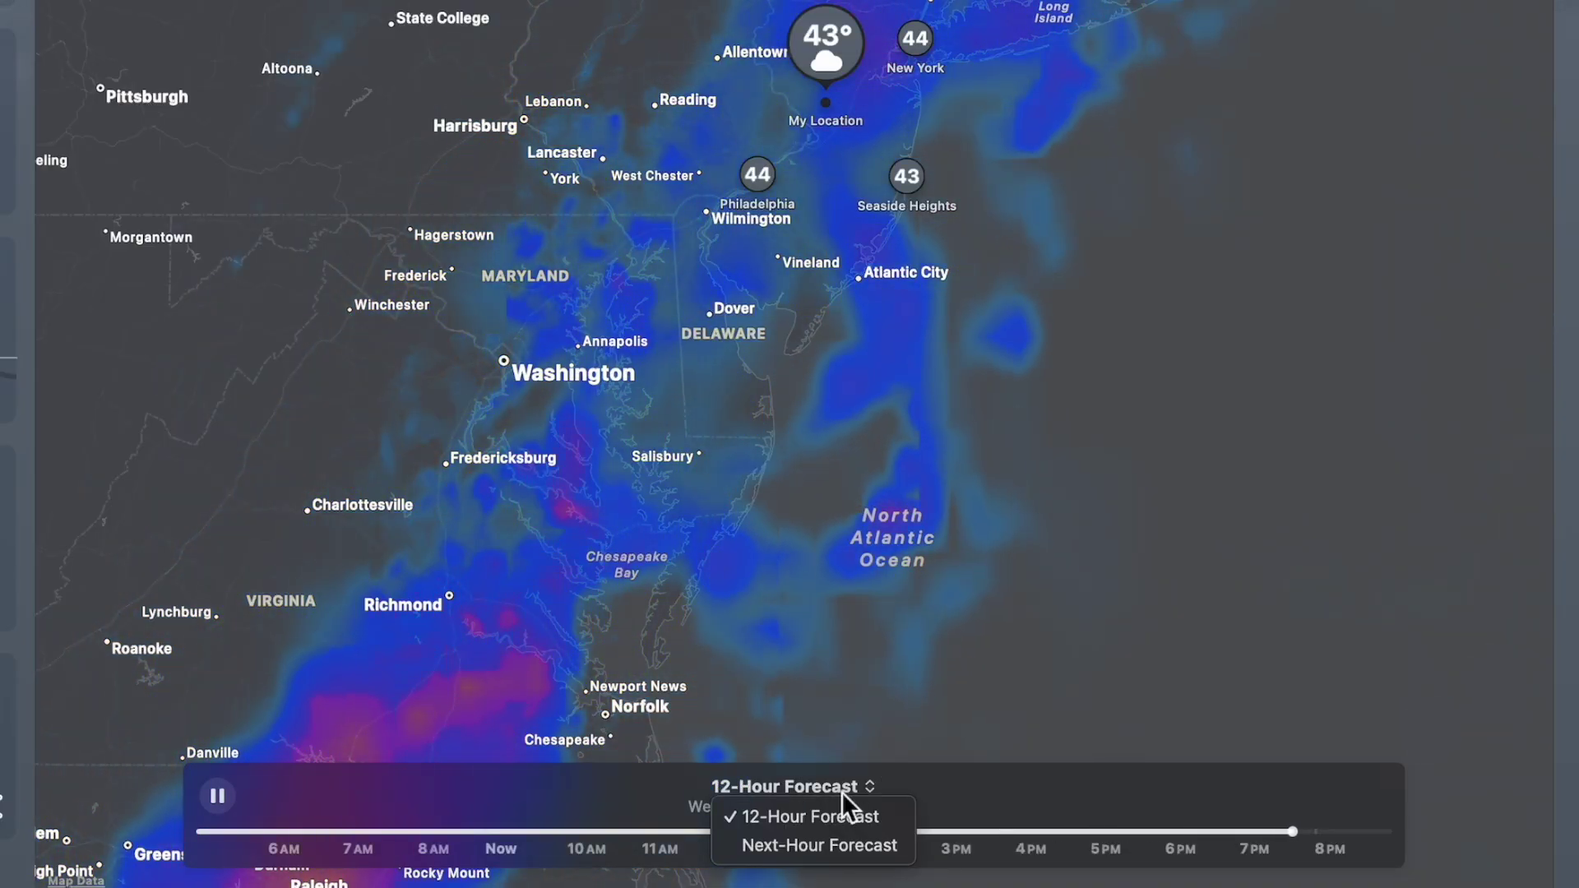
pyautogui.click(837, 846)
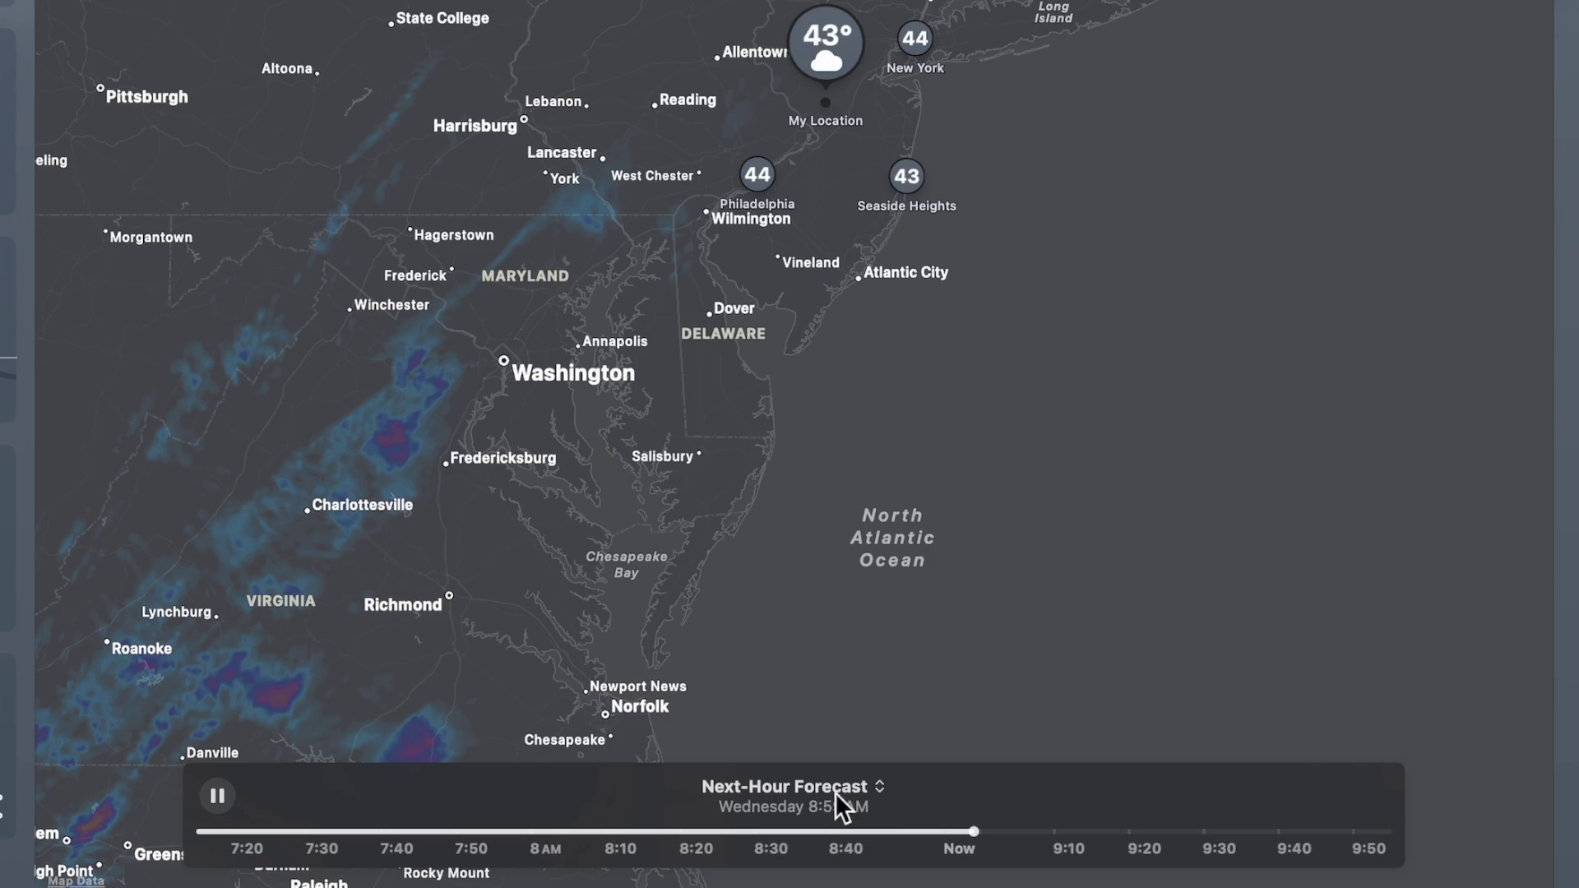
pyautogui.click(834, 785)
pyautogui.click(824, 844)
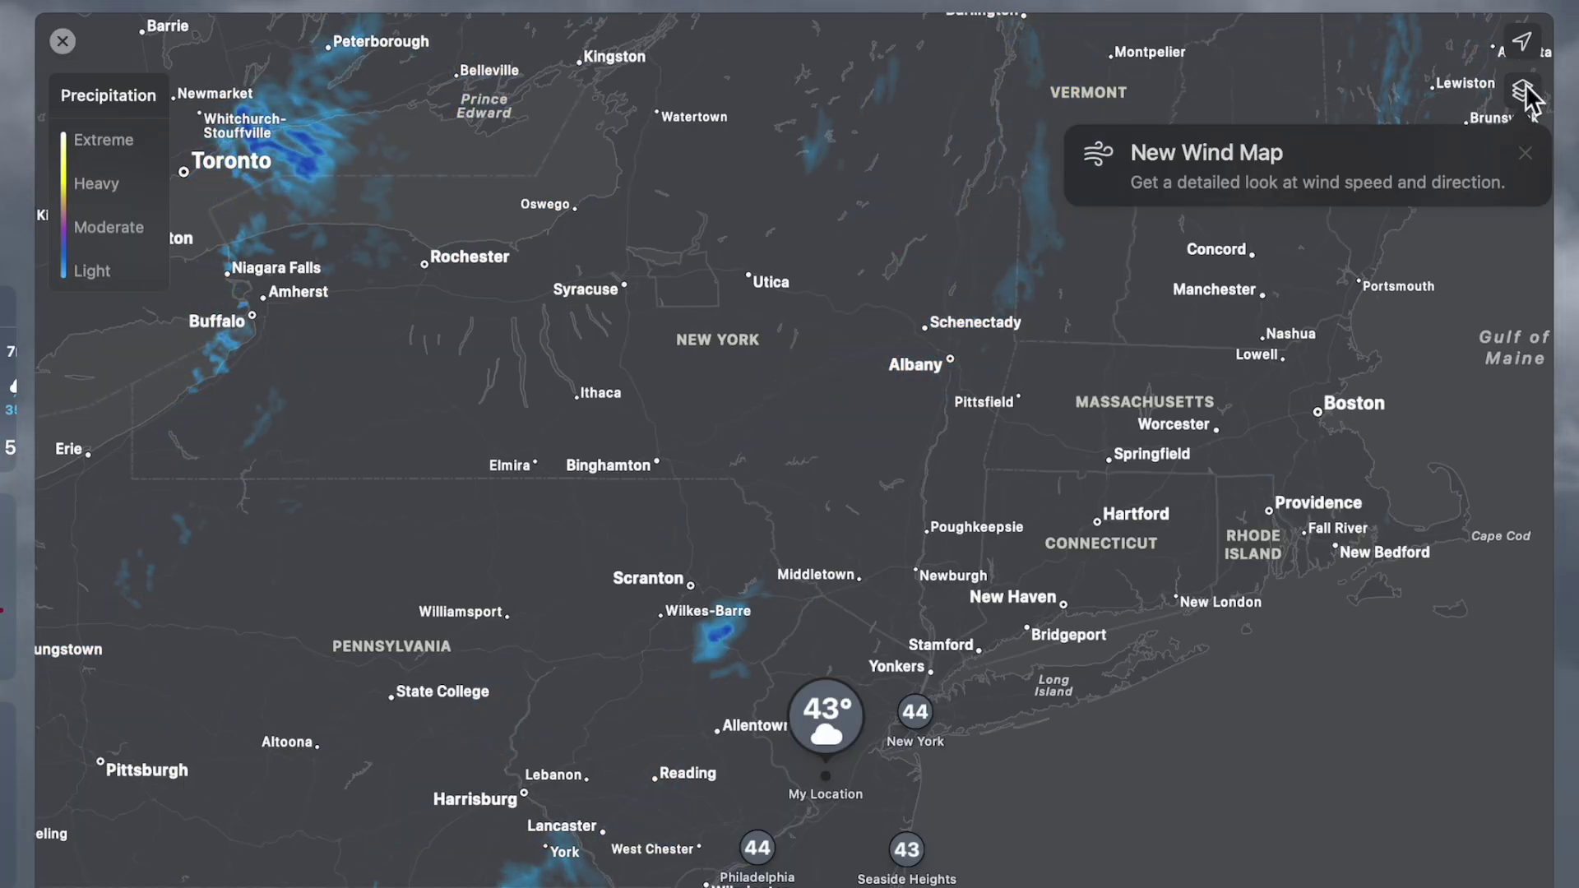
# Switch the map through the Temperature, Air Quality and Wind layers
pyautogui.click(1524, 92)
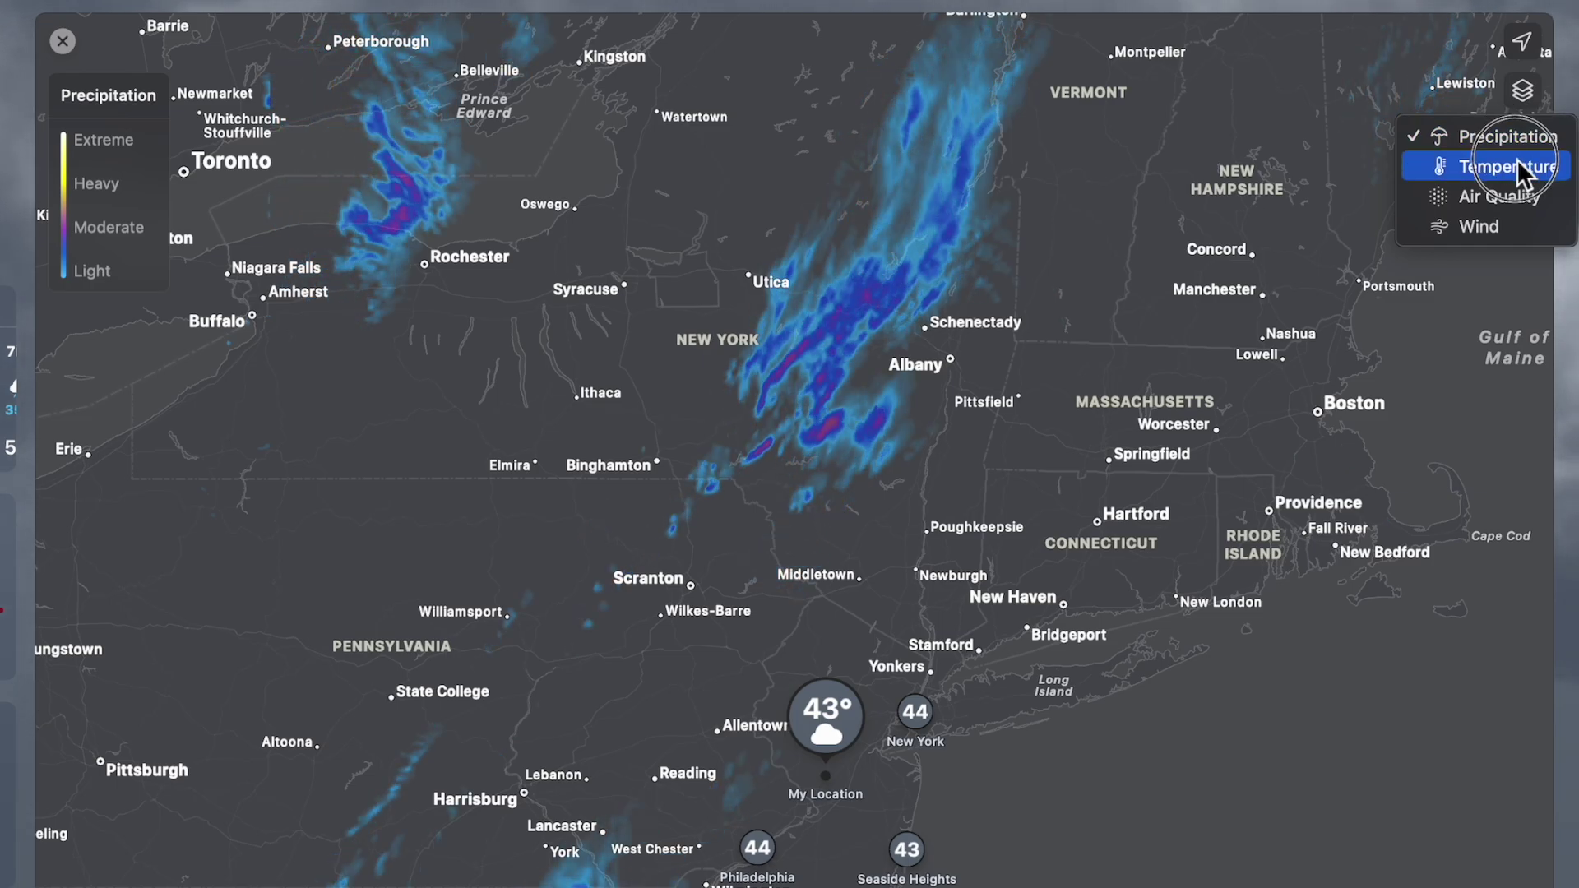
pyautogui.click(1495, 165)
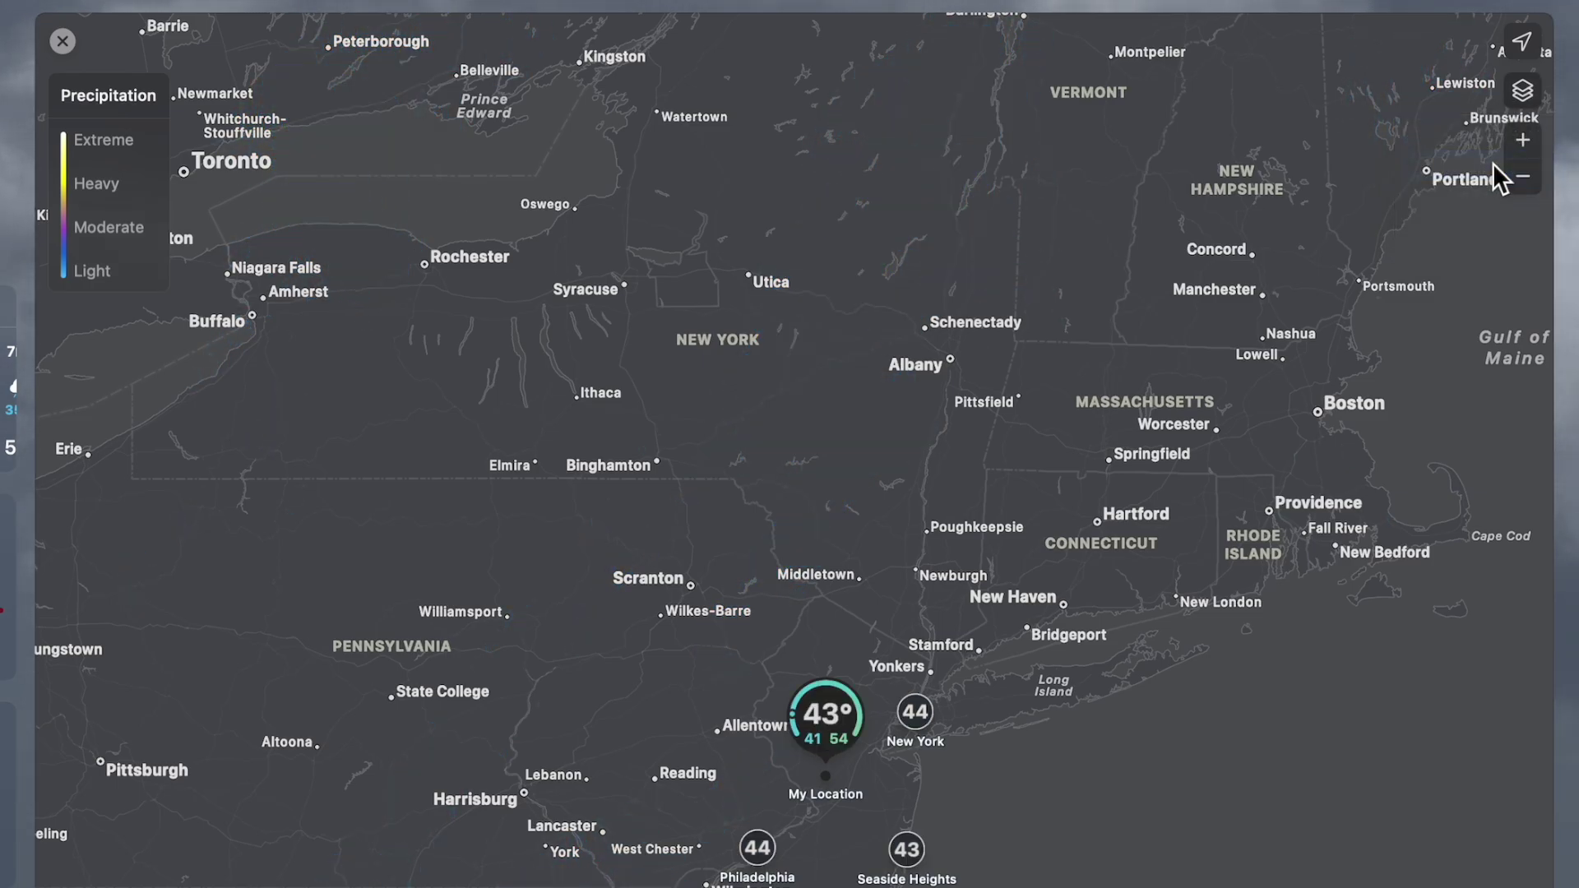
pyautogui.click(1522, 90)
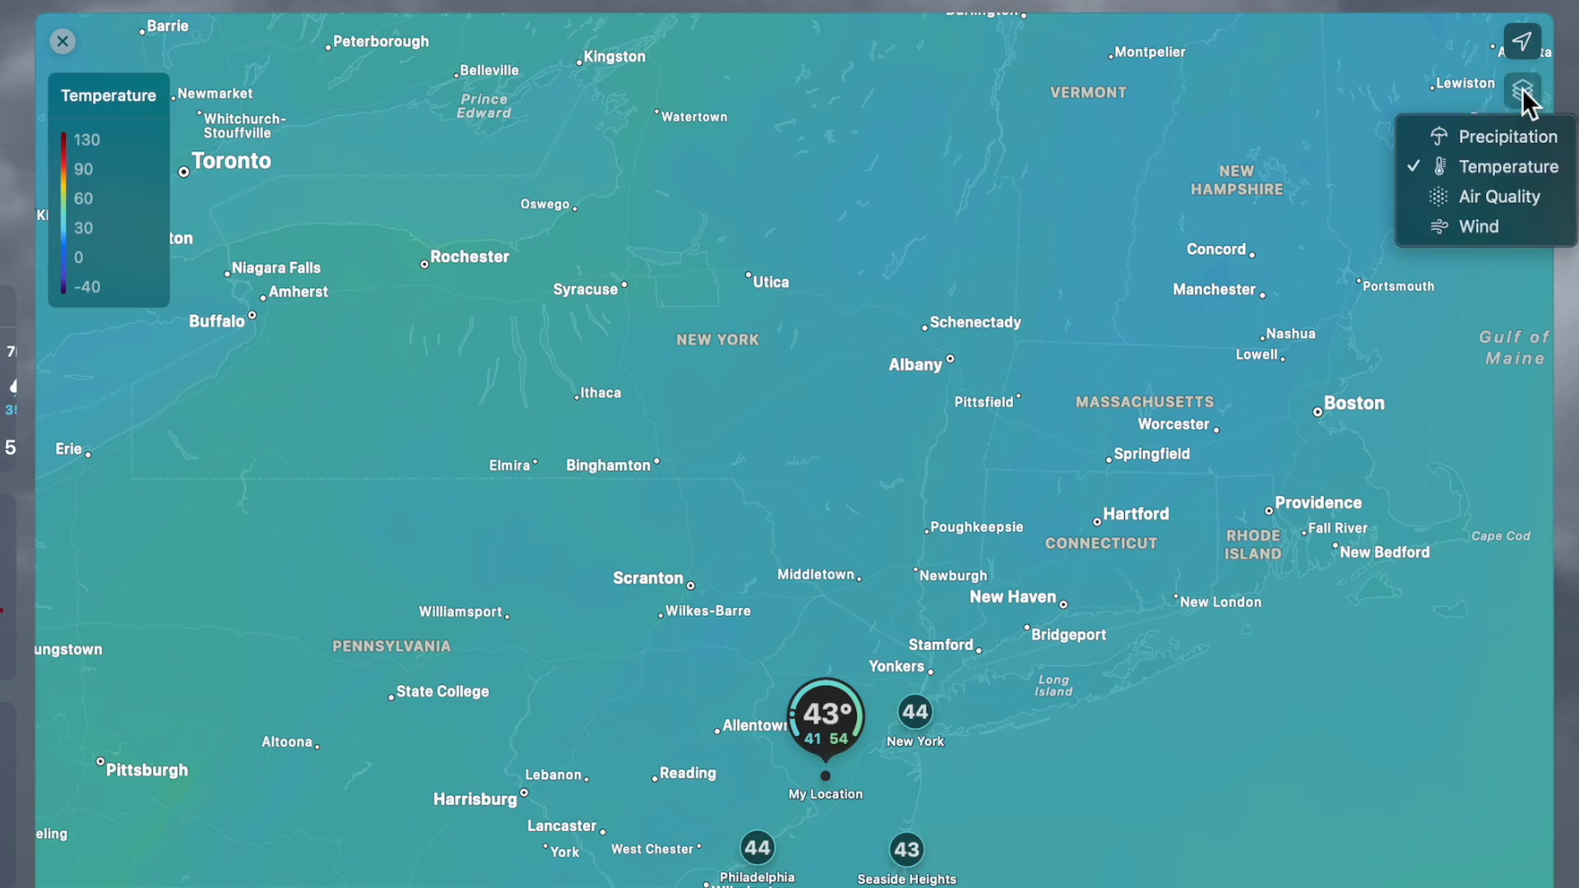
pyautogui.click(1493, 194)
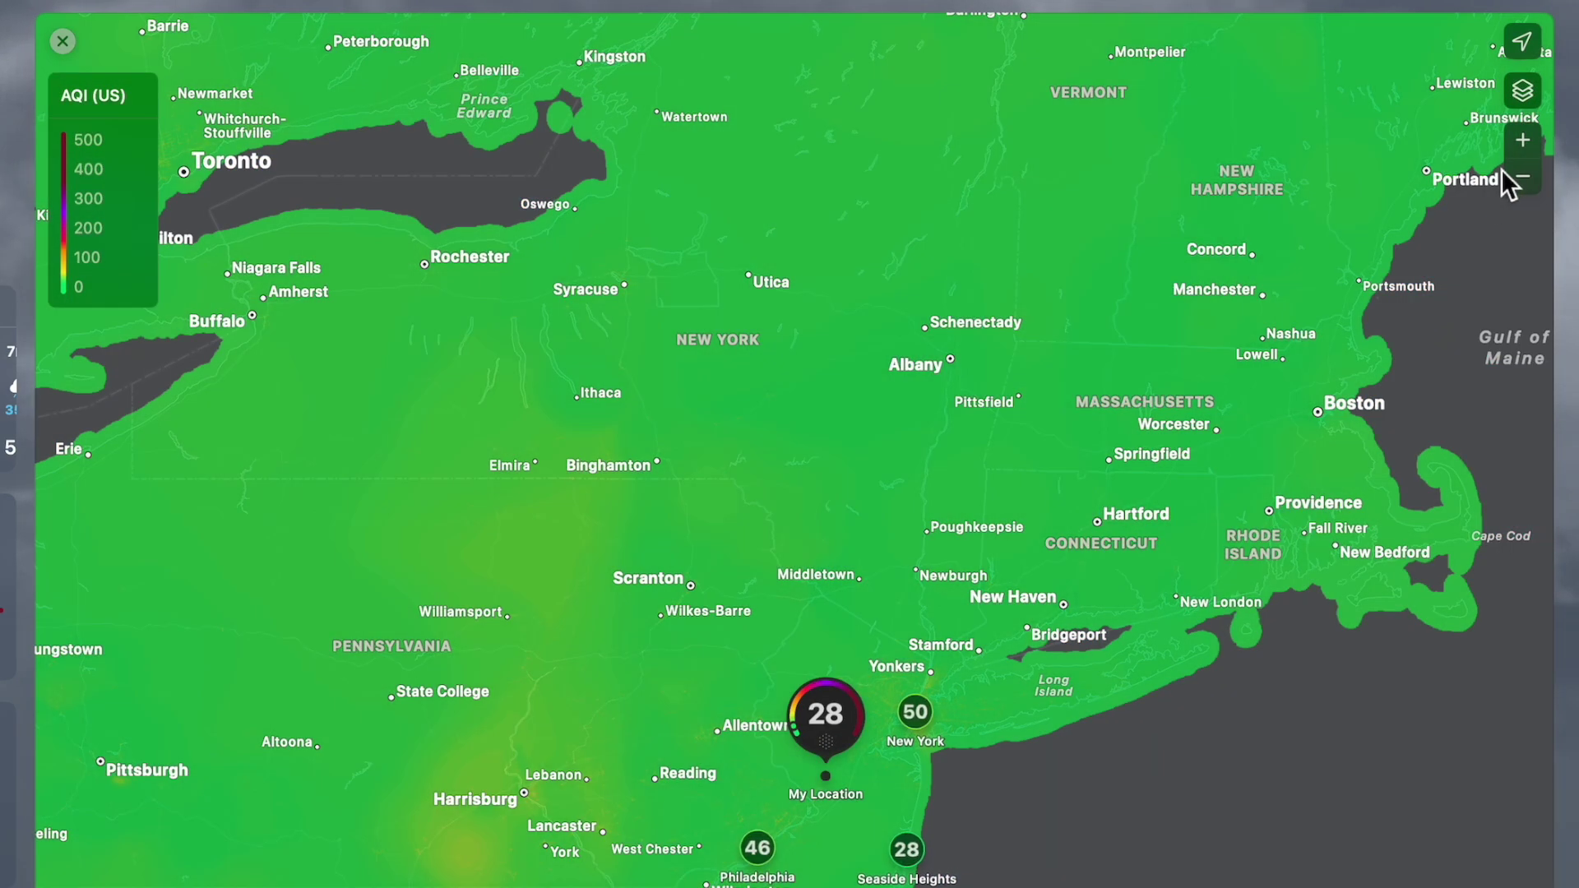
pyautogui.click(1522, 92)
pyautogui.click(1486, 224)
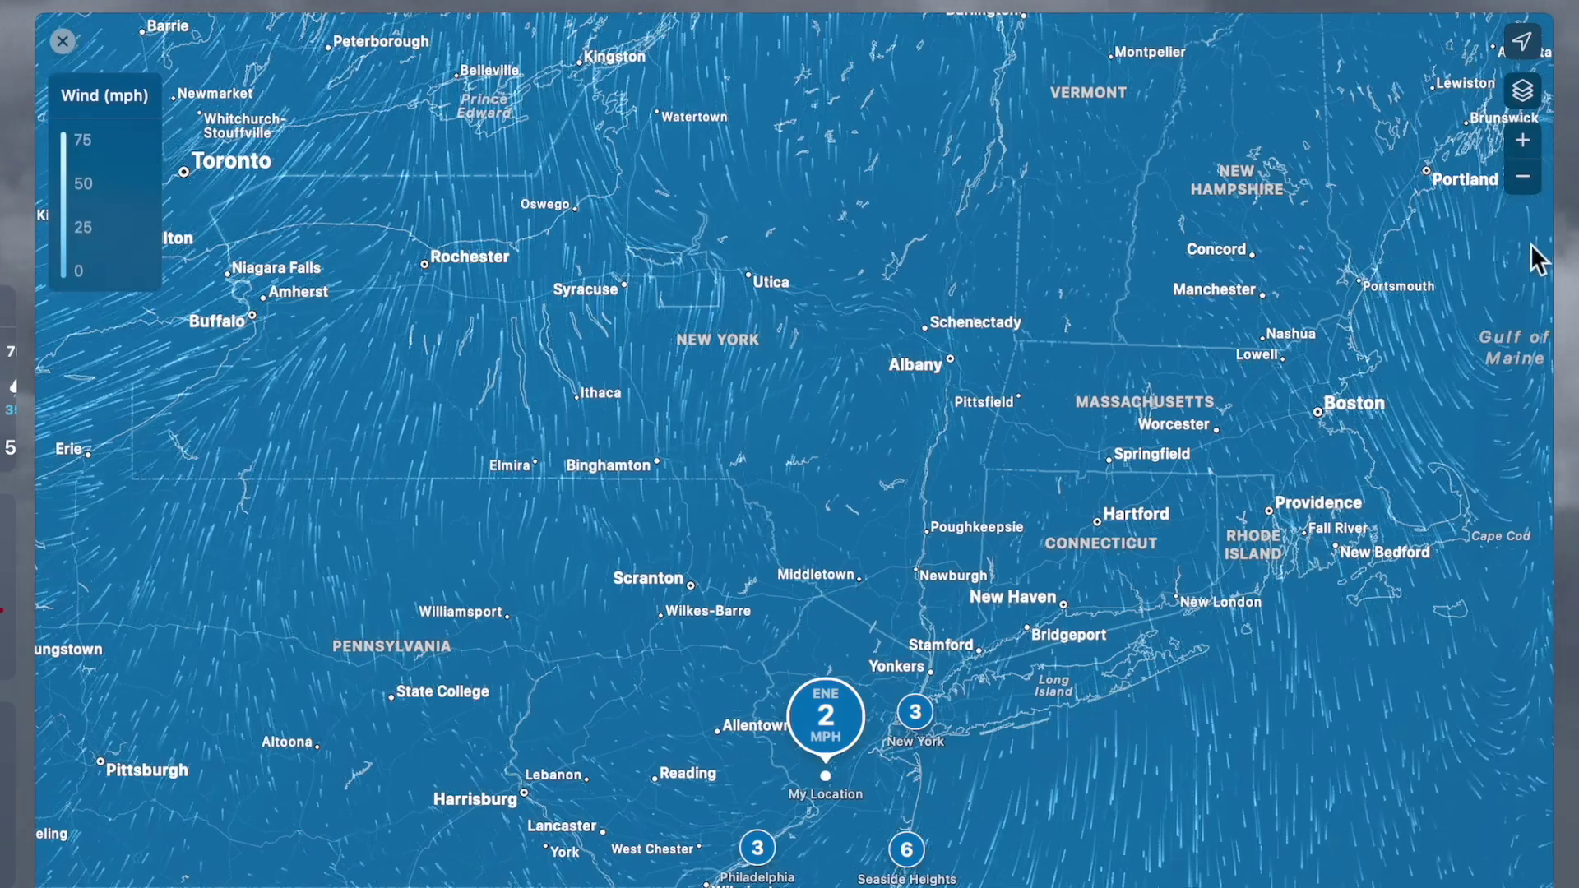
# Zoom the map out twice and return to the Precipitation layer
pyautogui.click(1525, 183)
pyautogui.click(1524, 177)
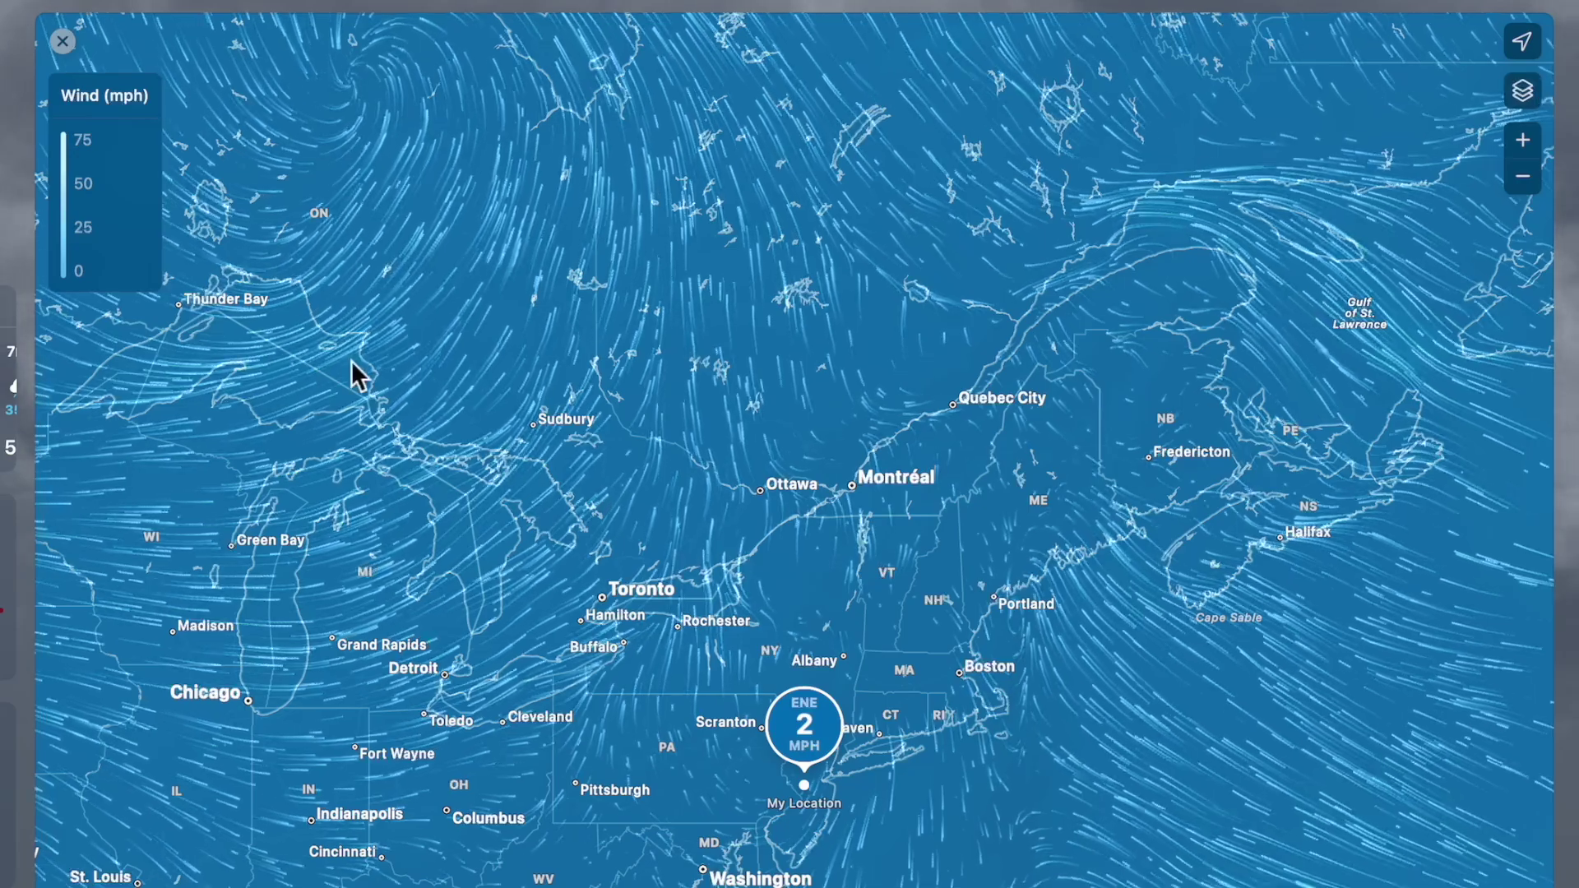
pyautogui.click(1523, 91)
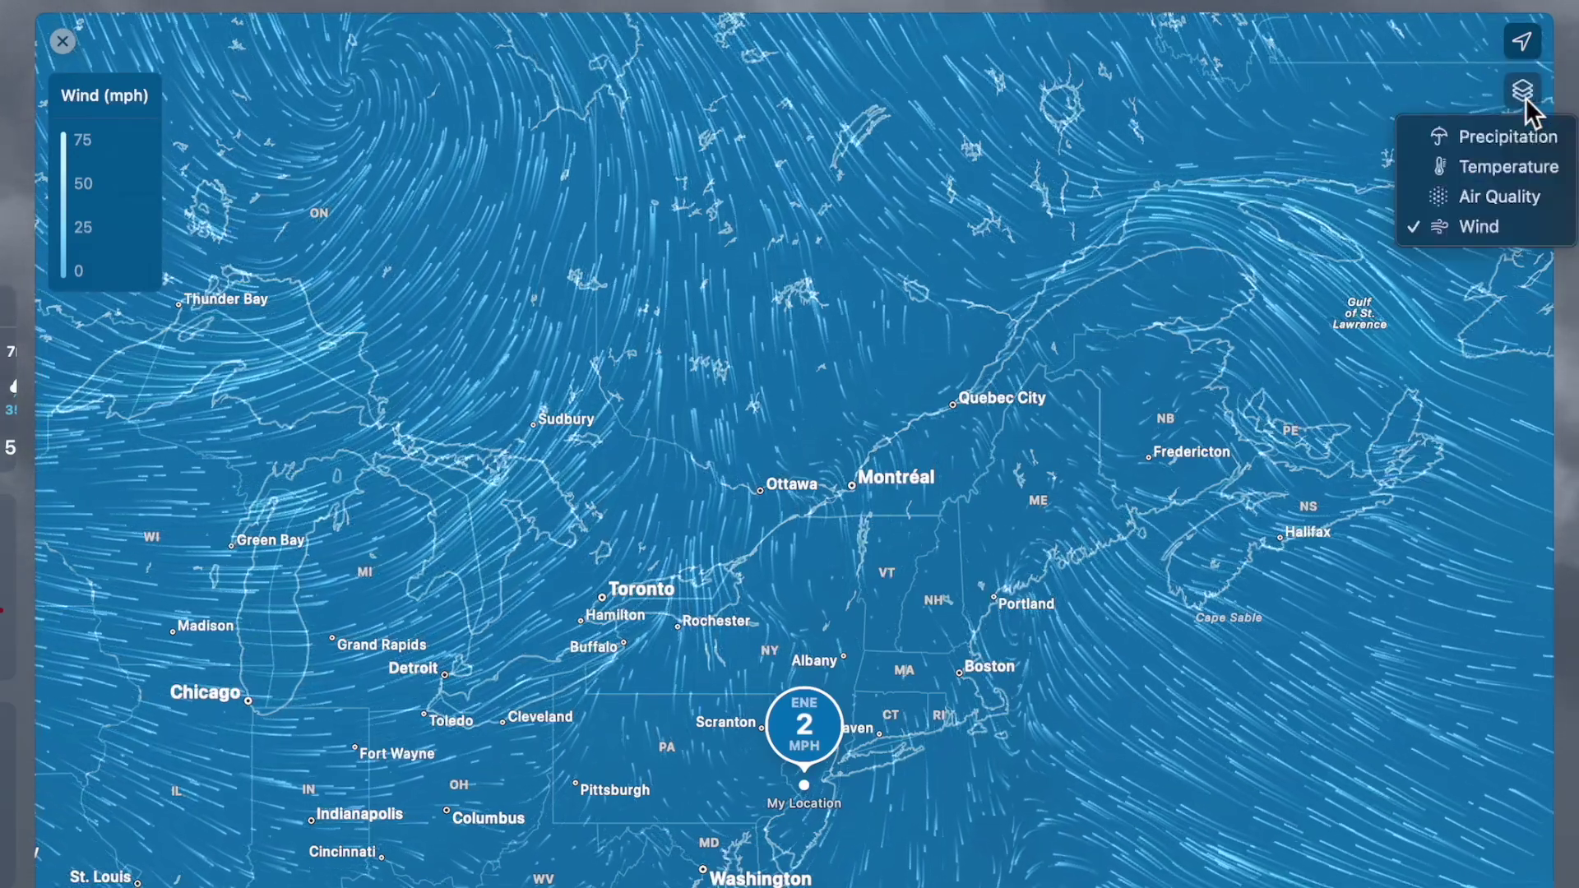
pyautogui.click(1505, 138)
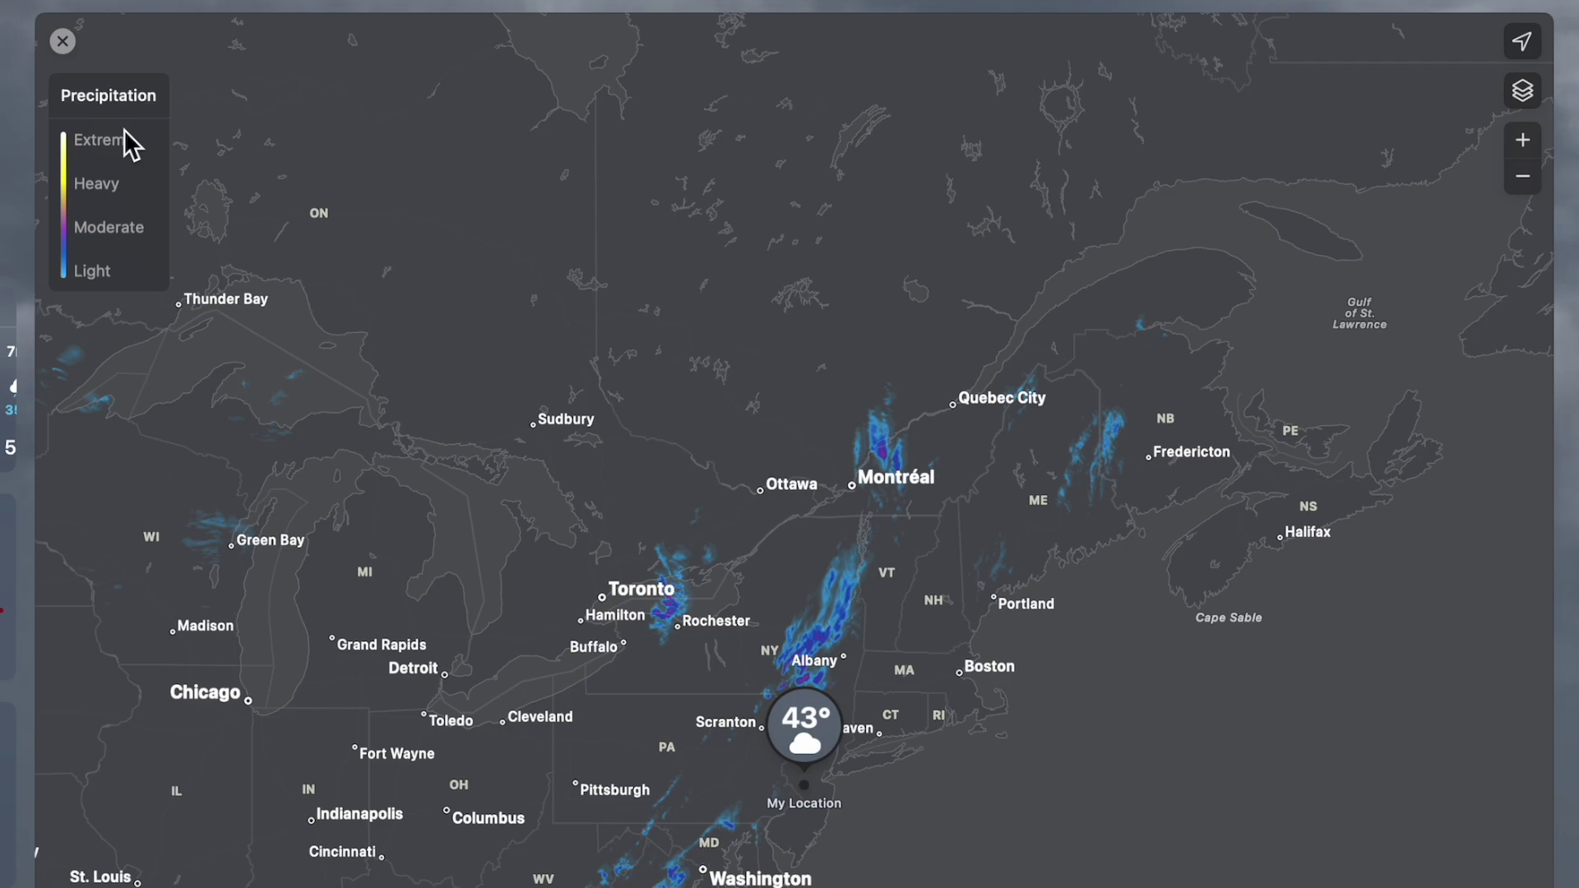
# Close the full-screen map and view the Thursday, Friday and Saturday Conditions popovers
pyautogui.press('Escape')
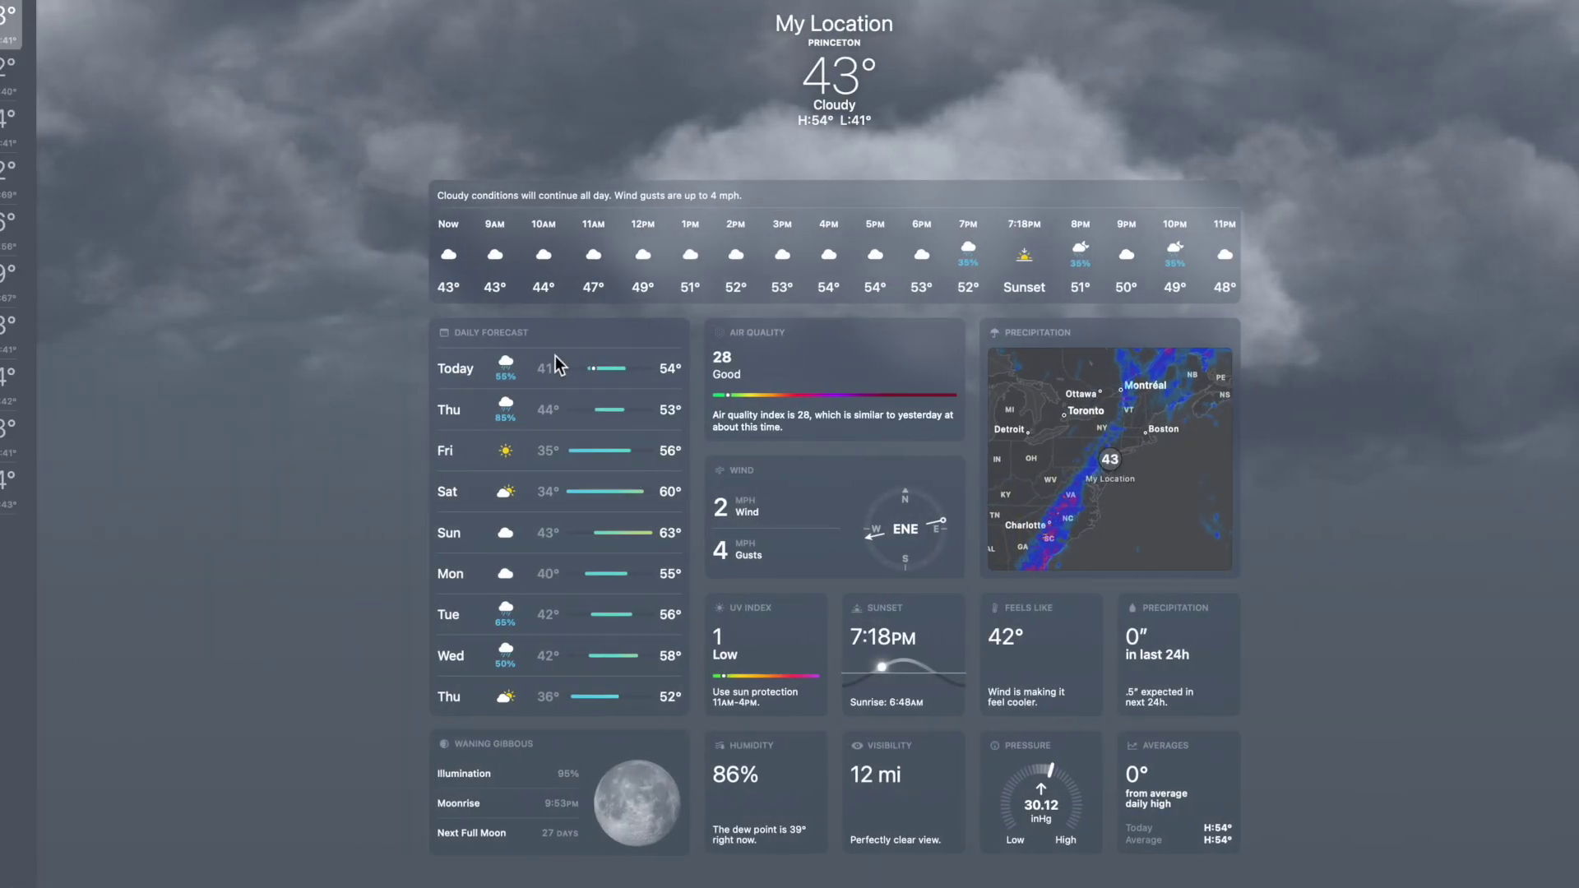
pyautogui.click(571, 420)
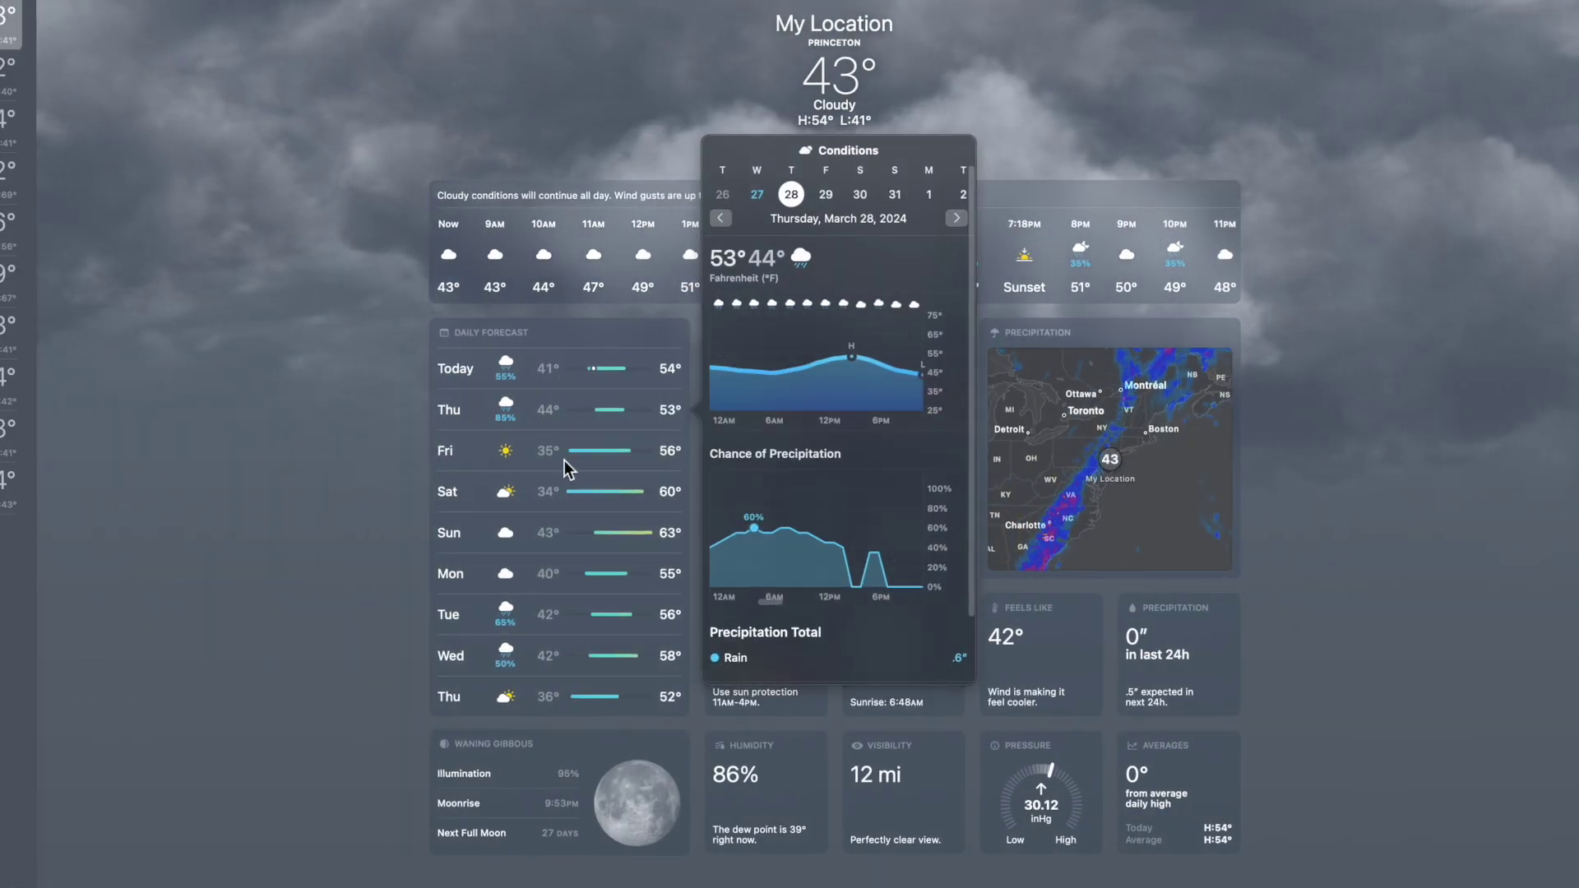
pyautogui.click(563, 459)
pyautogui.click(554, 463)
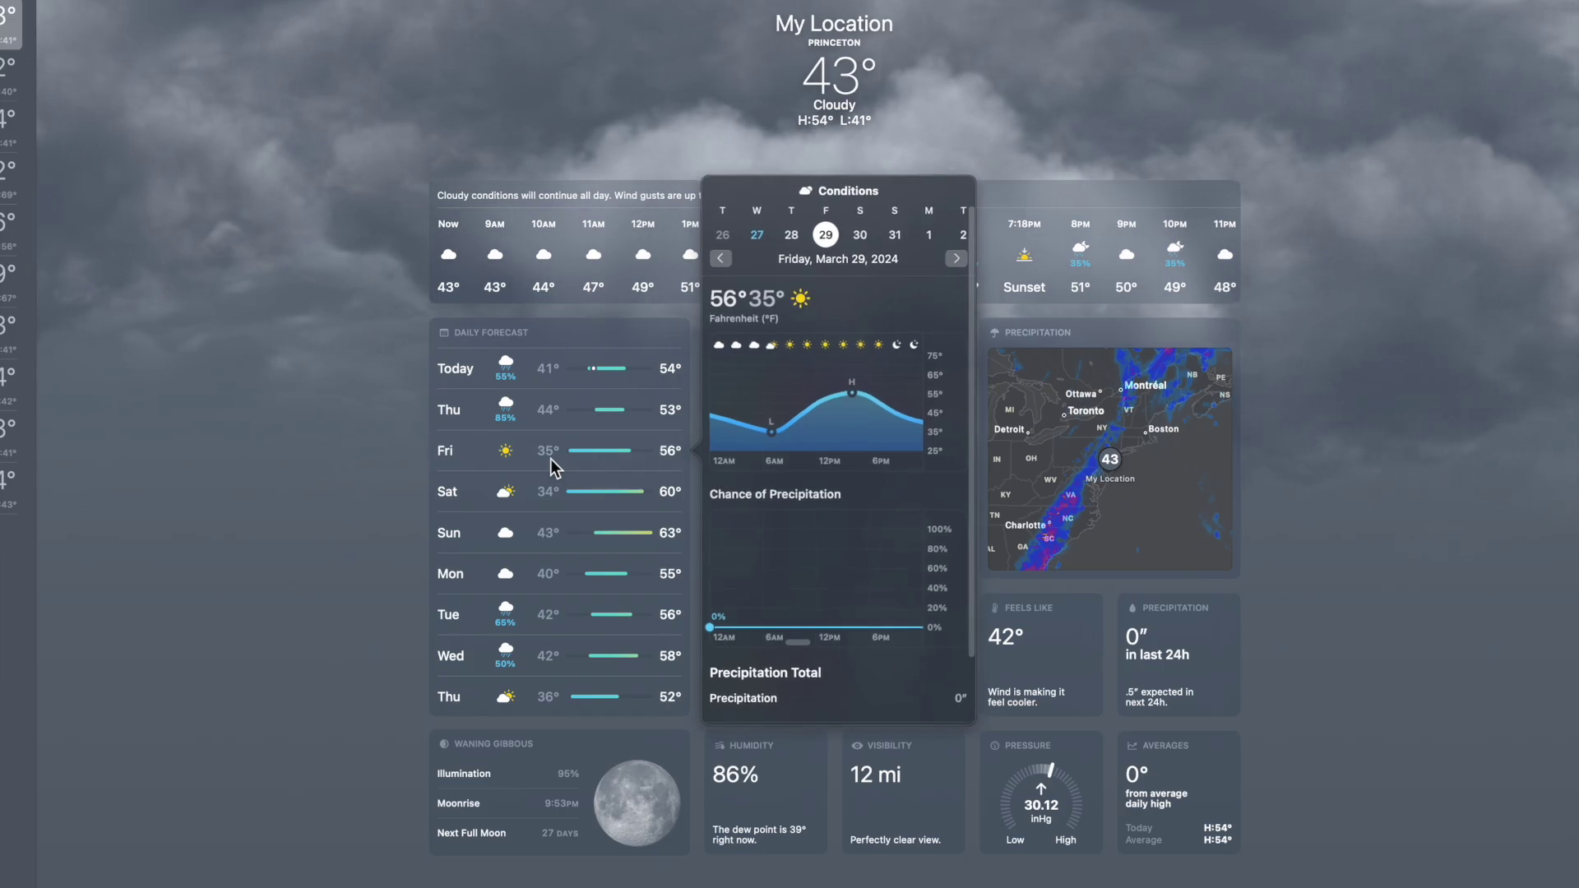
pyautogui.click(527, 497)
pyautogui.click(526, 498)
pyautogui.click(234, 495)
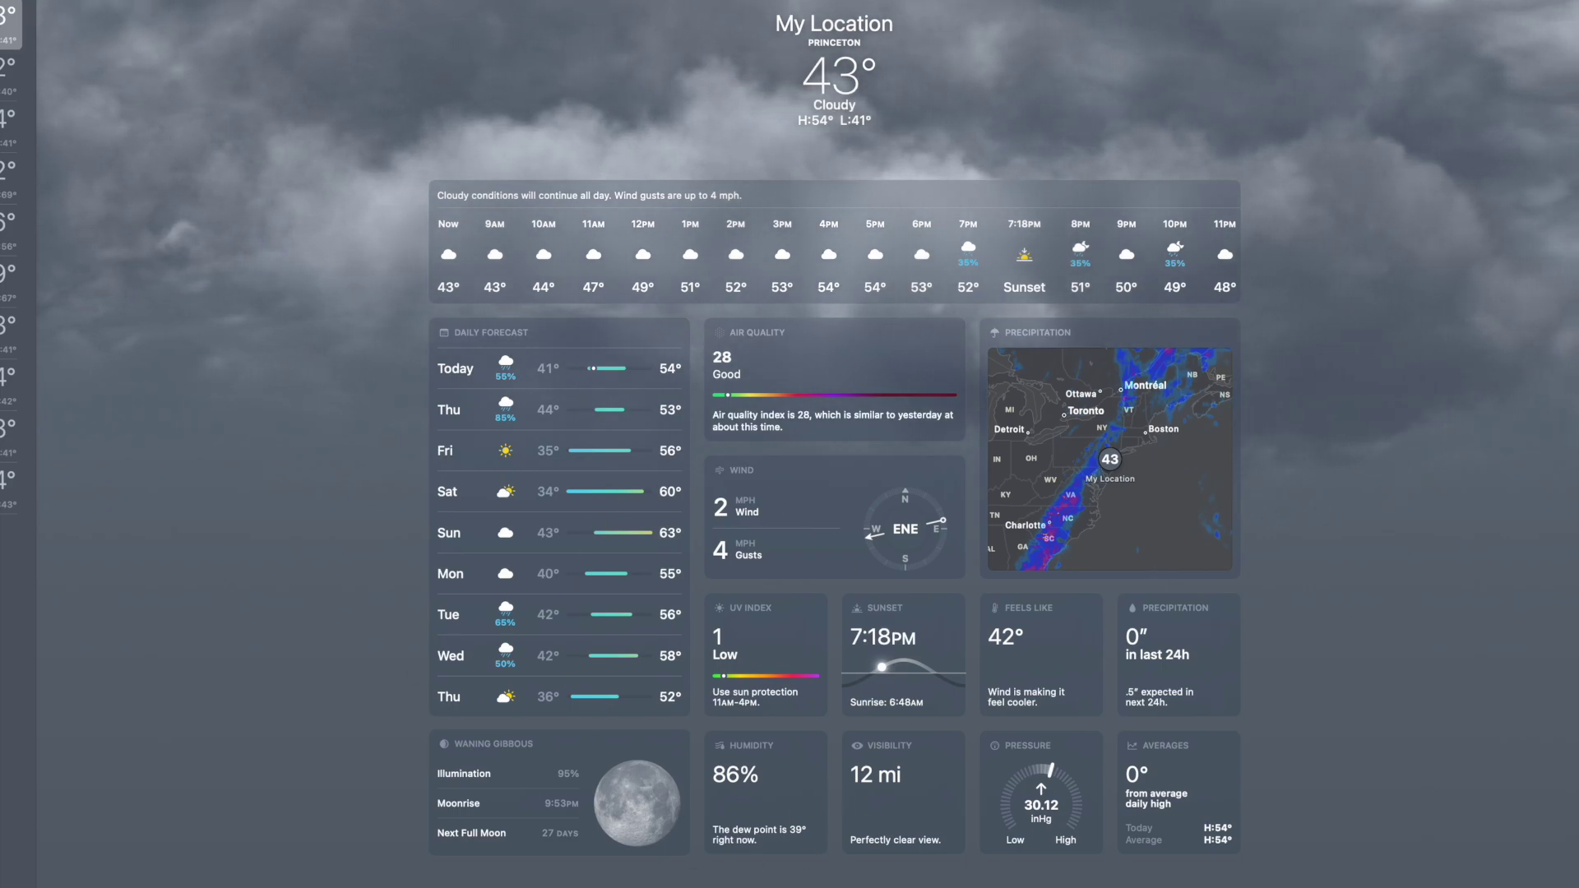
# Open Weather Settings and move its window up and to the right
pyautogui.click(71, 17)
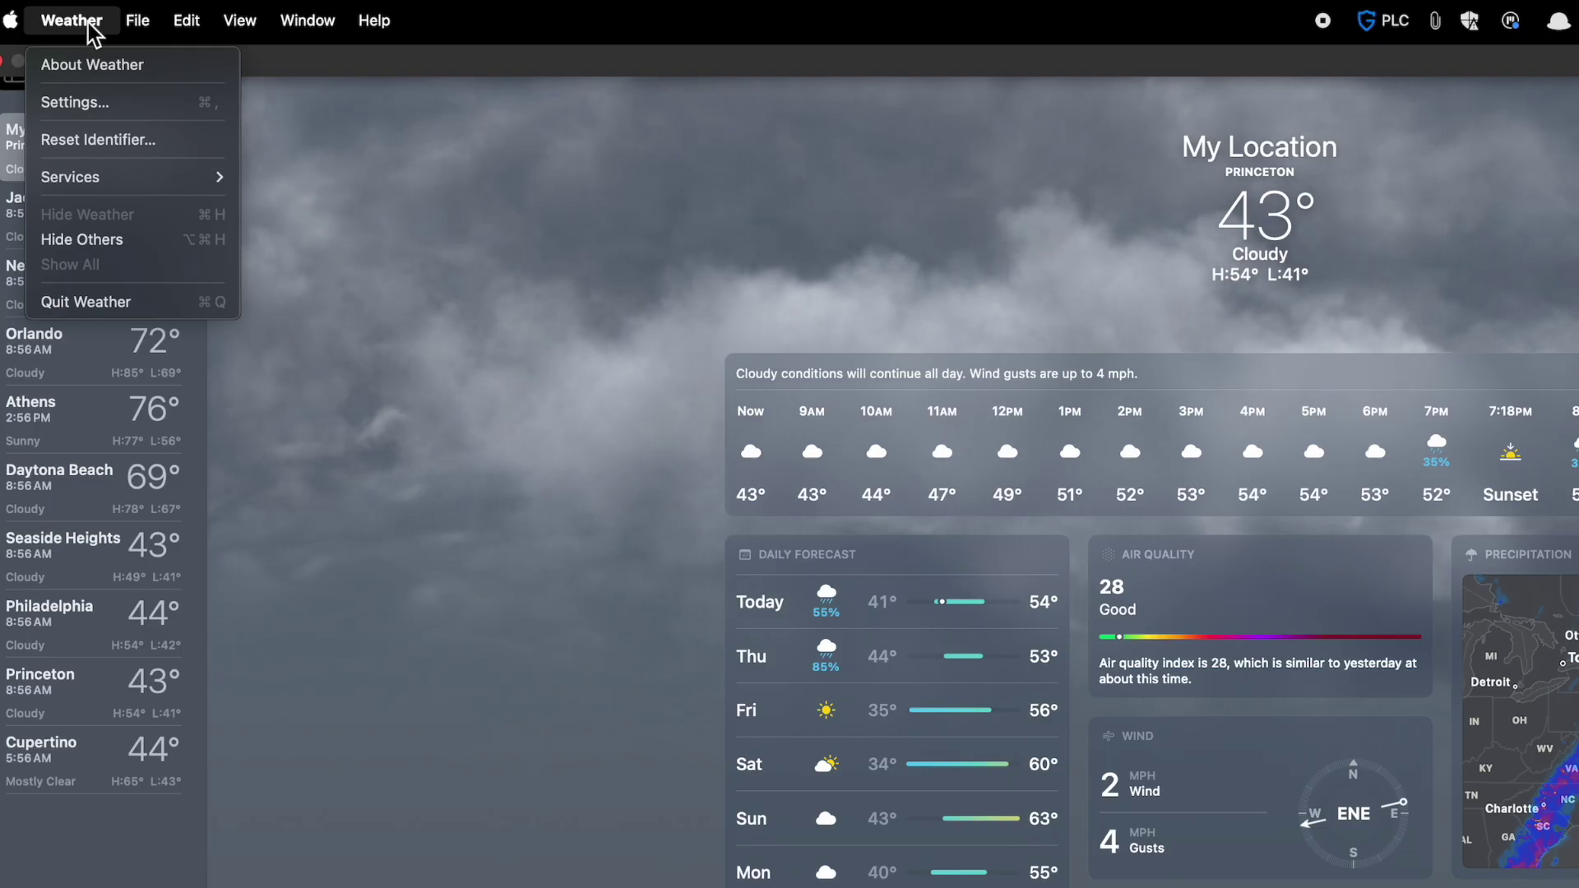
pyautogui.click(103, 104)
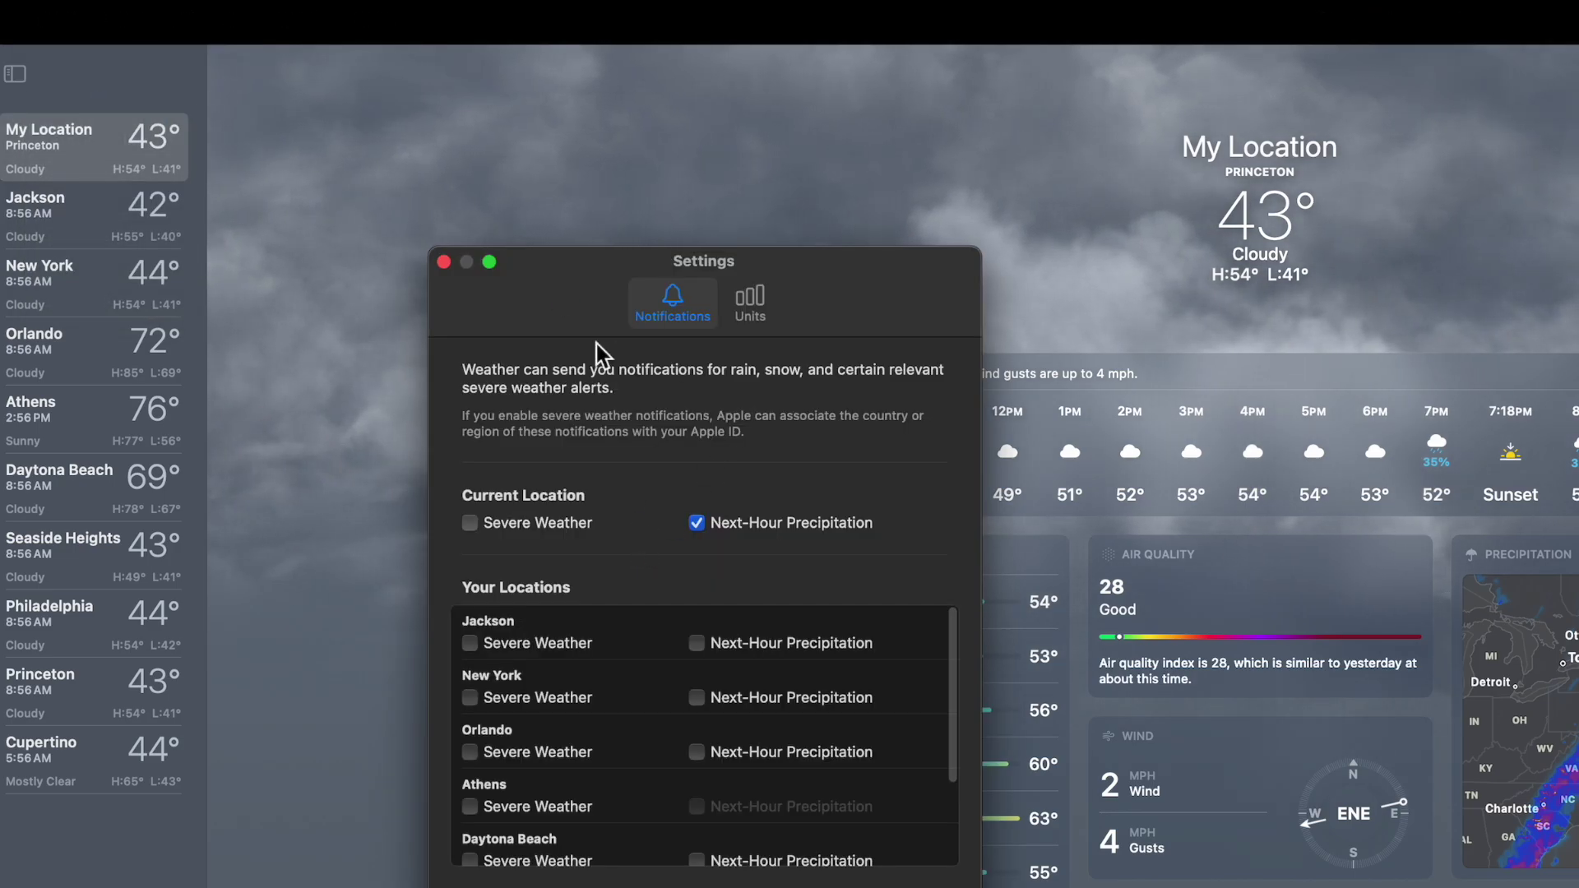
pyautogui.moveTo(569, 284); pyautogui.dragTo(839, 215)
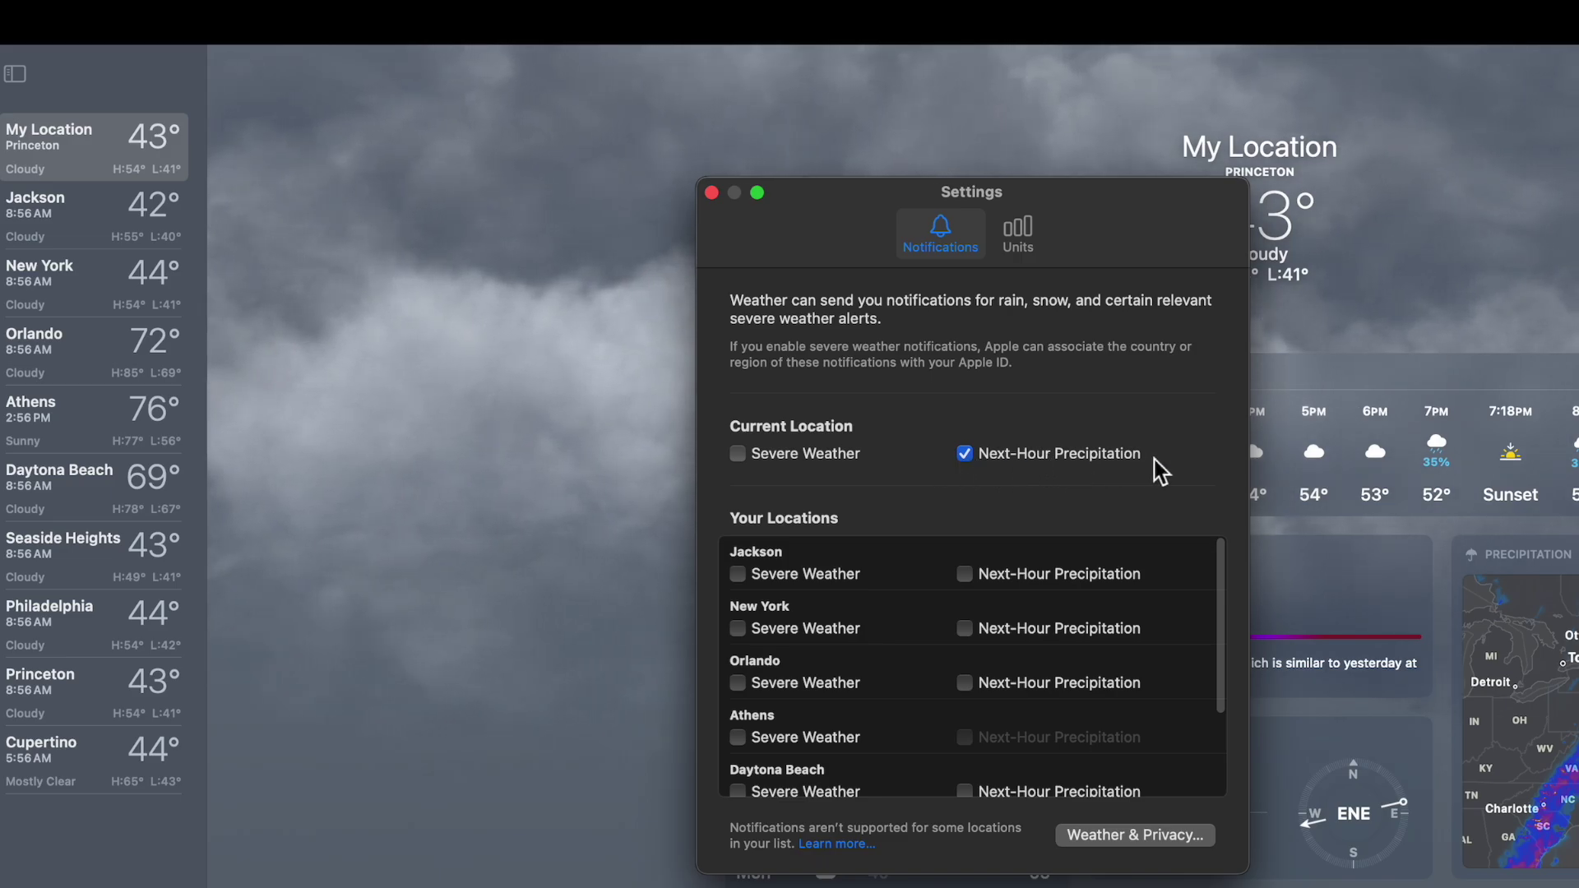
# Enable Severe Weather alerts for Current Location, scan Your Locations, then show the Units pane
pyautogui.click(743, 458)
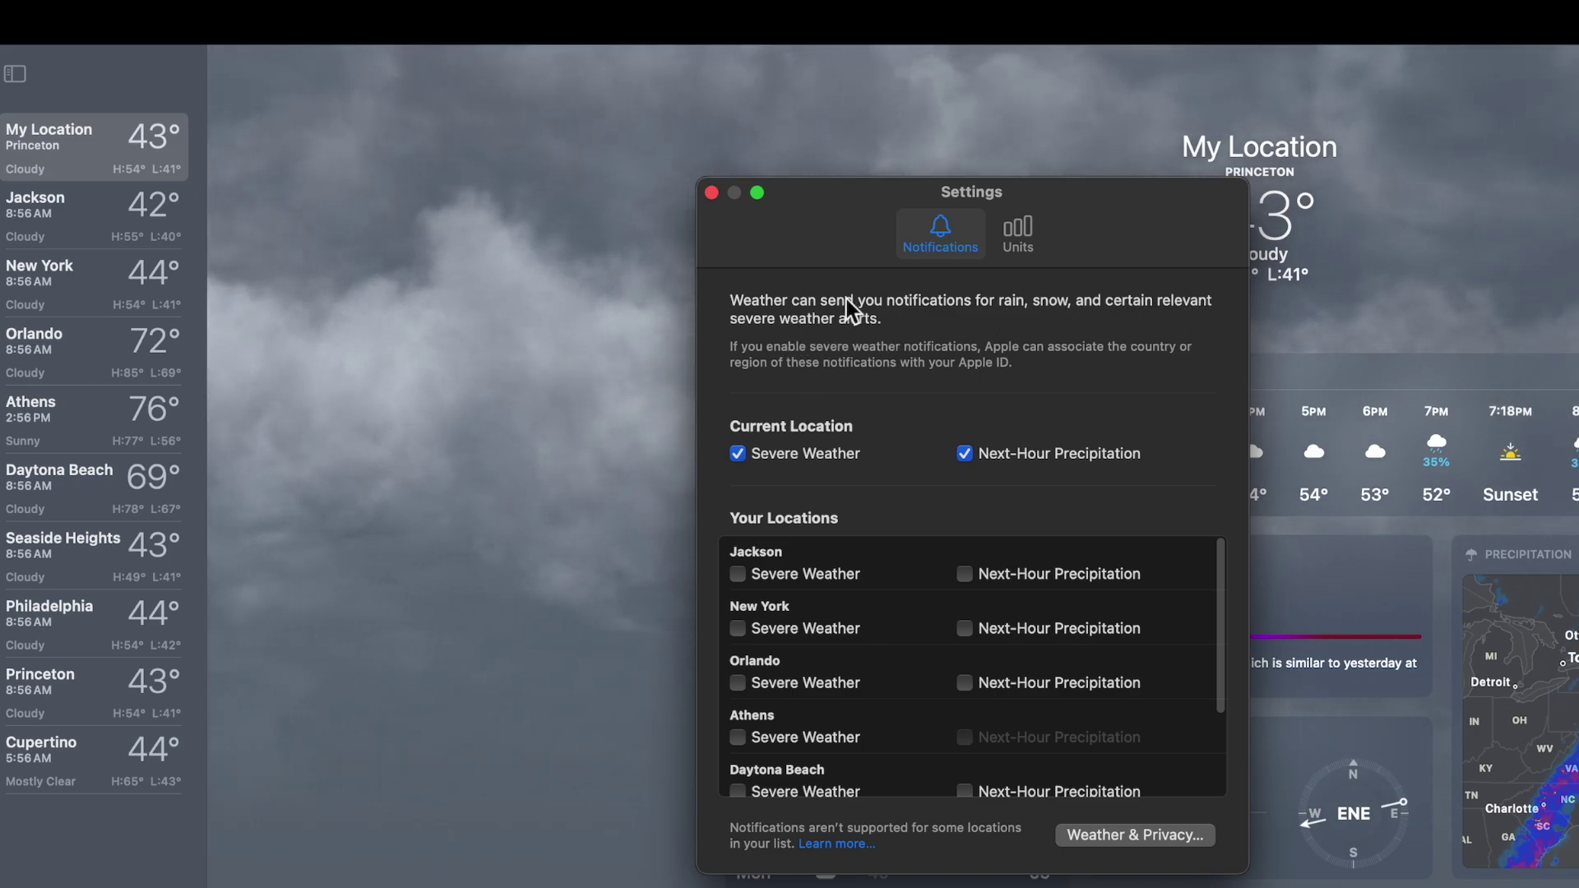
pyautogui.scroll(-3, 801, 570)
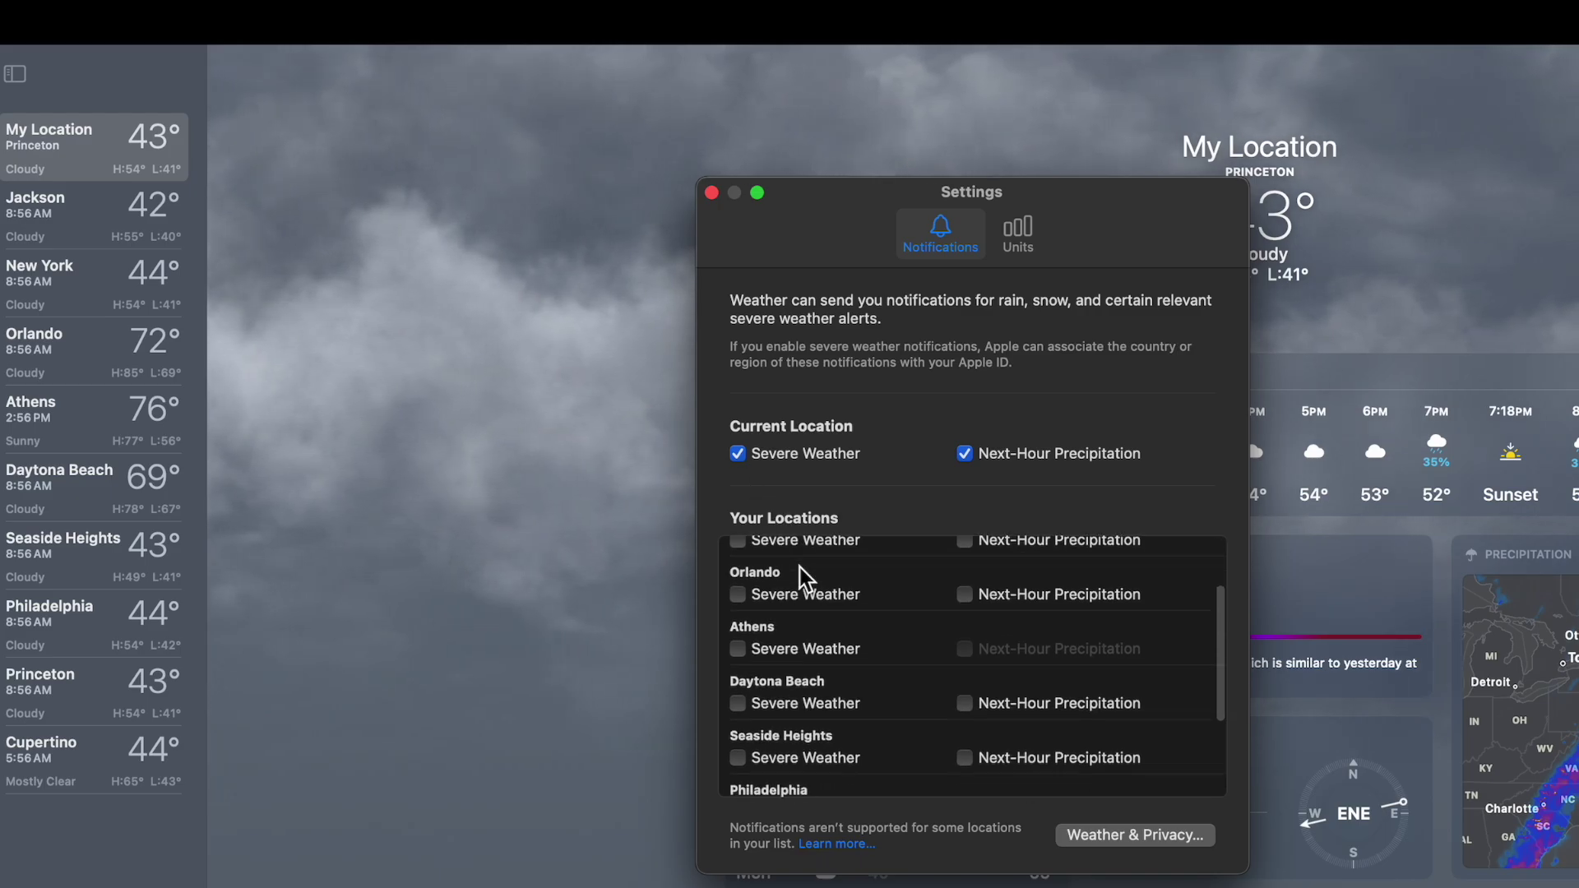
pyautogui.scroll(2, 800, 567)
pyautogui.scroll(-5, 844, 781)
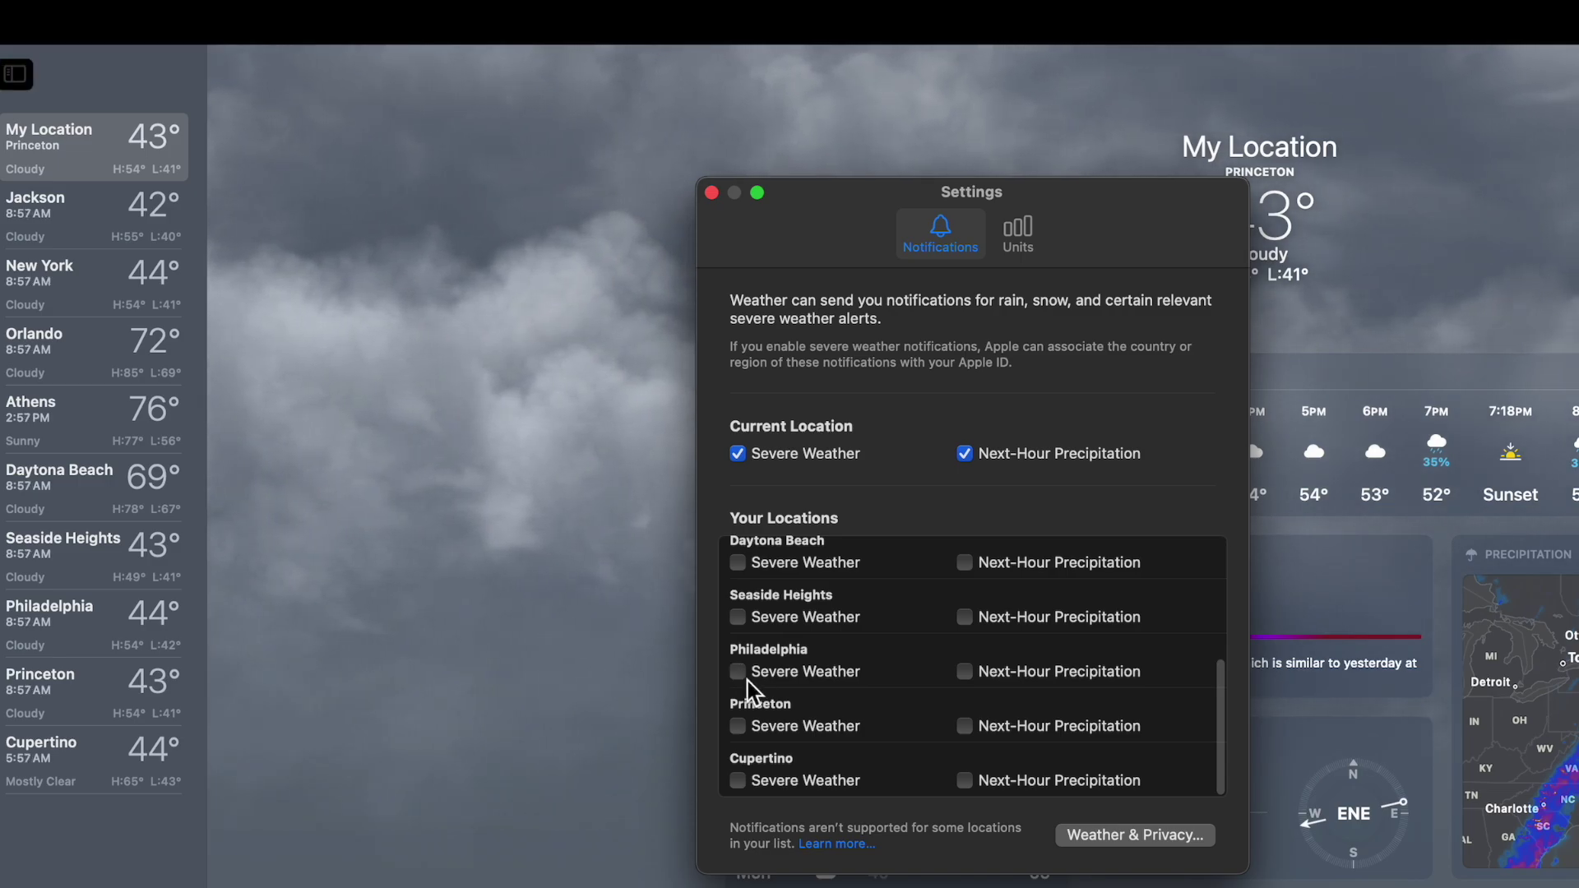
pyautogui.scroll(3, 748, 681)
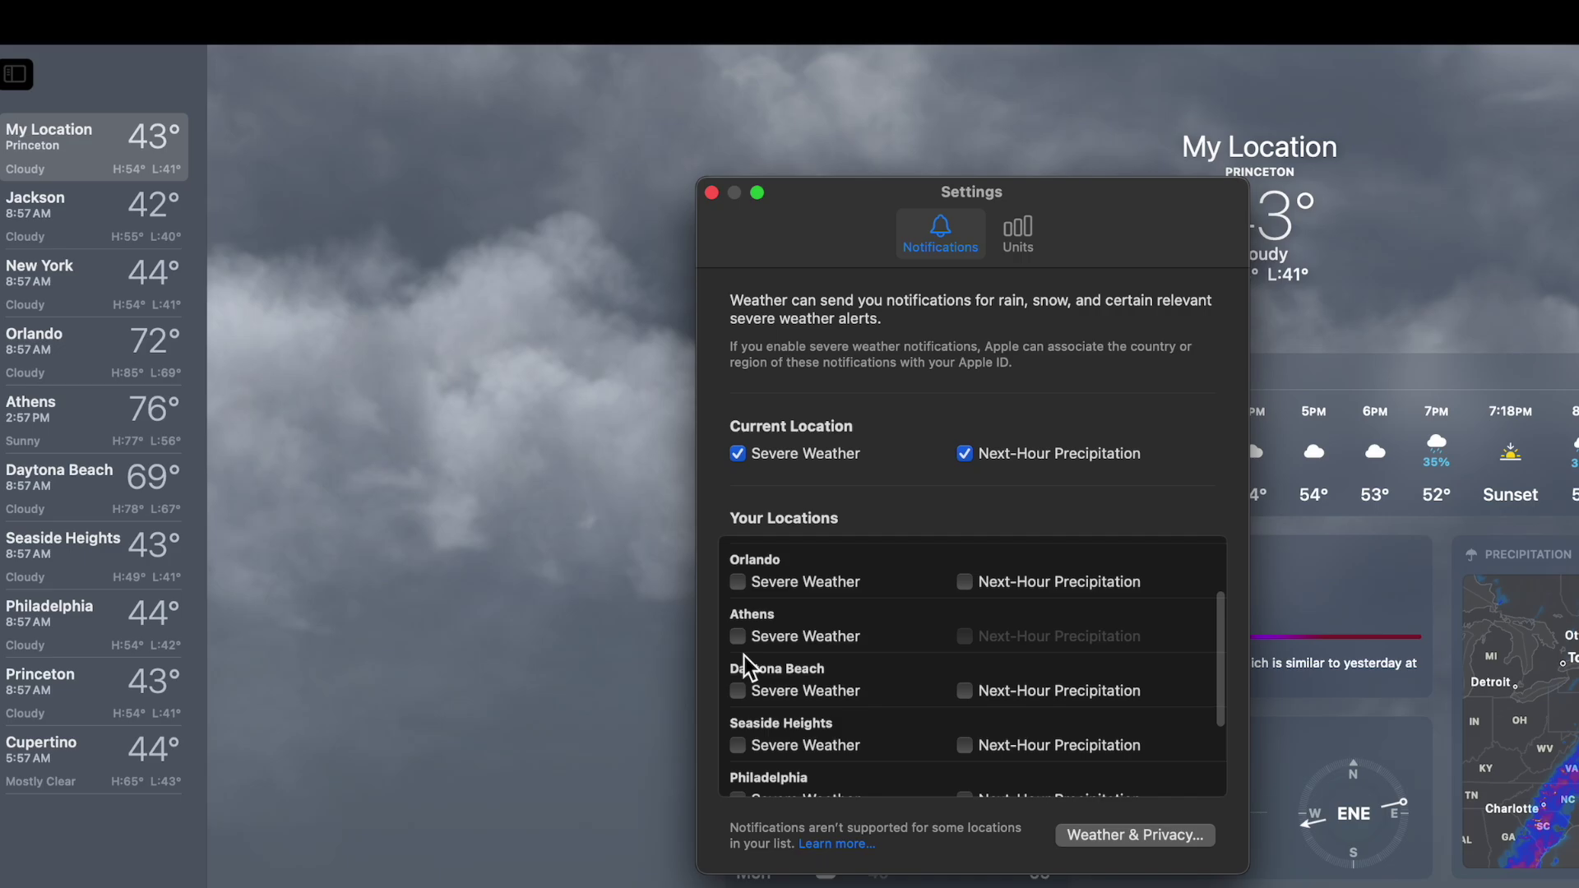
pyautogui.scroll(2, 743, 657)
pyautogui.click(1017, 233)
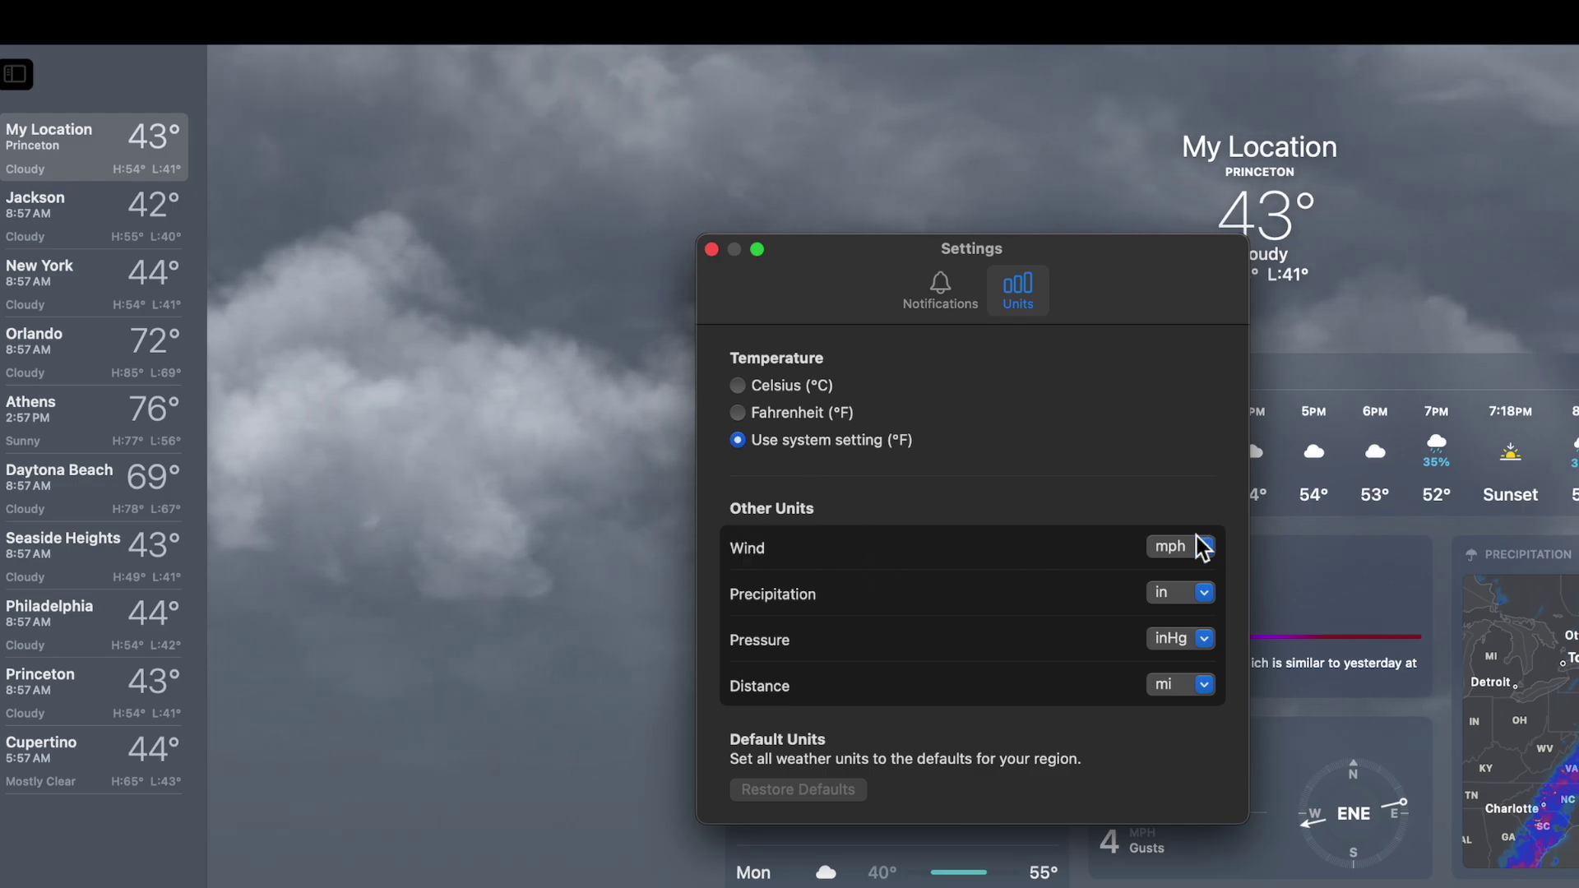
# Leave the precipitation unit as inches, return to Notifications and close Settings
pyautogui.click(1201, 592)
pyautogui.click(1079, 514)
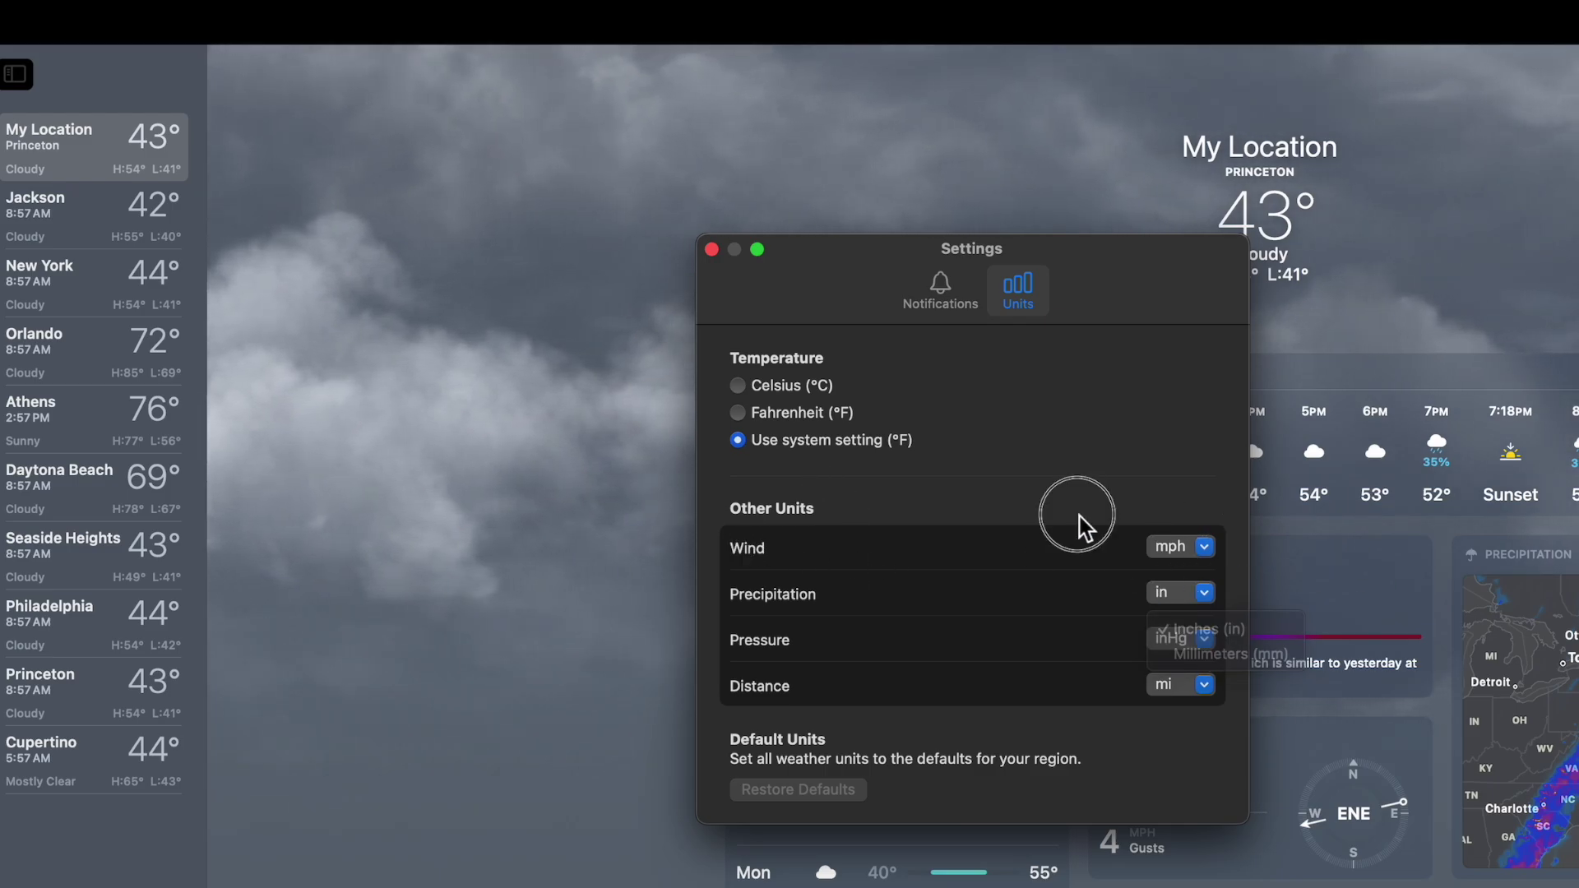
pyautogui.click(943, 284)
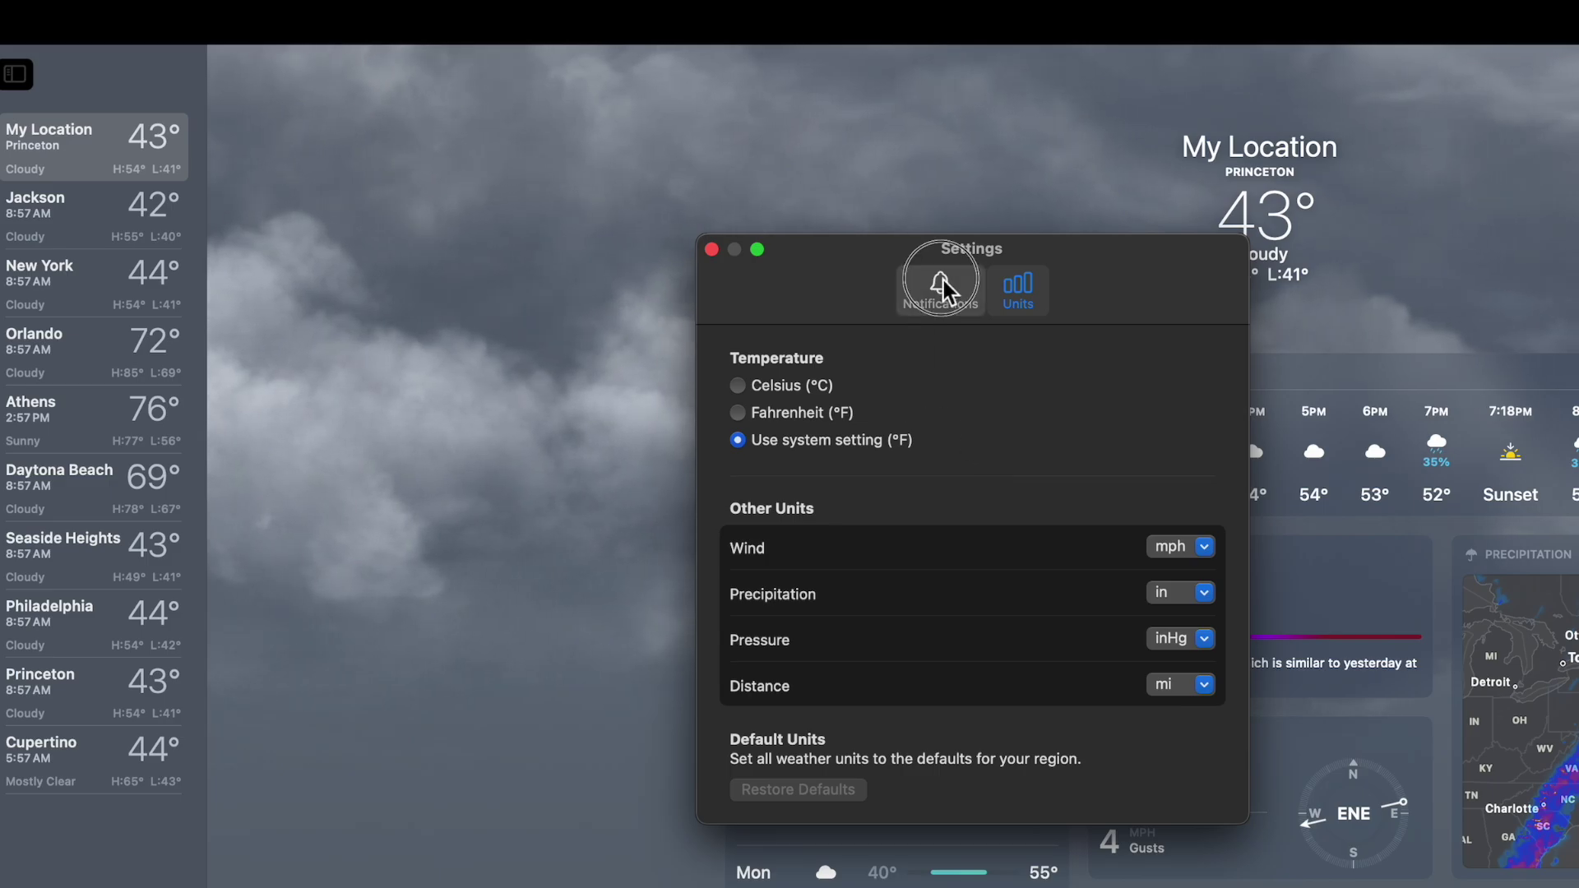
pyautogui.click(712, 250)
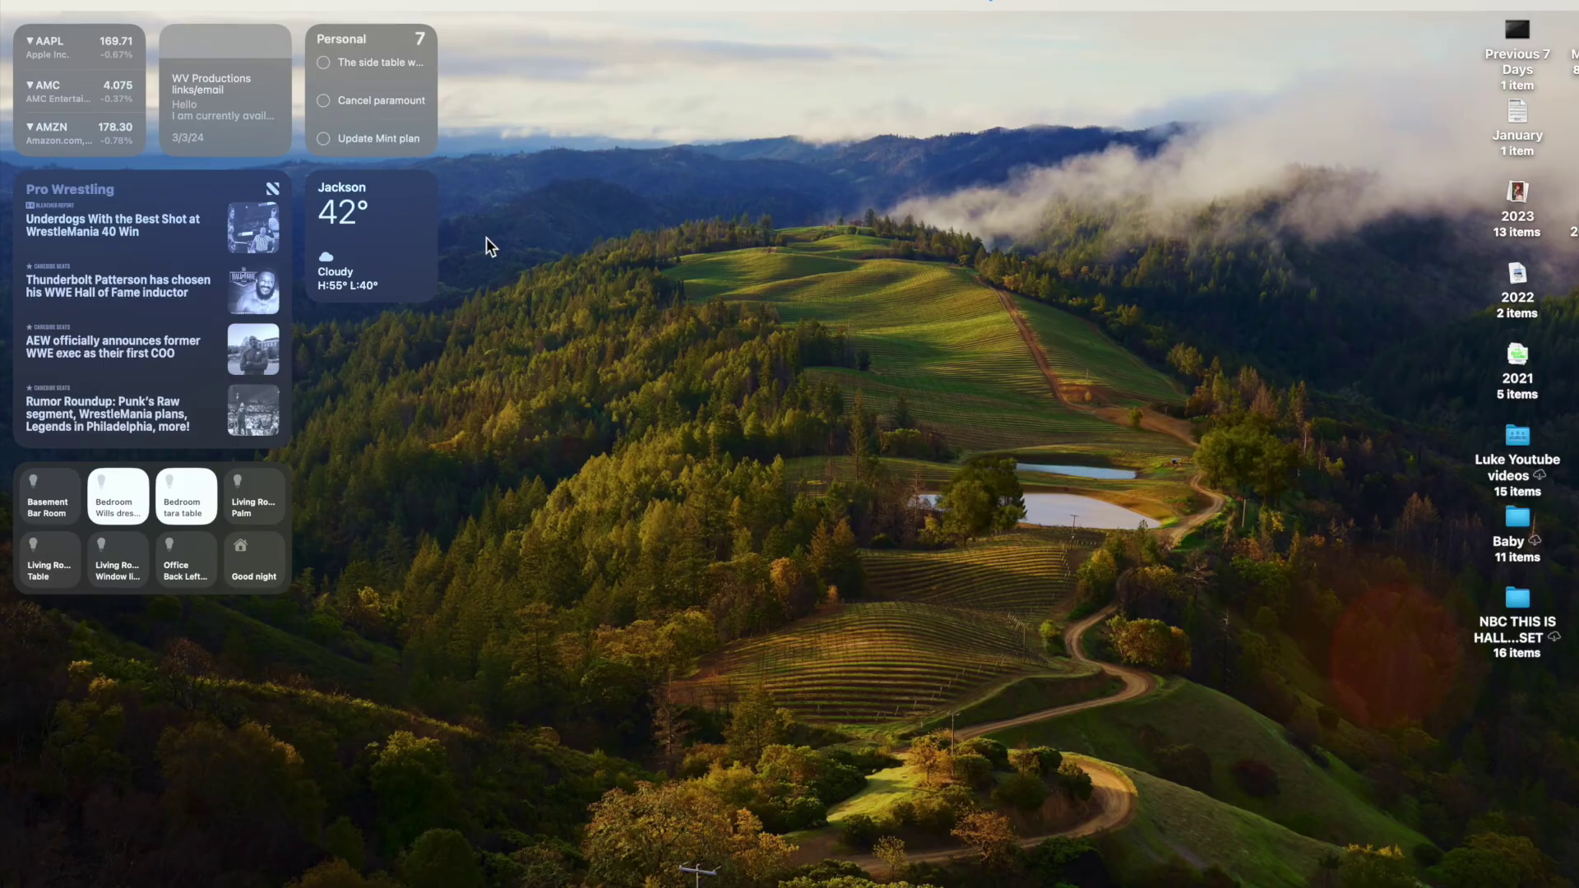
# Briefly open and close Weather from the Jackson widget, then start Edit Widgets
pyautogui.click(366, 243)
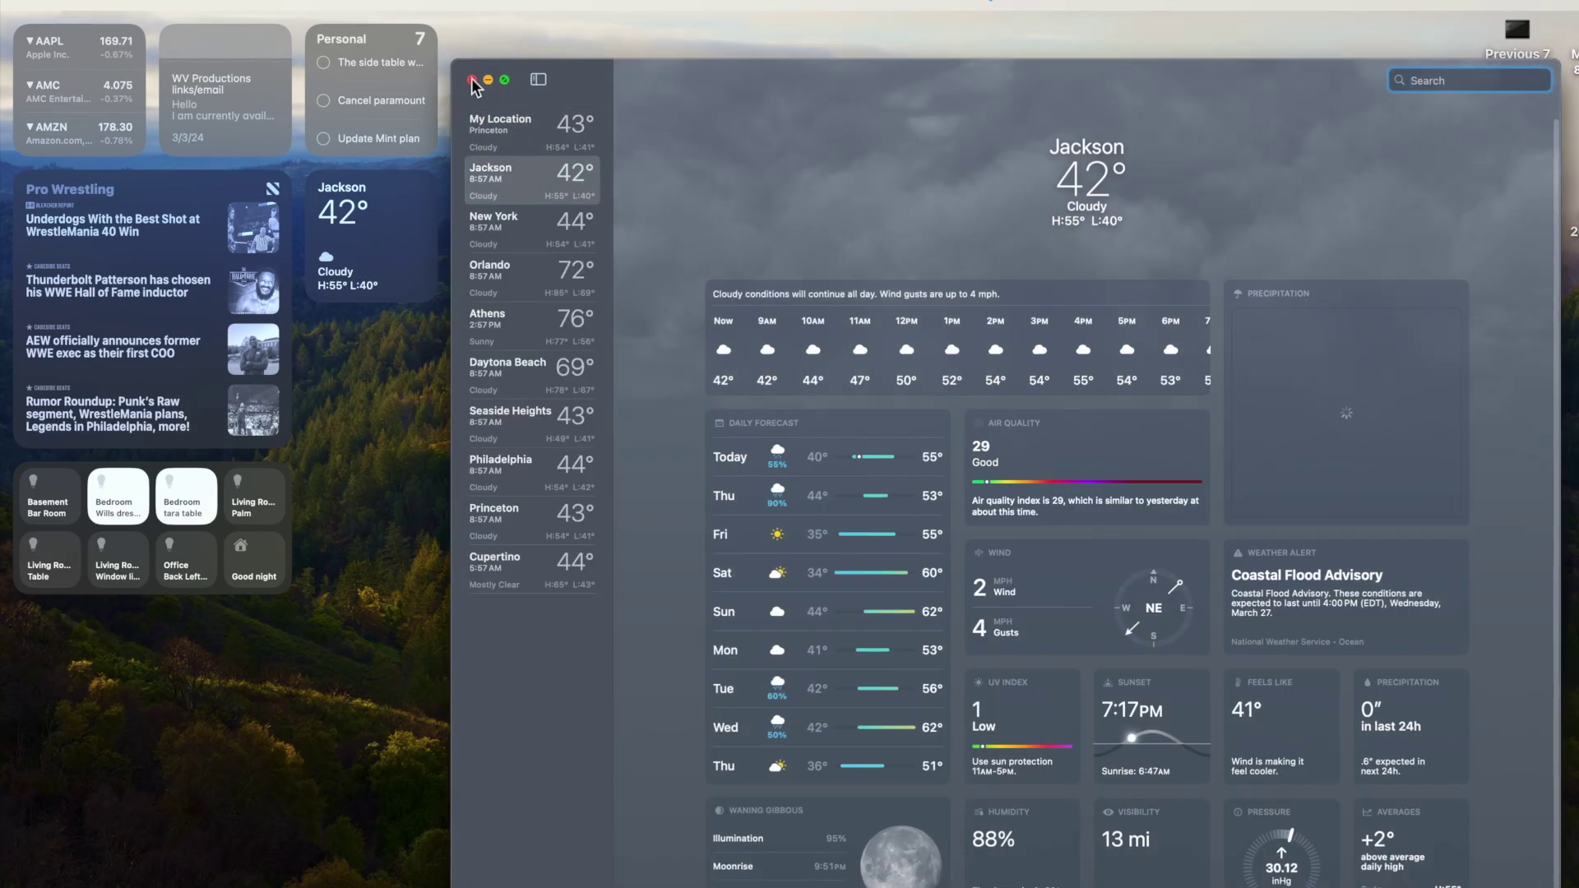
pyautogui.click(475, 72)
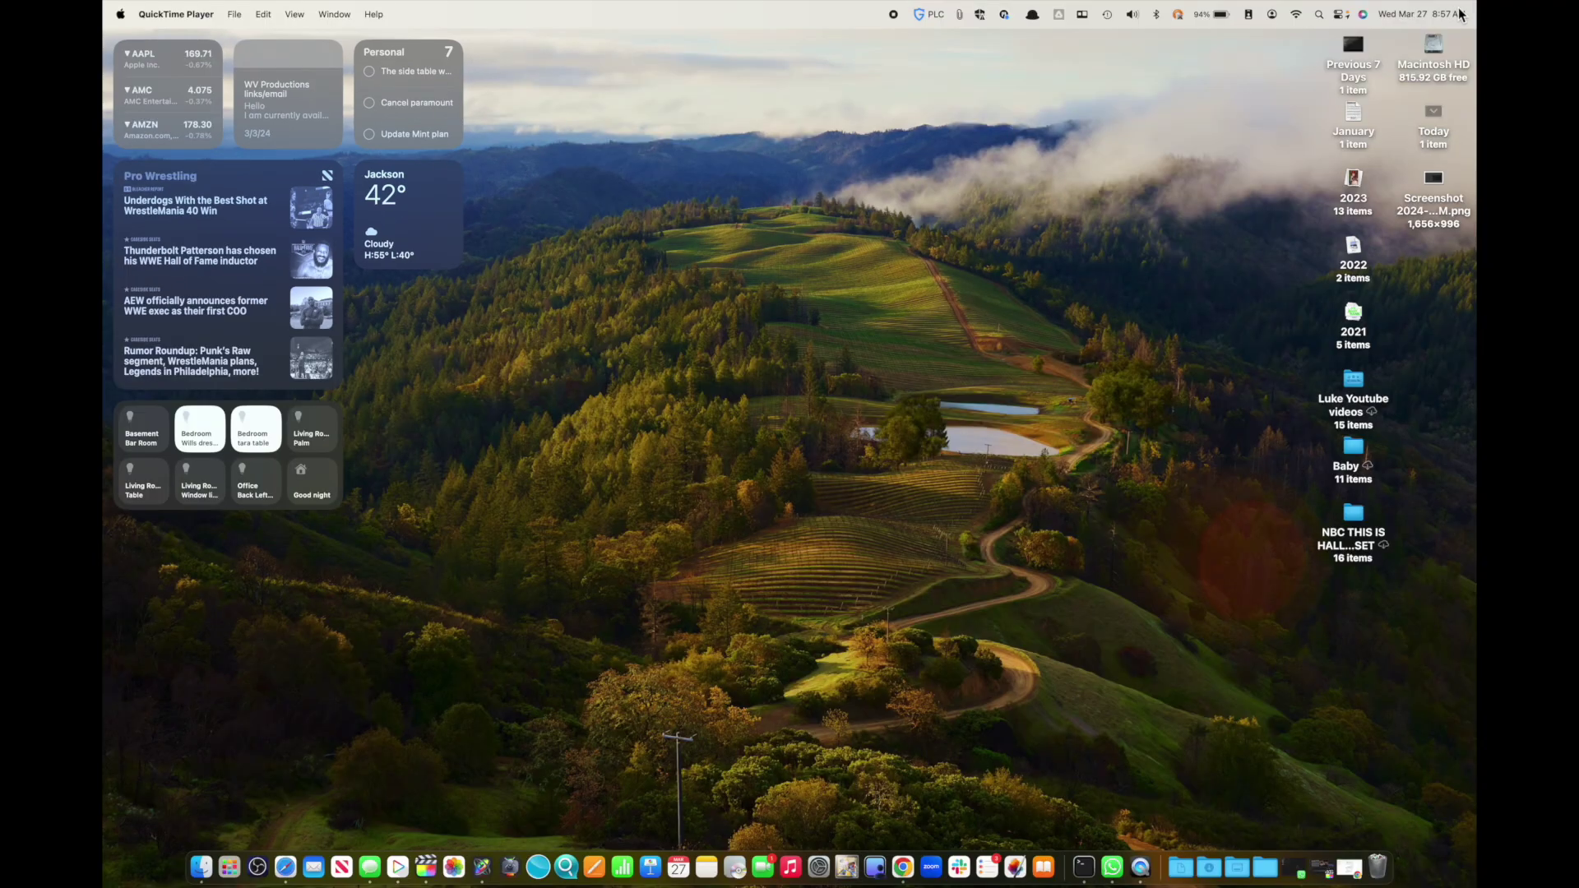
pyautogui.click(1462, 14)
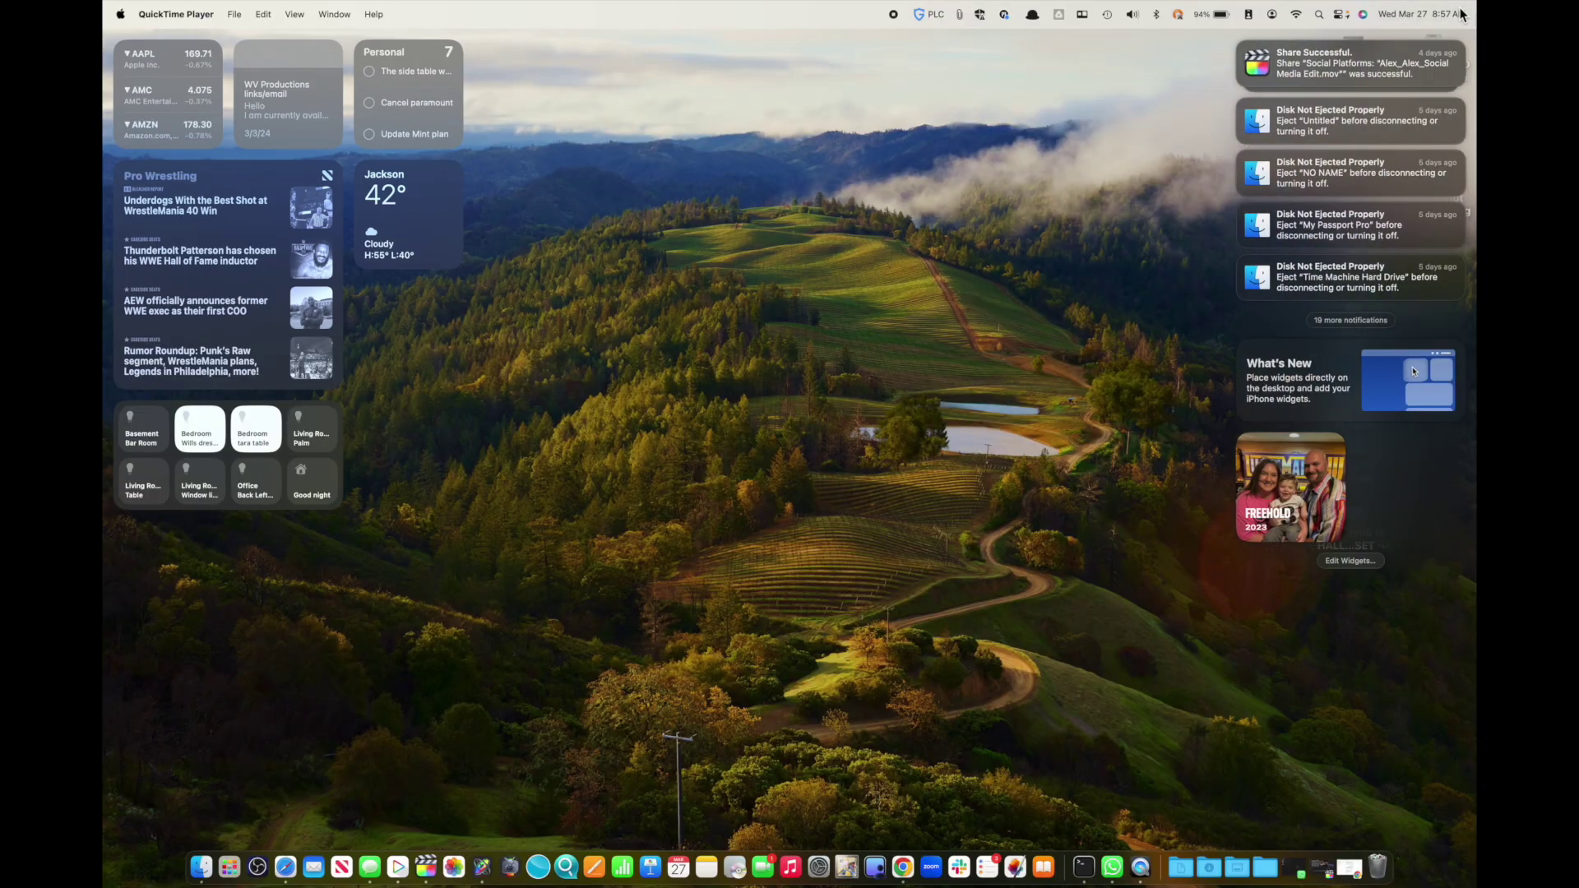
pyautogui.click(1378, 373)
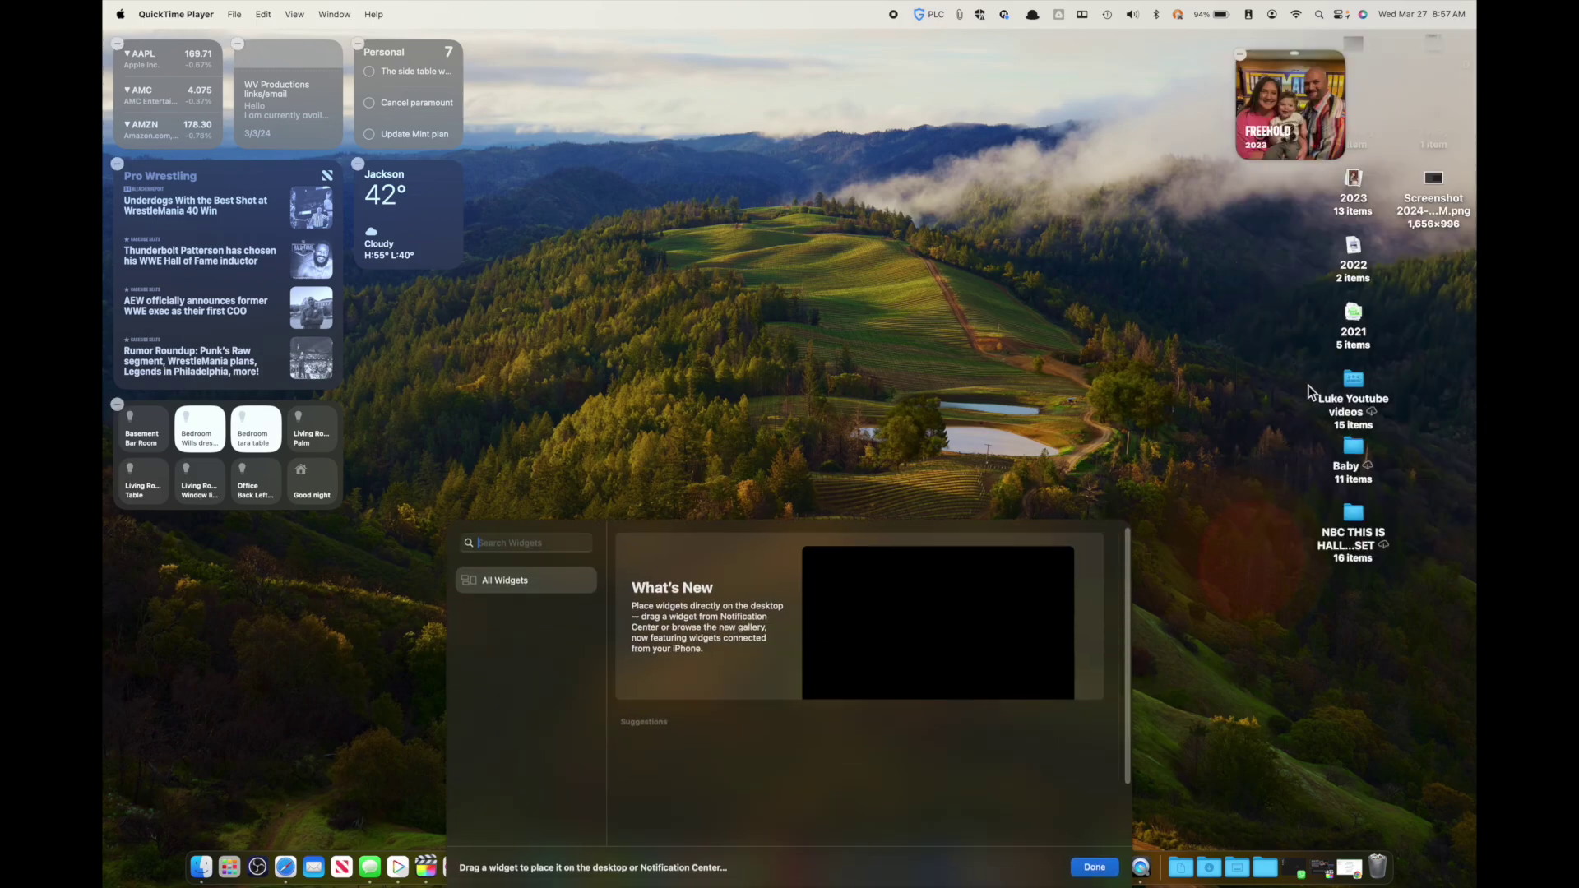
pyautogui.scroll(-2, 645, 640)
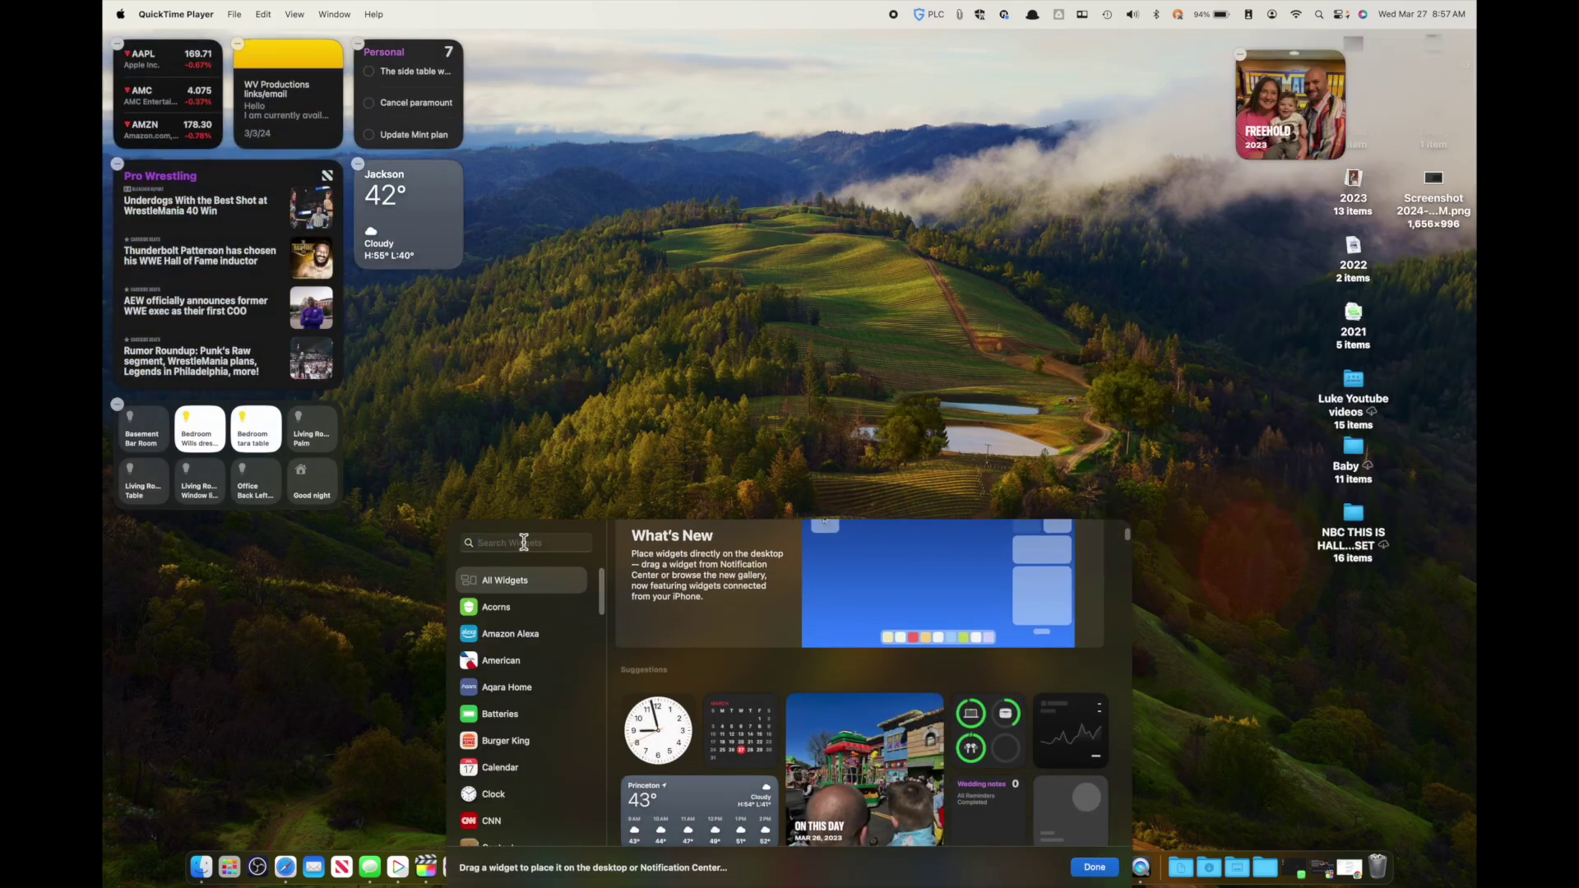
# Filter the gallery to 'weather' and drop the large Princeton Forecast widget below Jackson
pyautogui.write('weather')
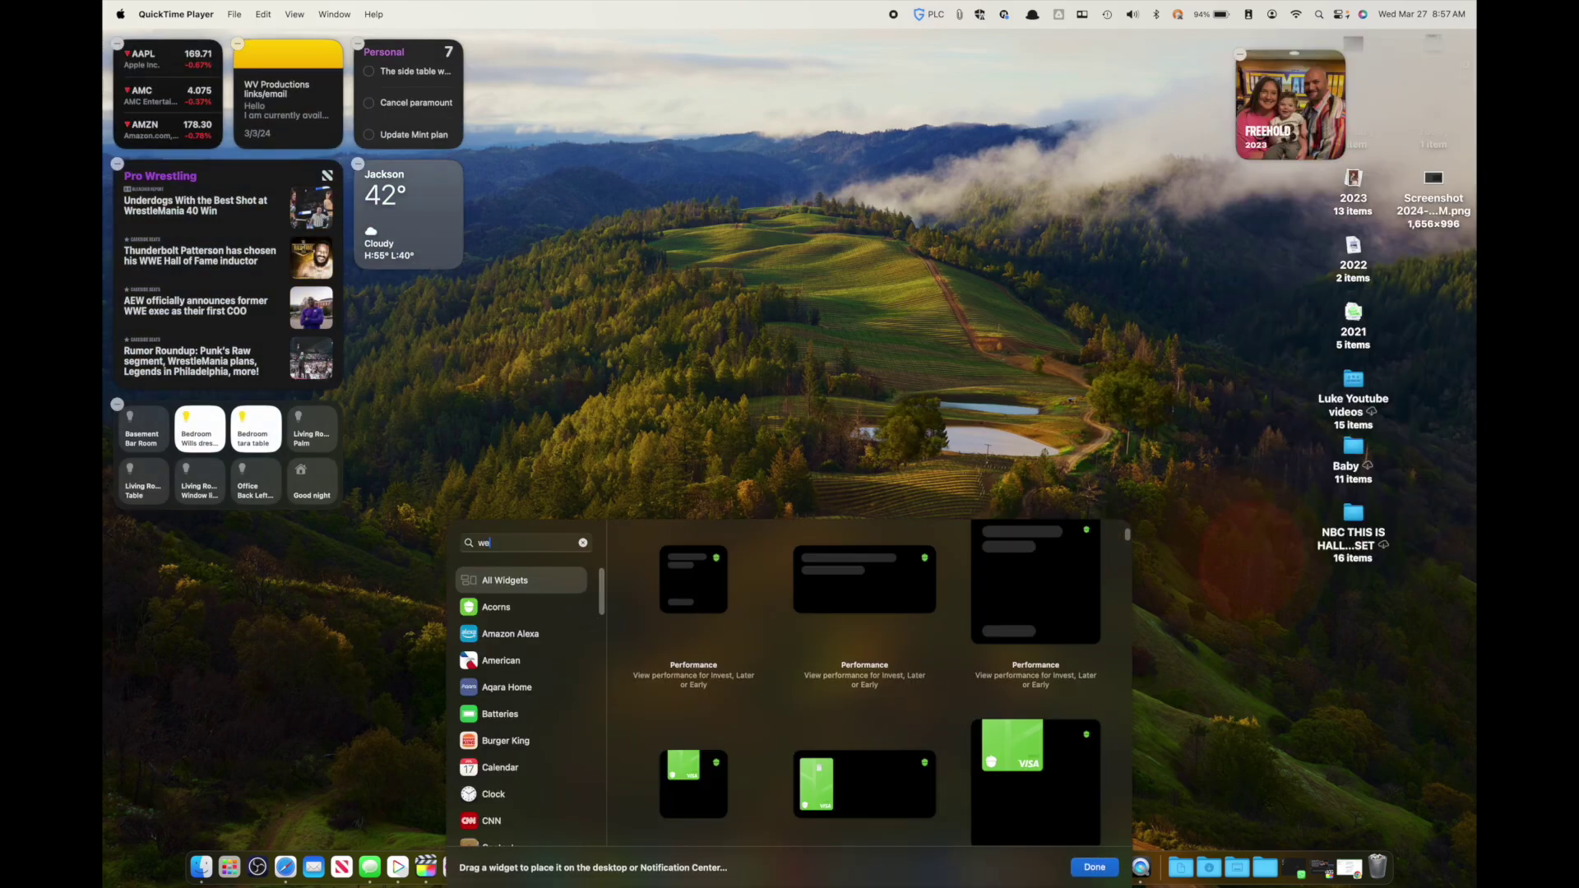
pyautogui.click(497, 643)
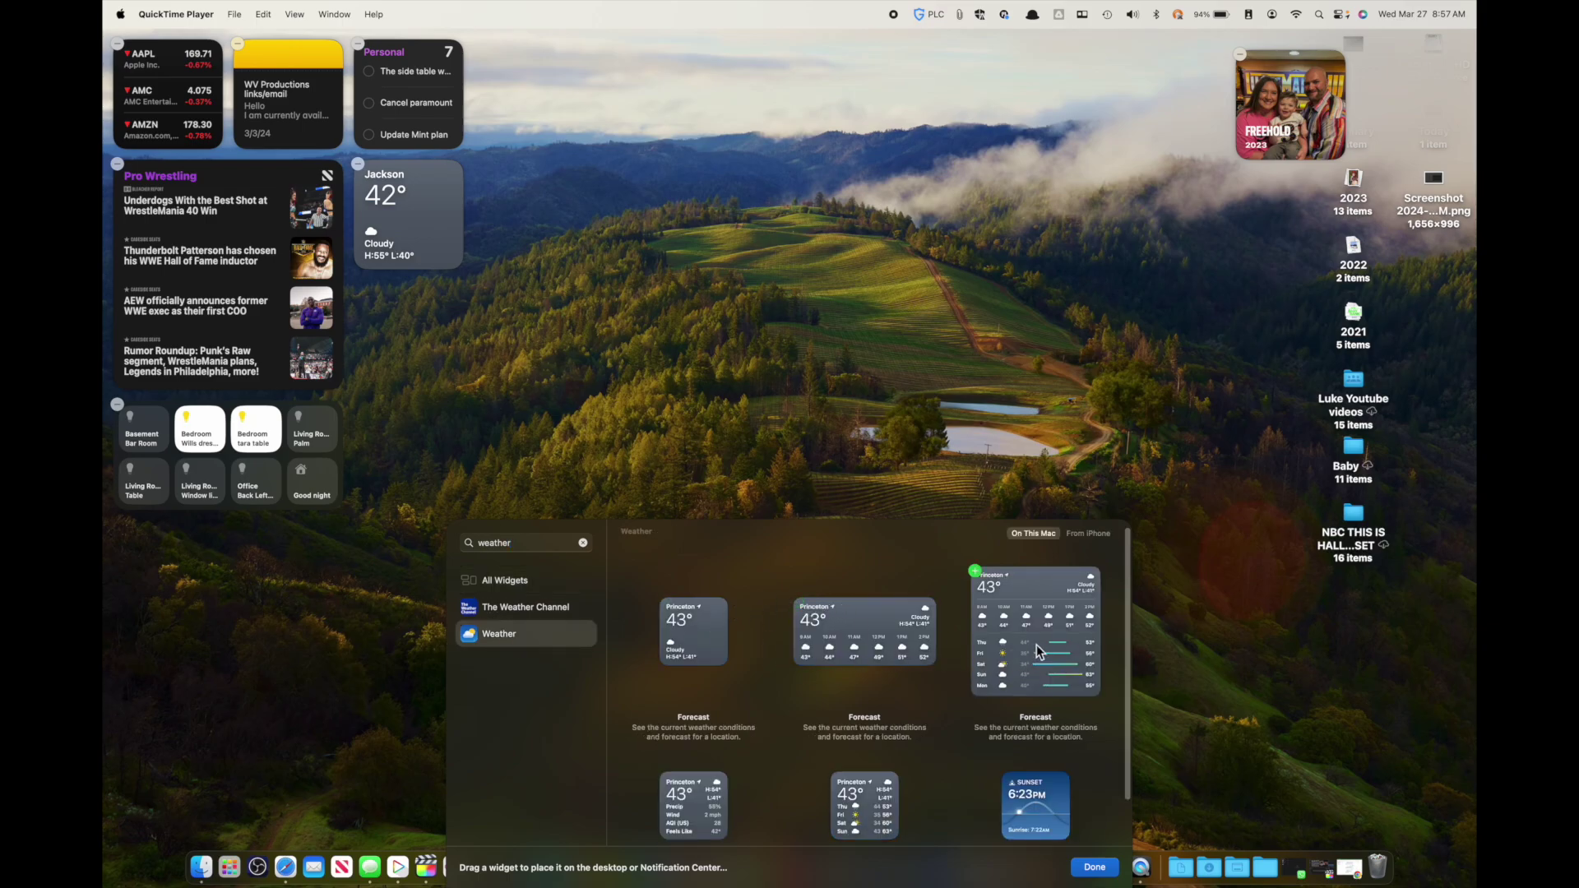
pyautogui.moveTo(1037, 652); pyautogui.dragTo(469, 416)
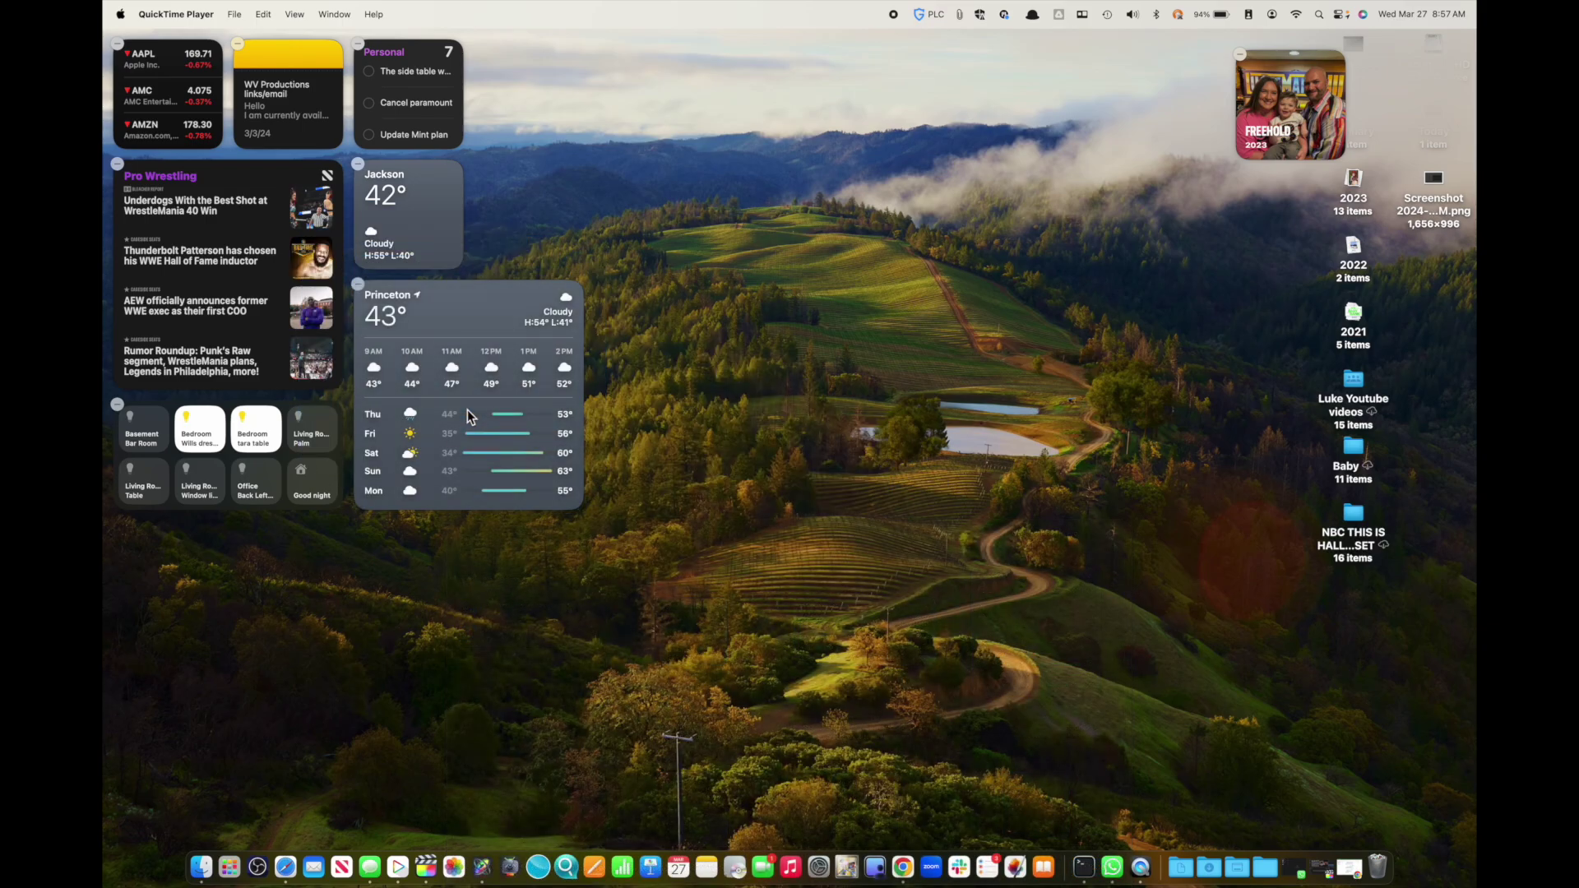
pyautogui.click(672, 396)
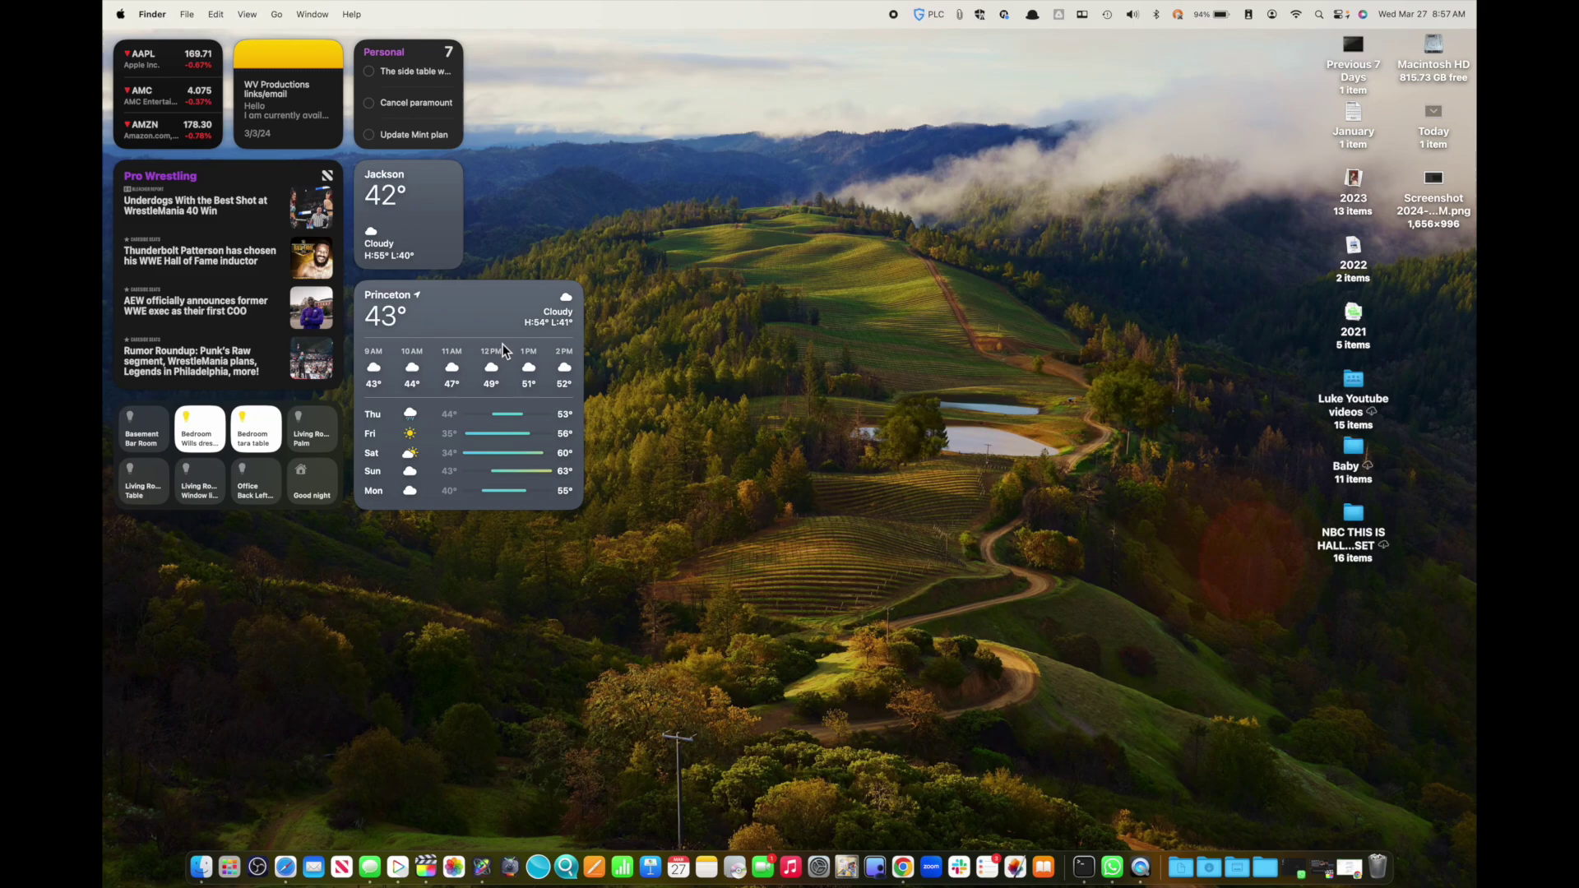
# Open the widget gallery, search 'weat', and close it without adding anything
pyautogui.click(1449, 12)
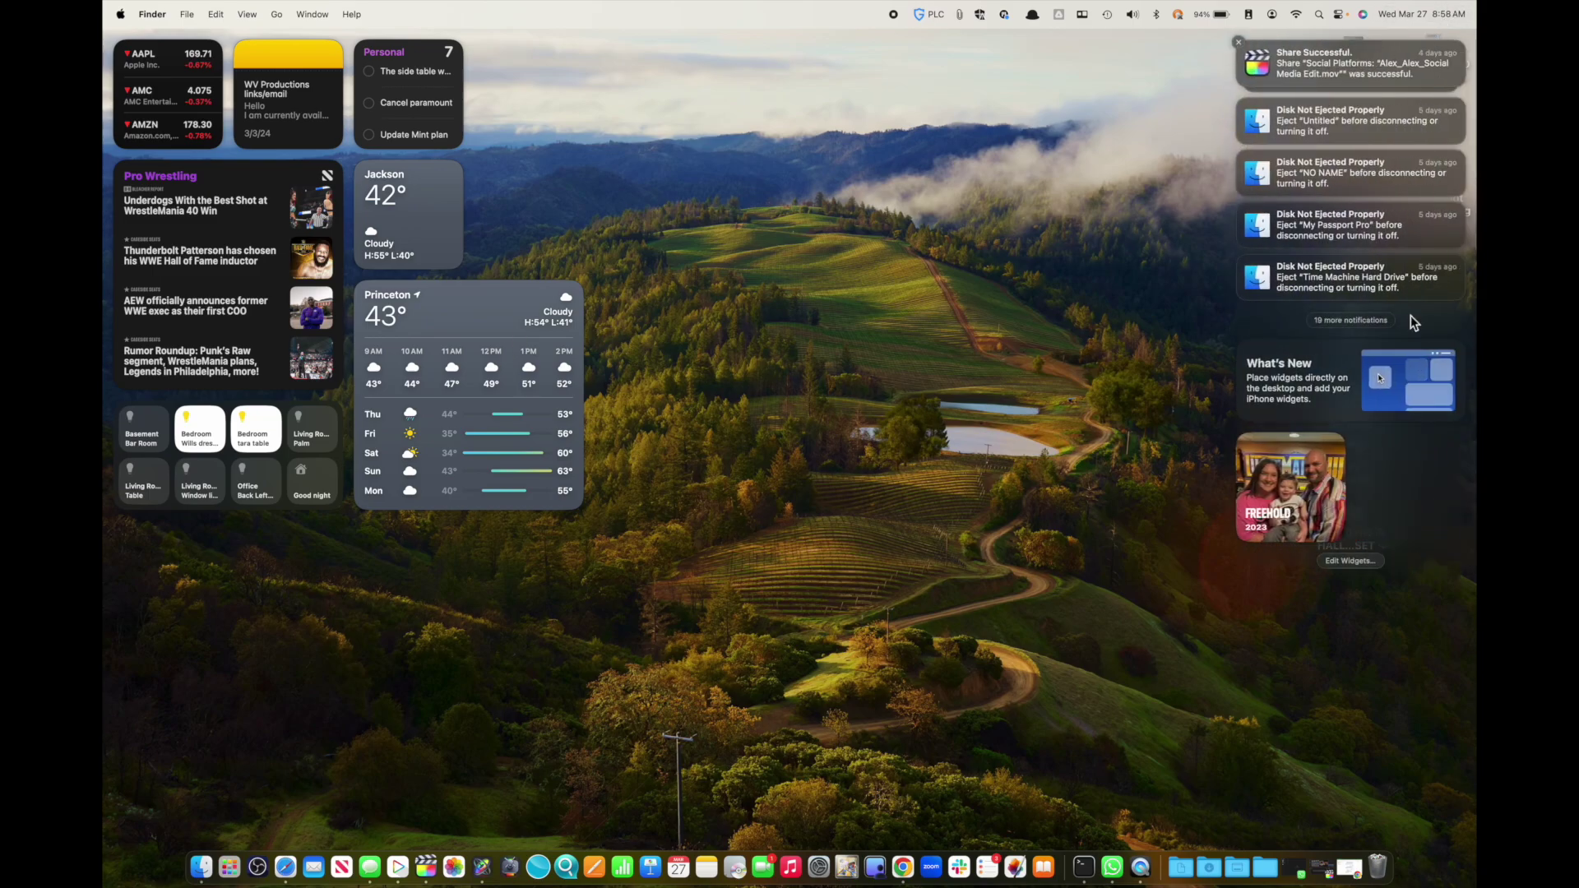
pyautogui.click(1352, 561)
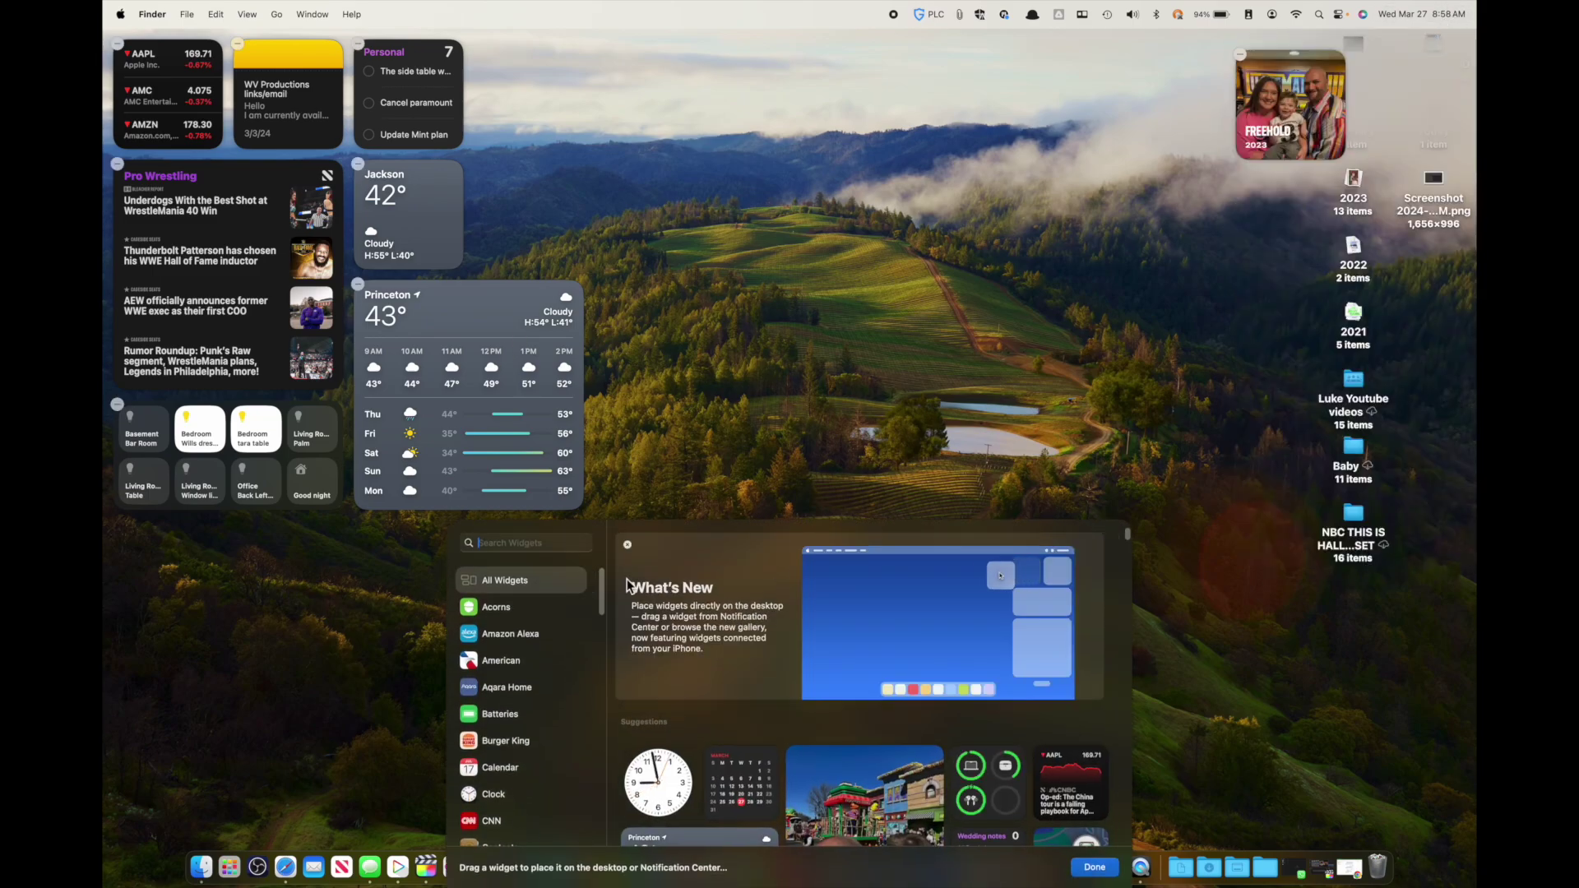
pyautogui.write('weath')
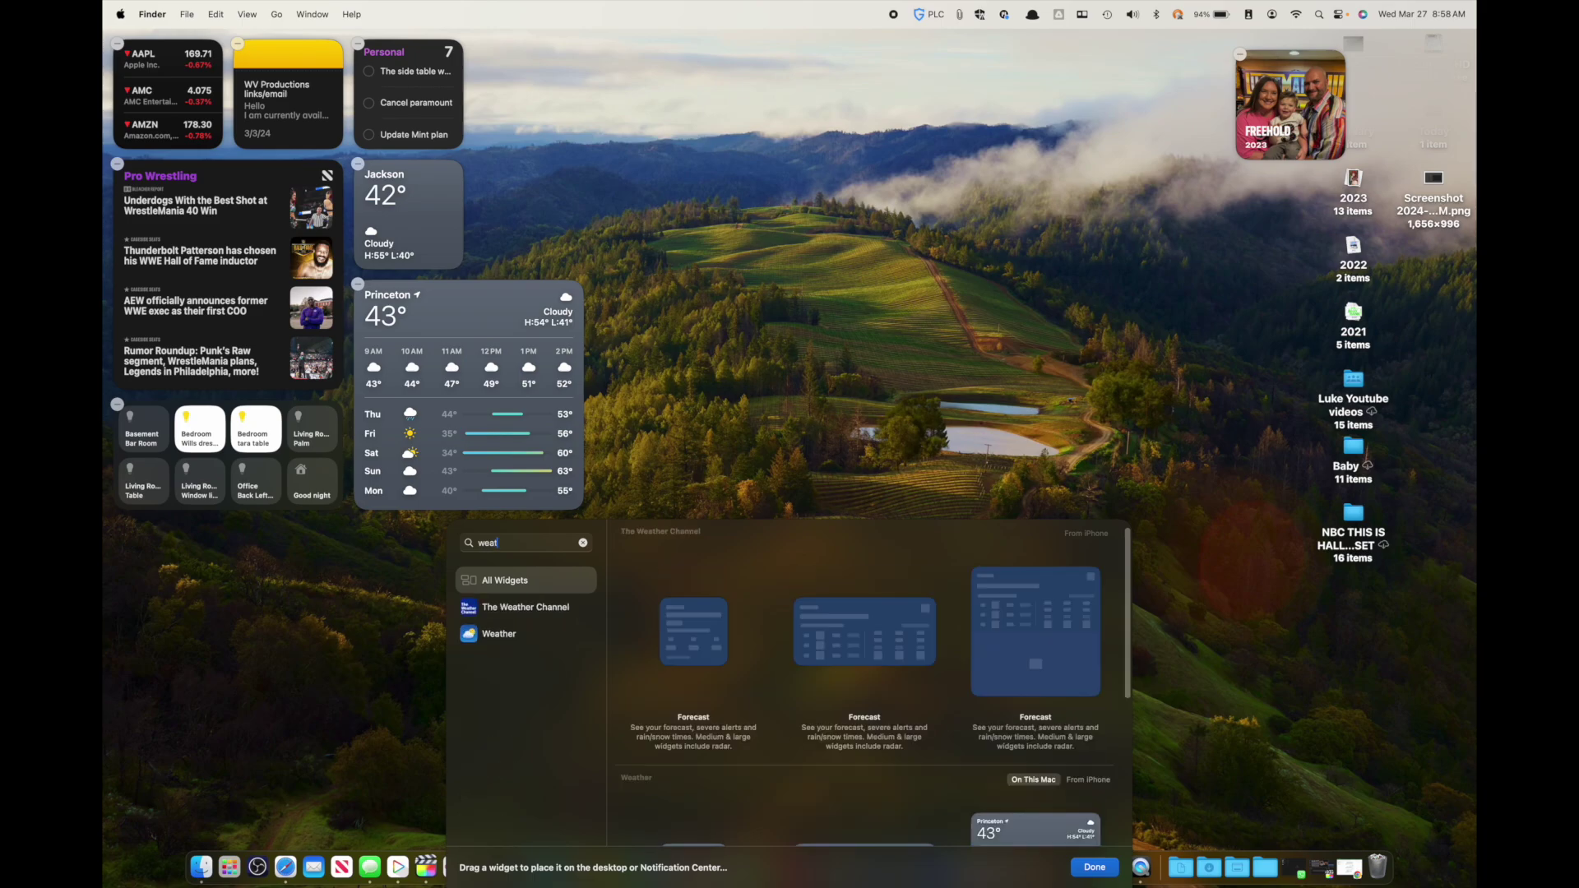
pyautogui.click(586, 479)
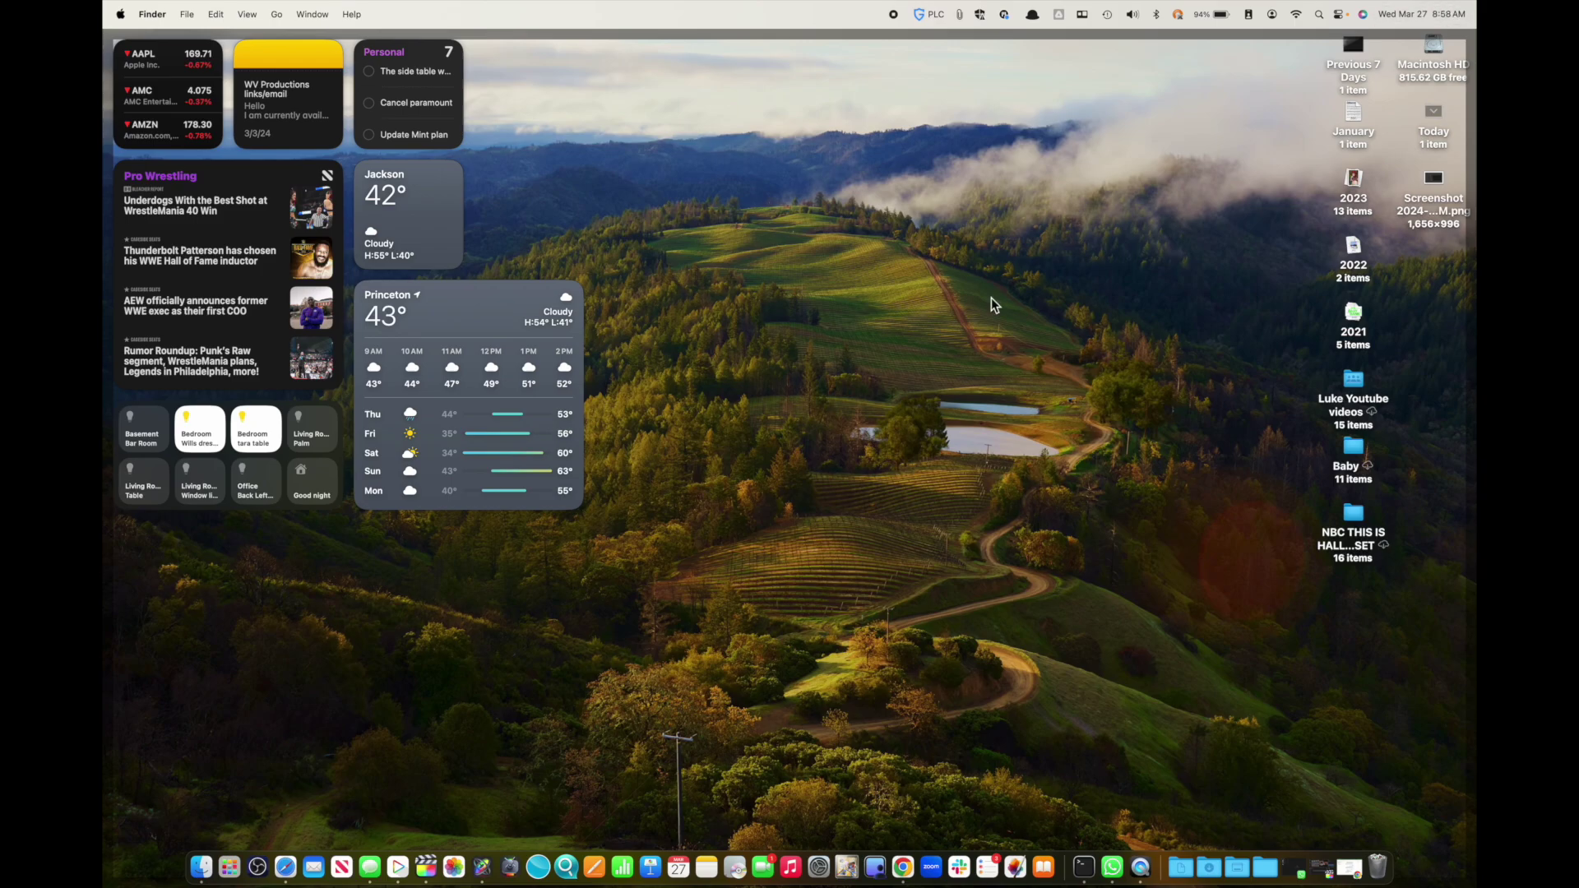
# Reopen Edit Widgets and remove the large Princeton forecast widget from the desktop
pyautogui.click(1427, 10)
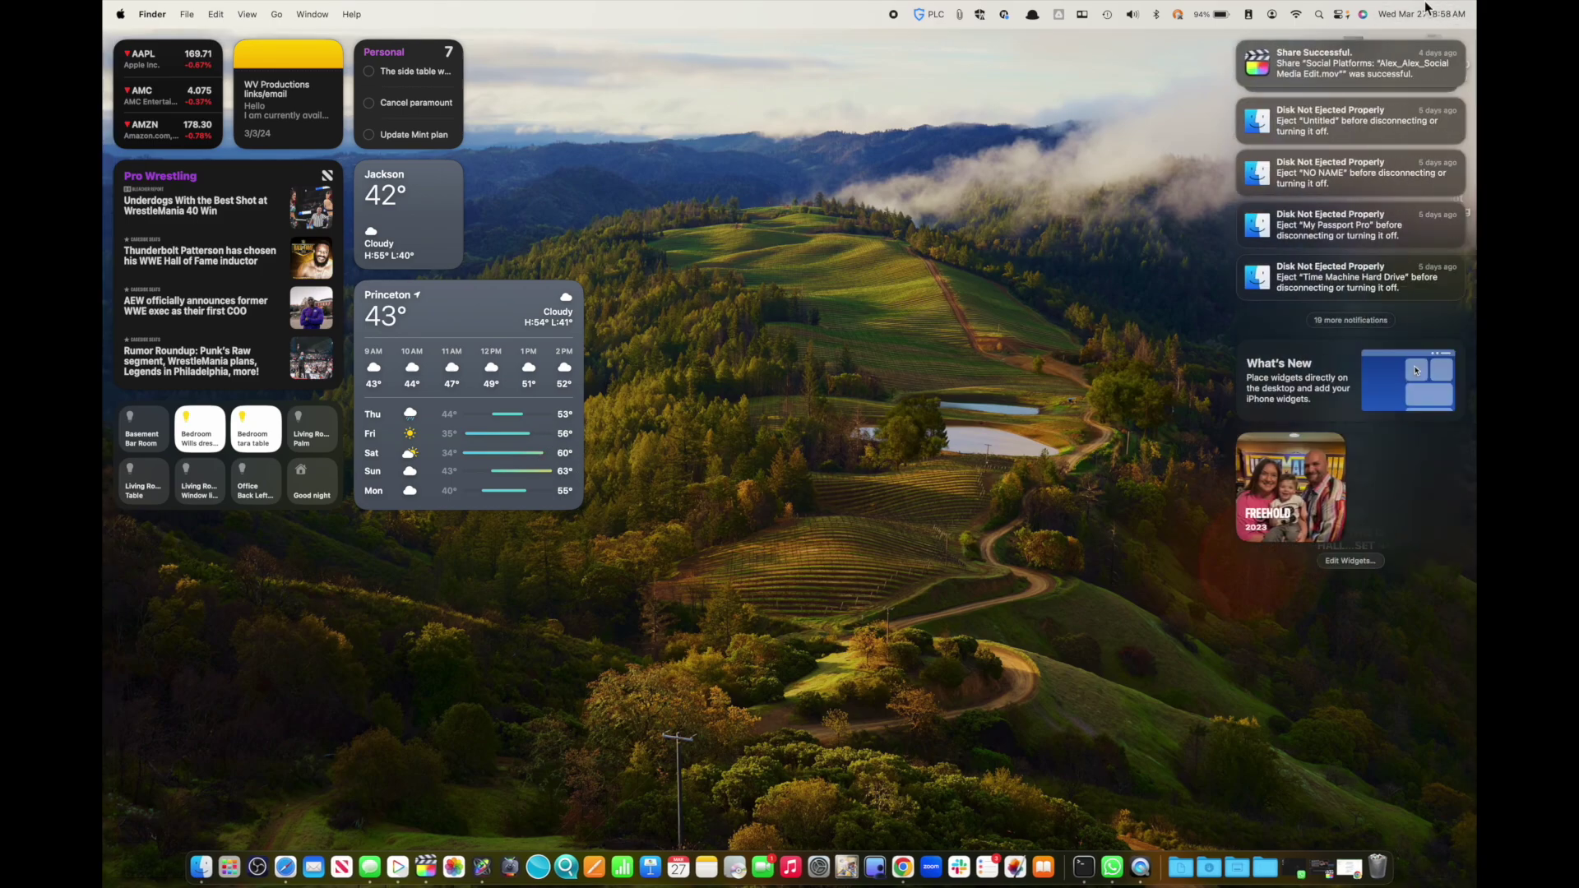
pyautogui.click(1353, 562)
pyautogui.click(358, 284)
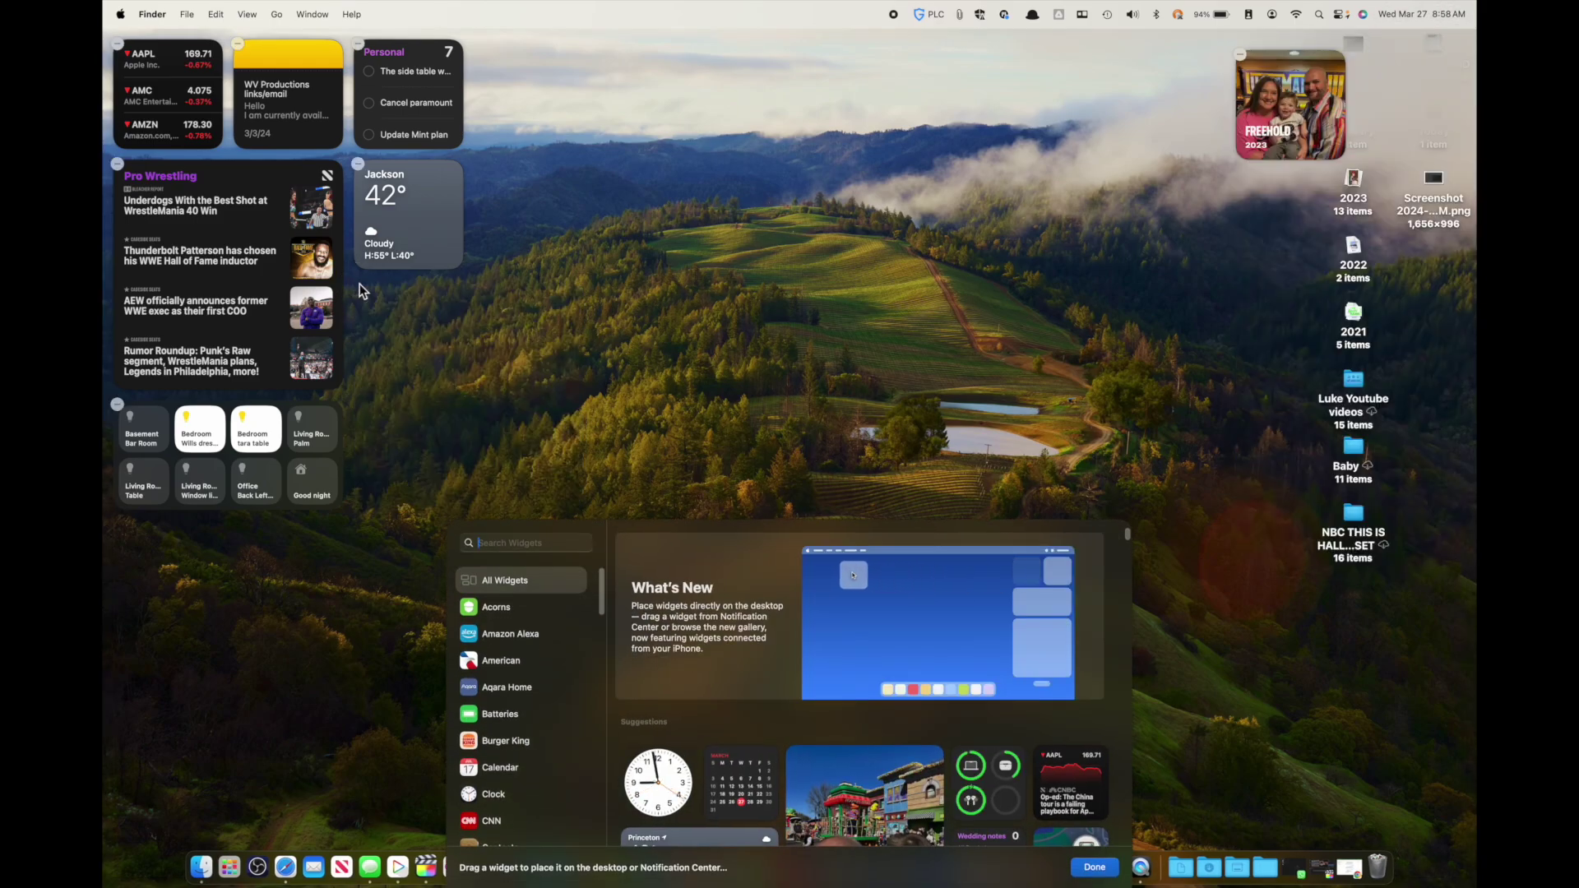
pyautogui.click(751, 485)
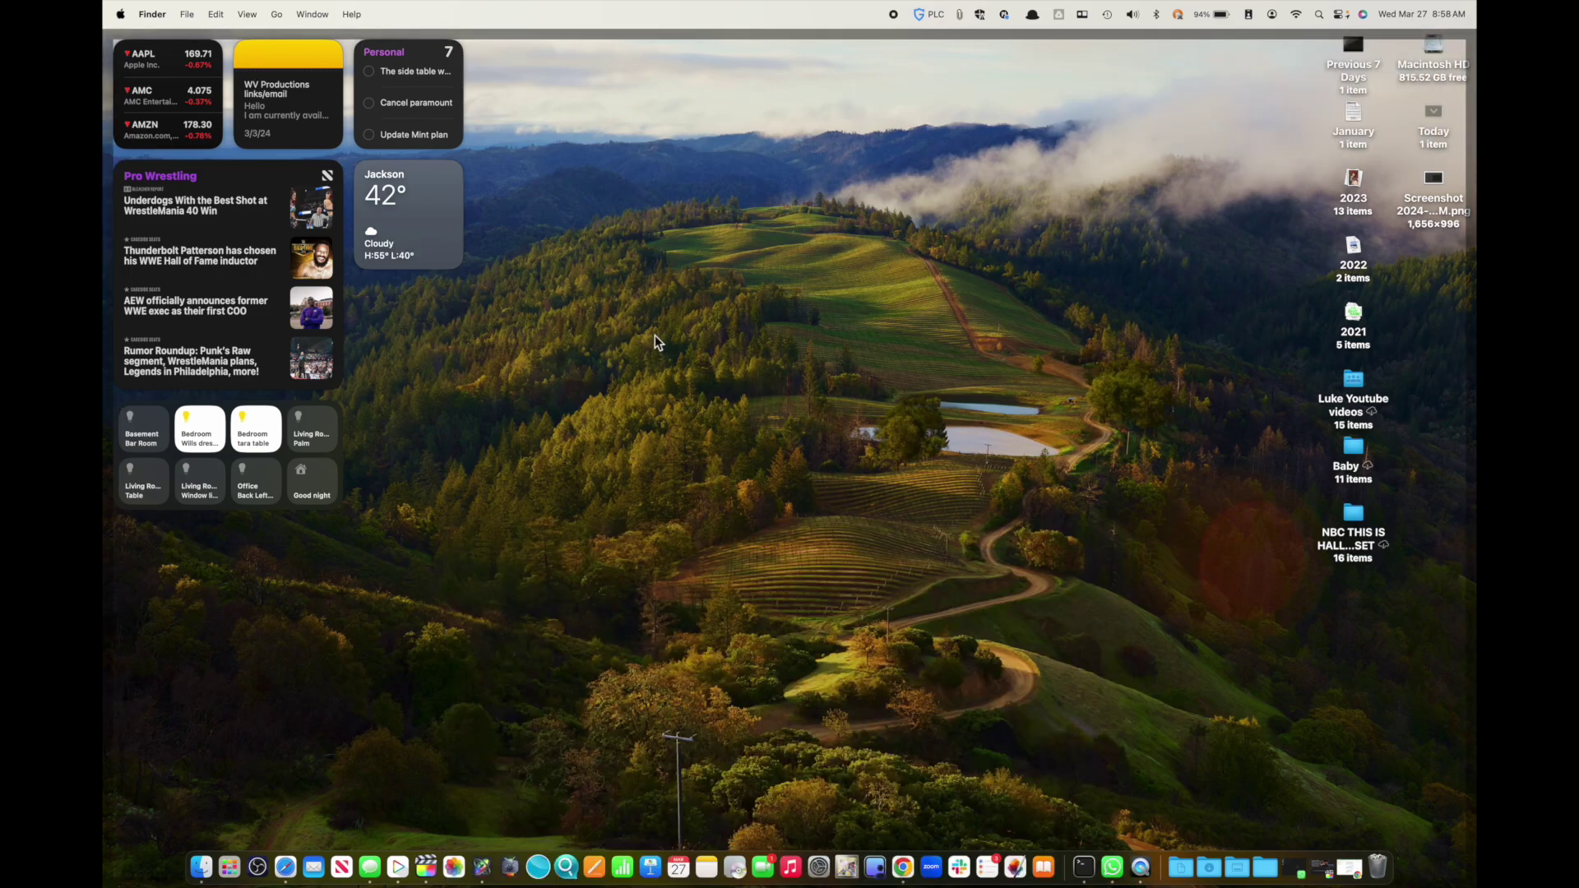